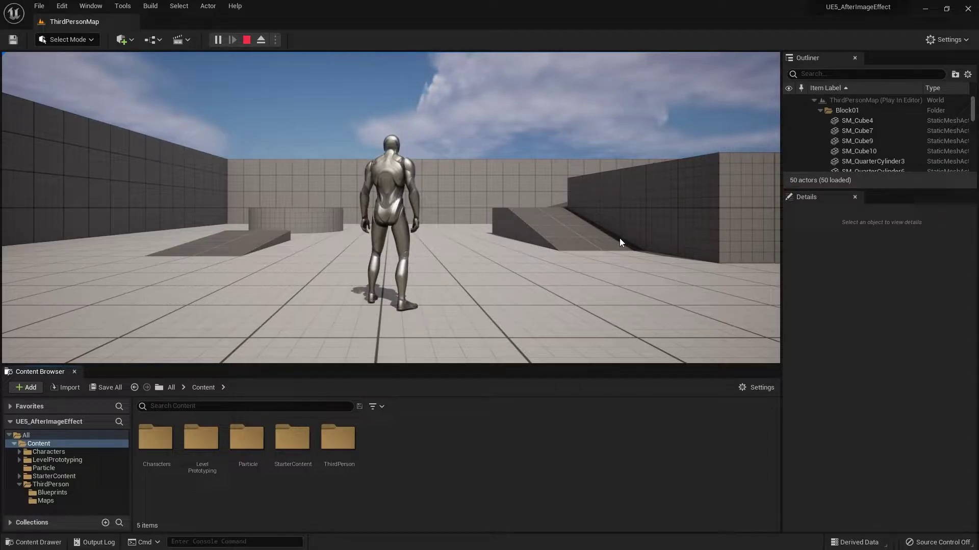
# Take control of the character and run and jump around the ramps to show the afterimage trails.
pyautogui.click(619, 238)
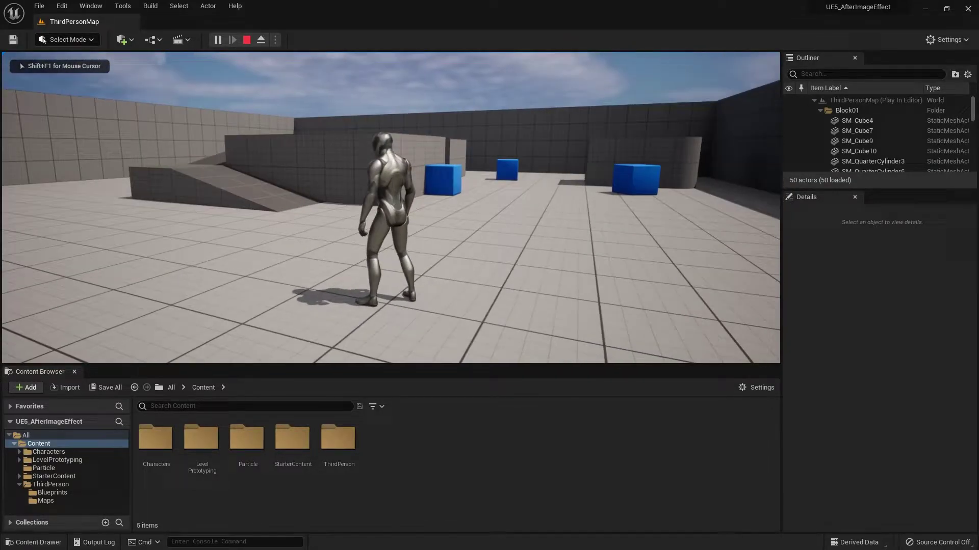
pyautogui.press('w')
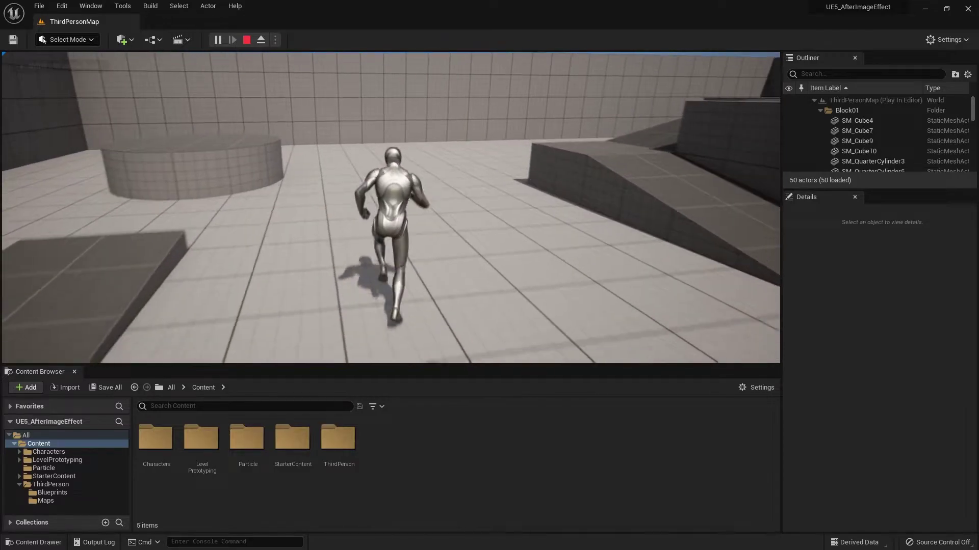
pyautogui.press('a')
pyautogui.press('s')
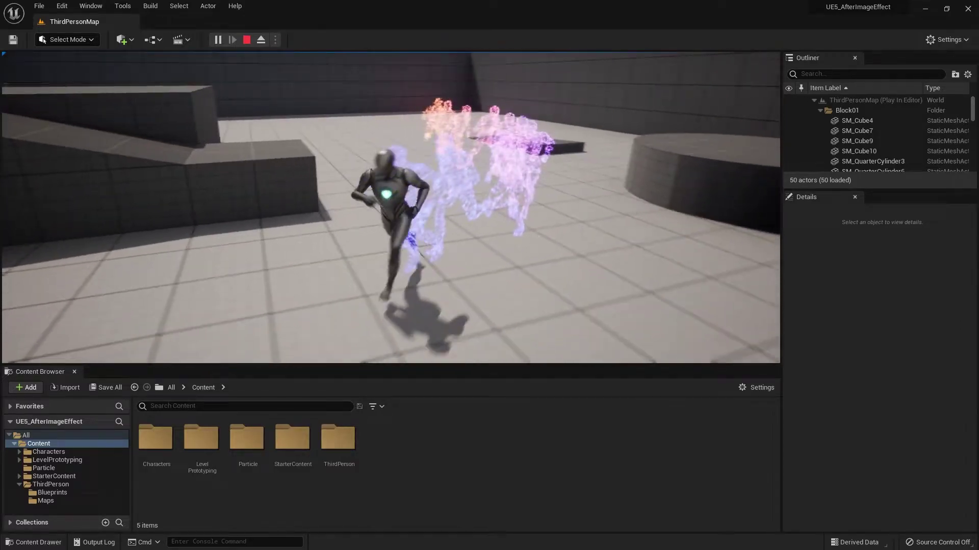
pyautogui.press('a')
pyautogui.press('space')
pyautogui.press('w')
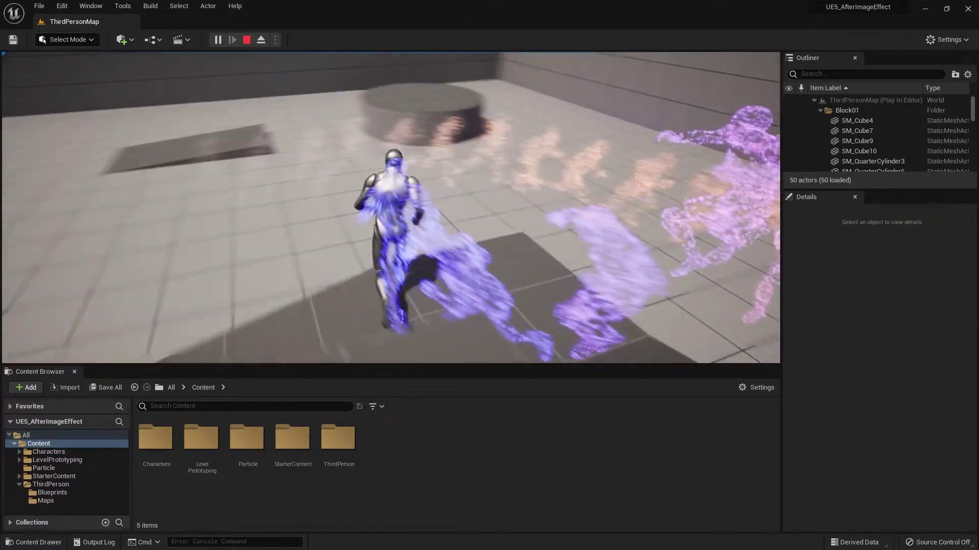
pyautogui.press('a')
pyautogui.press('s')
# Run and jump once more to show the trails, then stop the play session with Esc.
pyautogui.press('w')
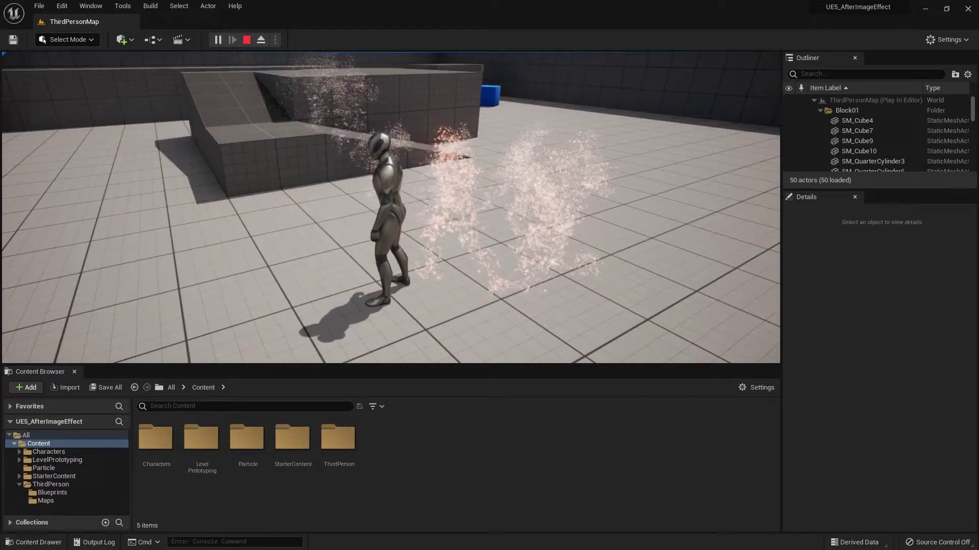
pyautogui.press('w')
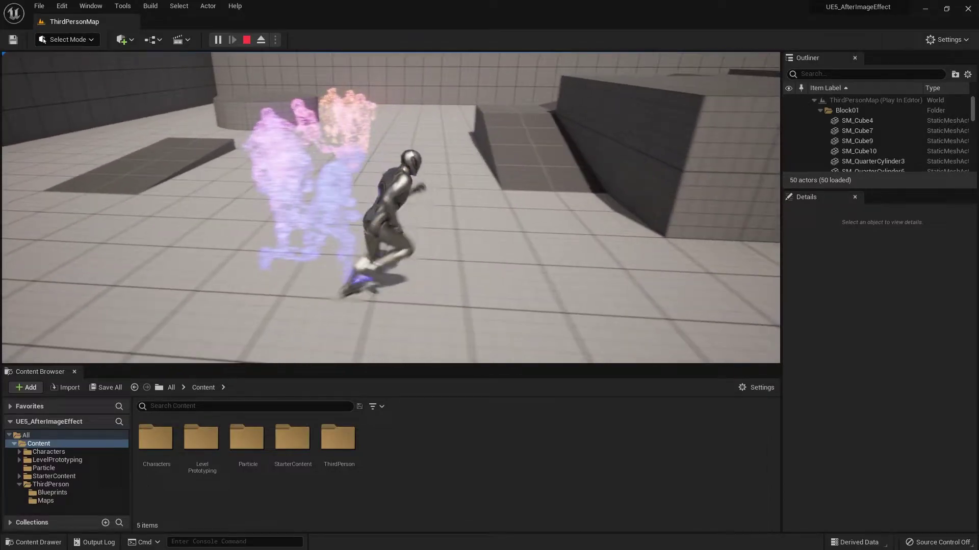
pyautogui.press('w')
pyautogui.press('space')
pyautogui.press('w')
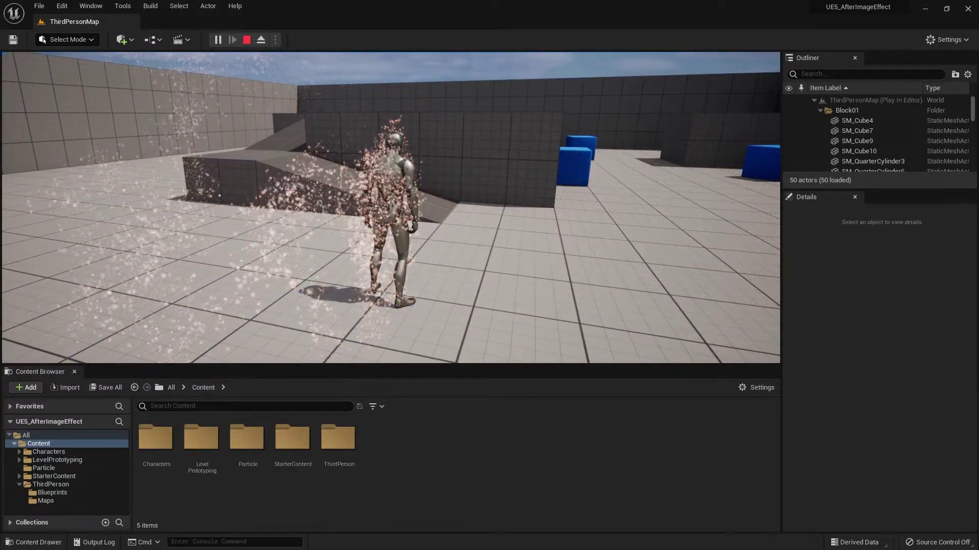
pyautogui.press('Escape')
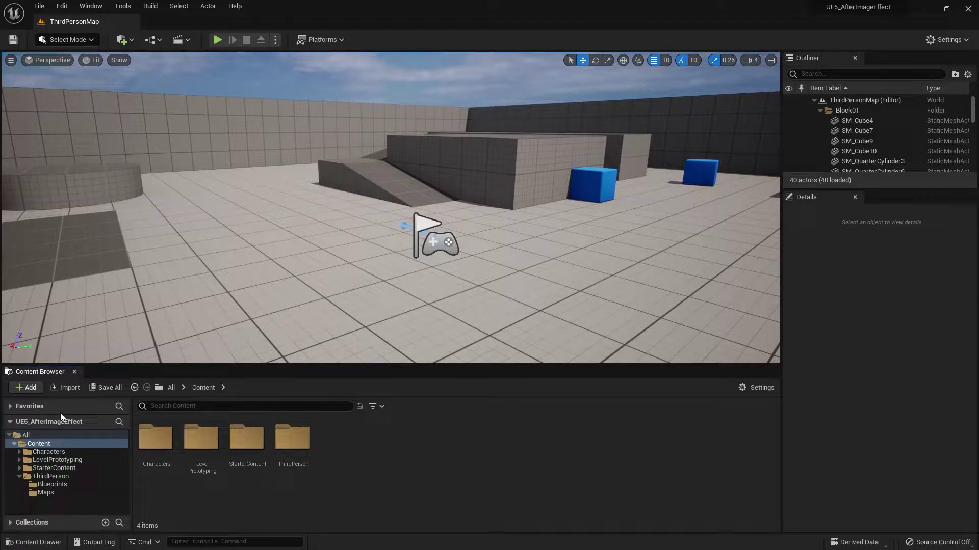
pyautogui.click(28, 387)
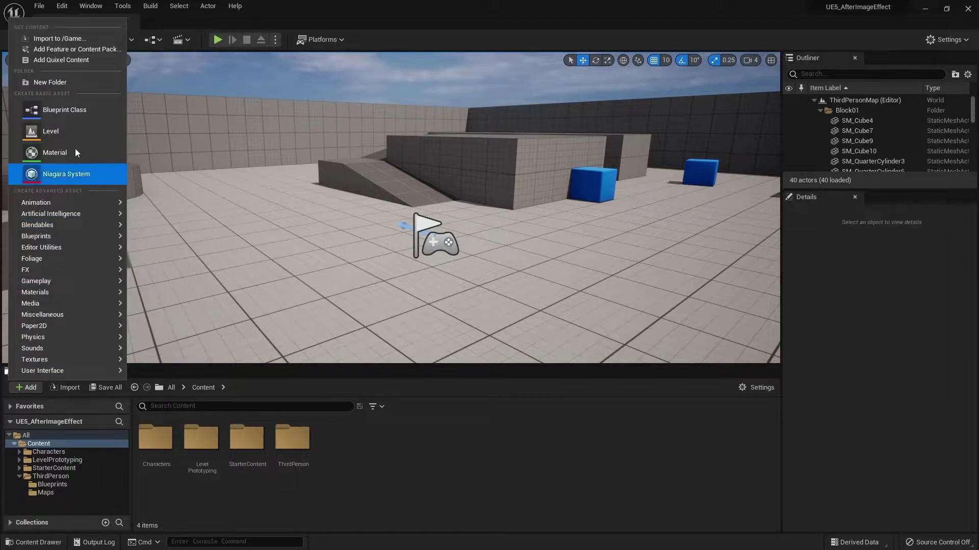
pyautogui.click(76, 49)
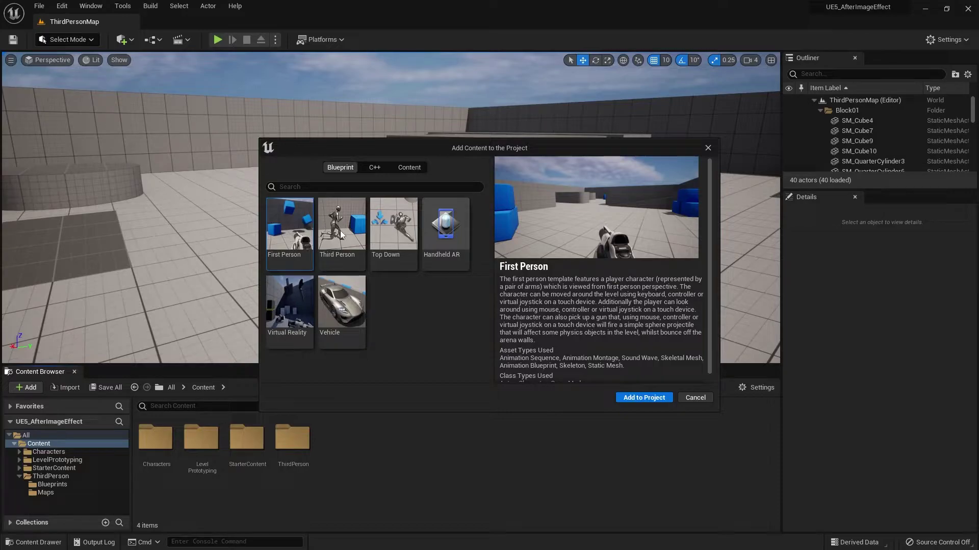
pyautogui.click(341, 235)
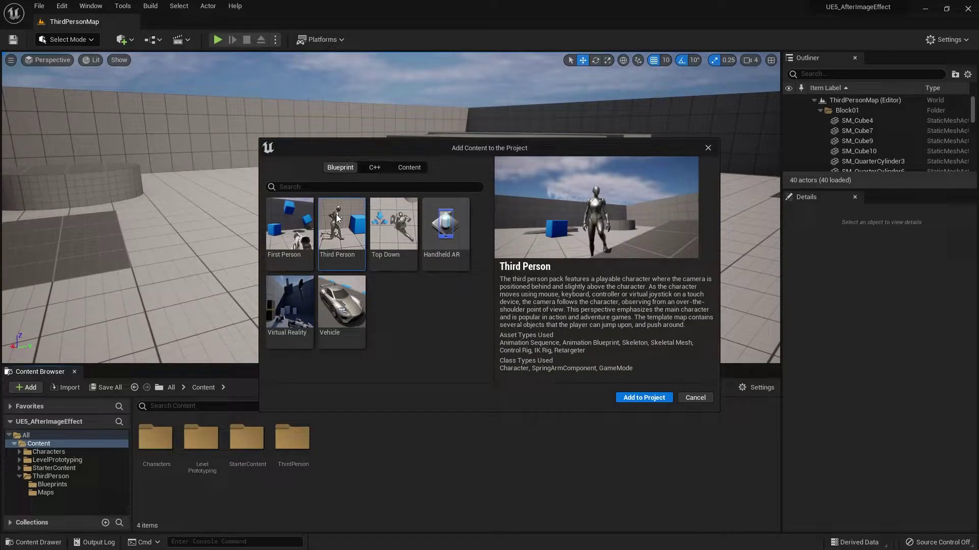
pyautogui.click(708, 149)
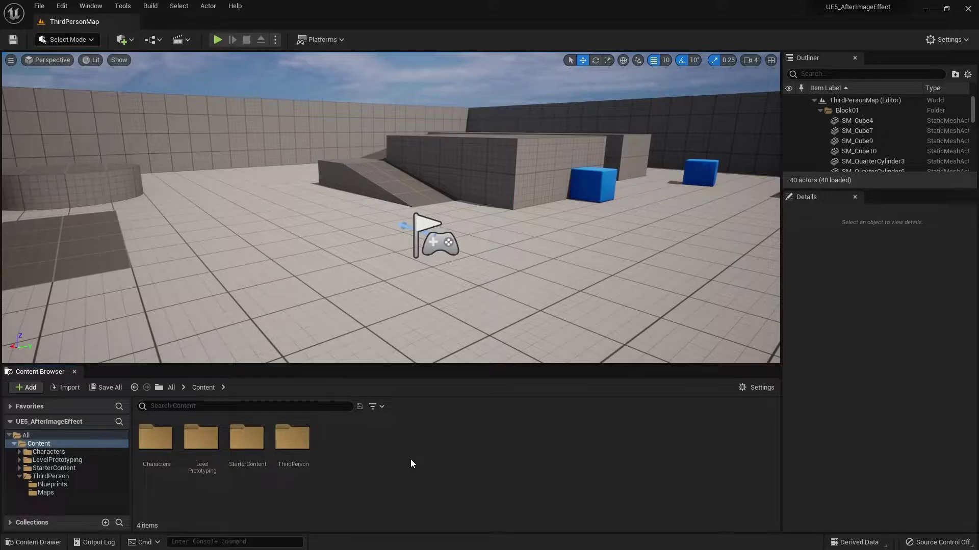
# Create a folder named Particles in Content and open it.
pyautogui.rightClick(344, 448)
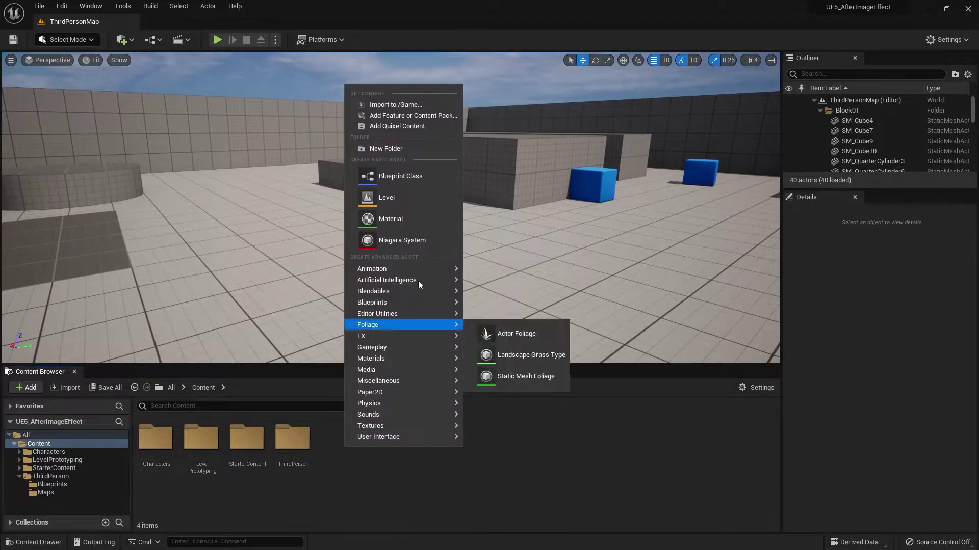
pyautogui.click(400, 153)
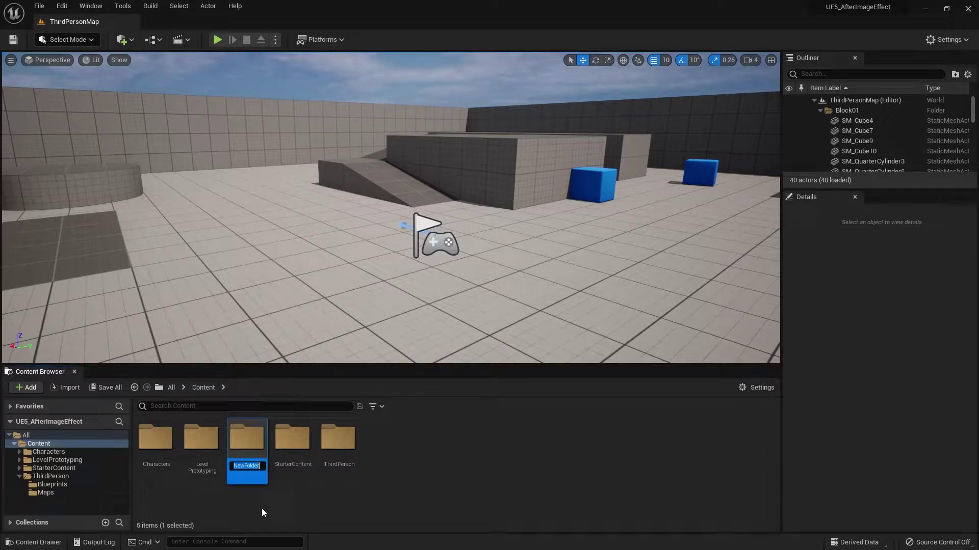
pyautogui.press('BackSpace')
pyautogui.write('Particles')
pyautogui.press('Return')
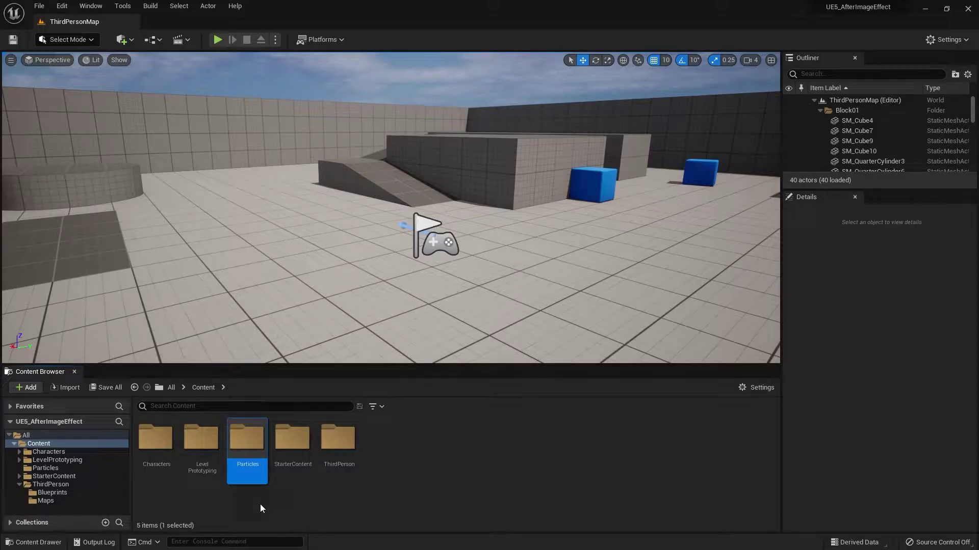
pyautogui.doubleClick(254, 450)
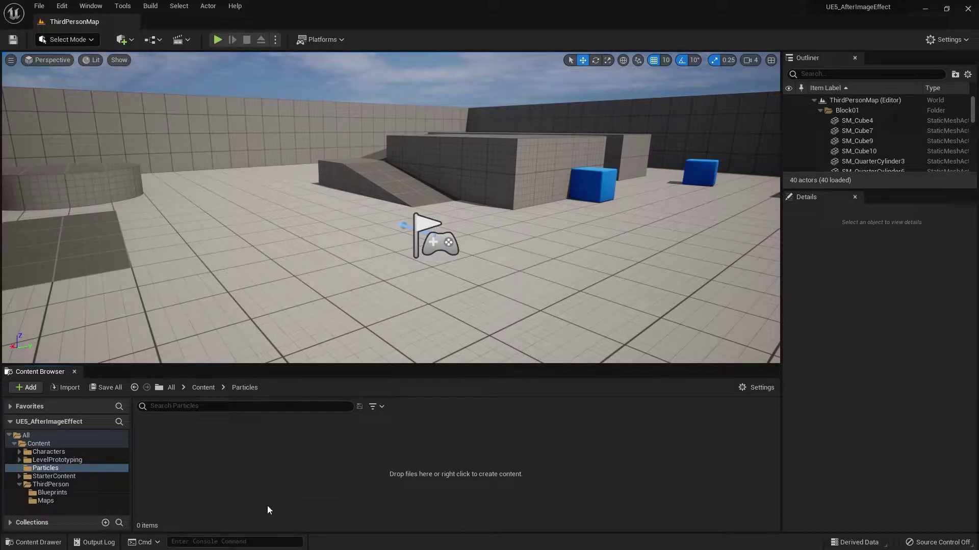
# Create a Niagara emitter from the Fountain template named NE_AfterImageEmitter.
pyautogui.rightClick(217, 472)
pyautogui.moveTo(265, 346)
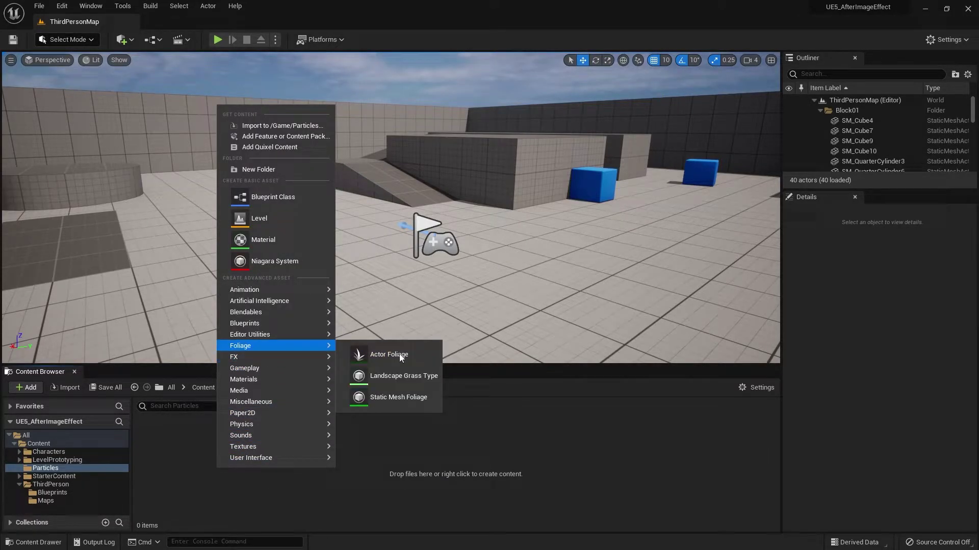
pyautogui.moveTo(314, 357)
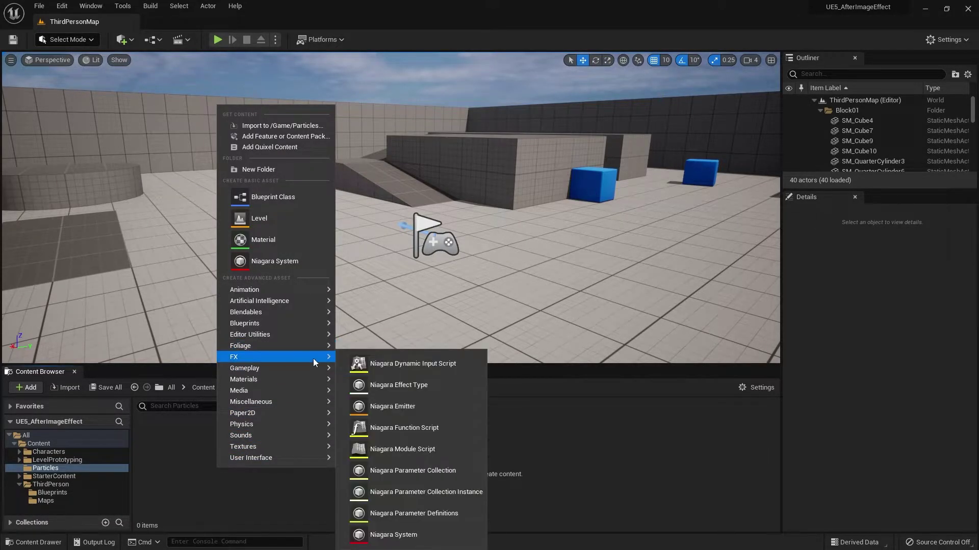
pyautogui.click(419, 408)
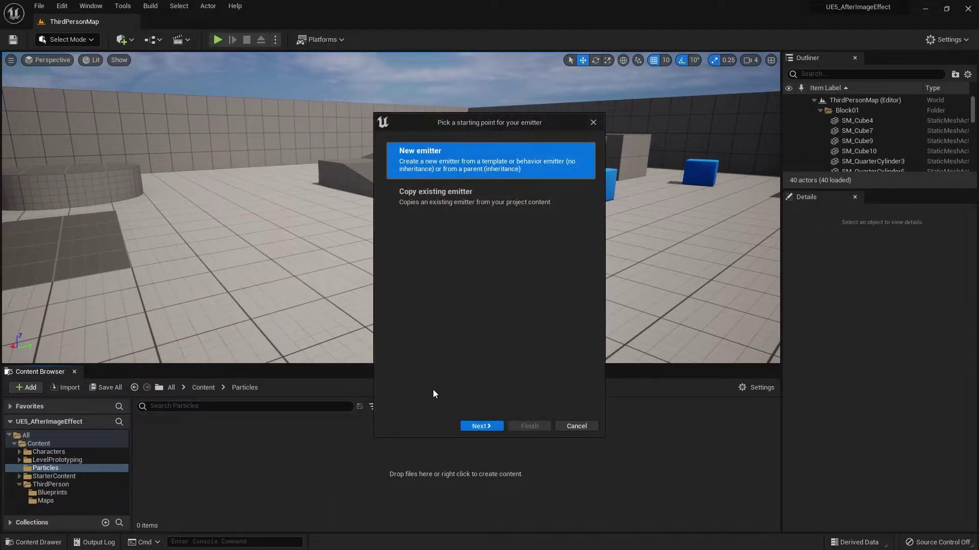
pyautogui.click(494, 426)
pyautogui.scroll(-1, 499, 306)
pyautogui.click(498, 336)
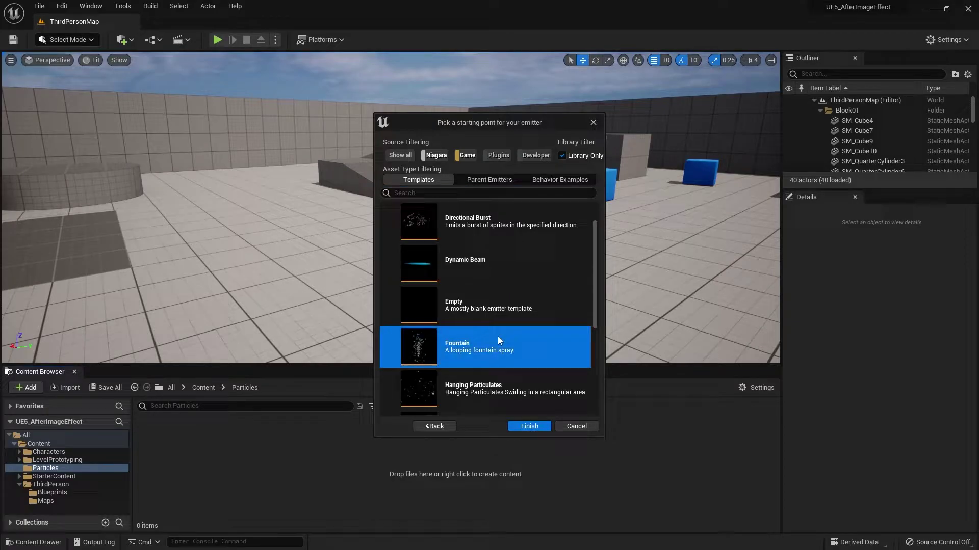
pyautogui.click(529, 427)
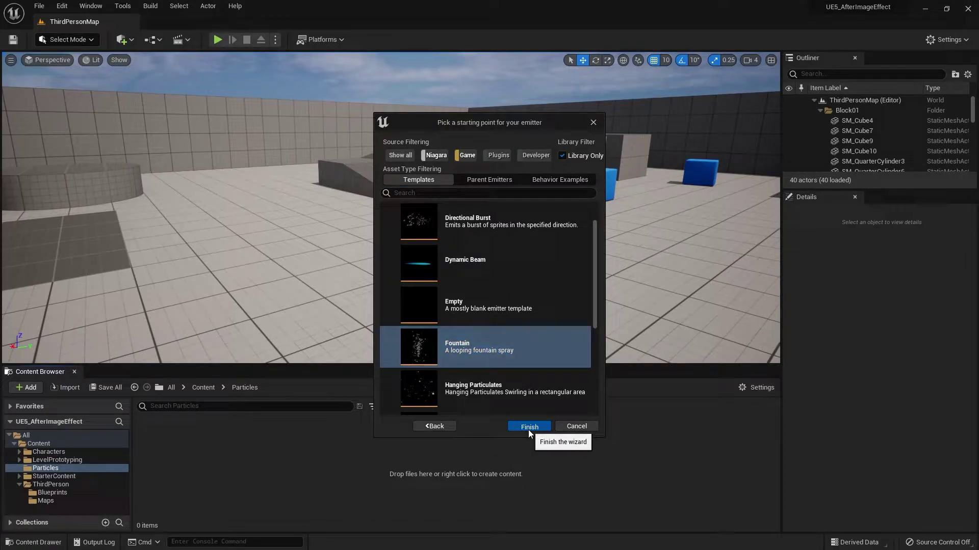
pyautogui.press('BackSpace')
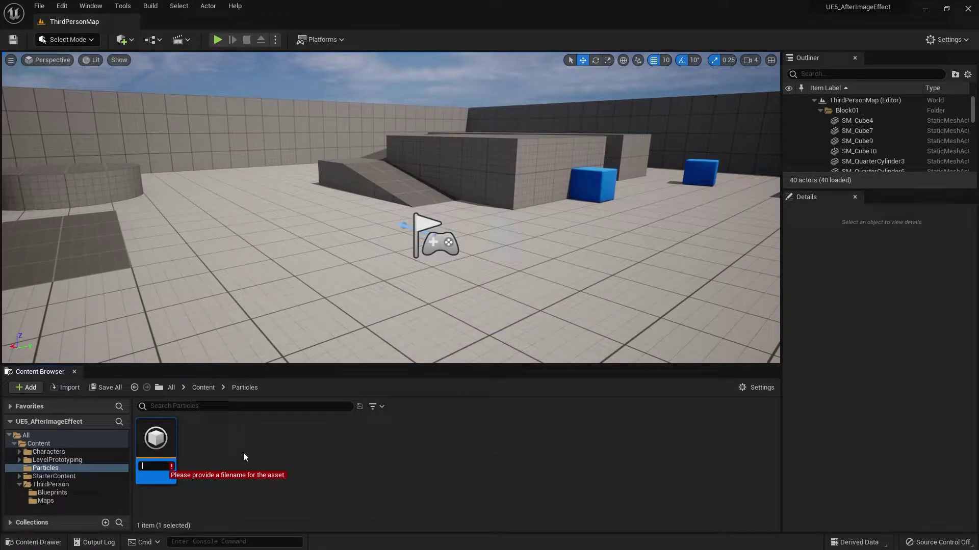
pyautogui.write('NE_')
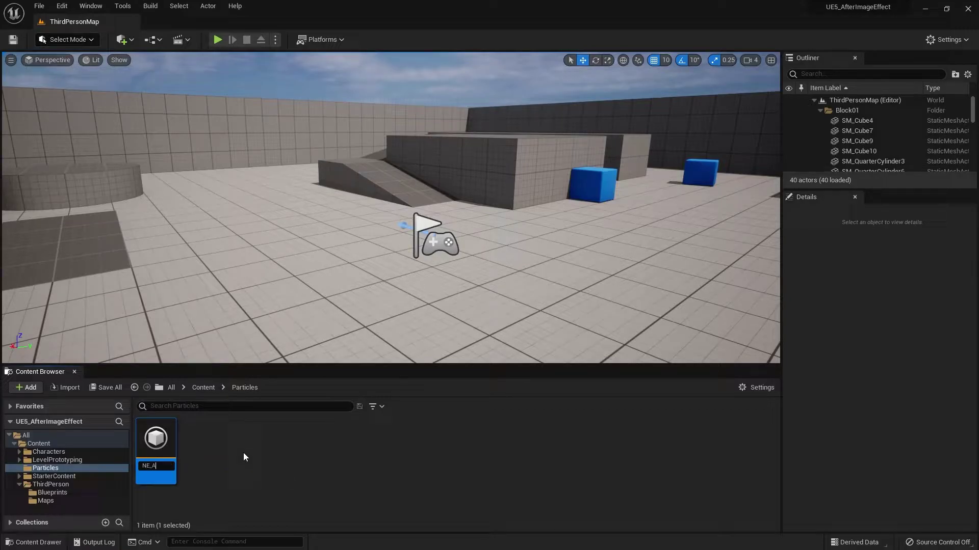
pyautogui.write('AfterIm')
pyautogui.write('ageEmit')
pyautogui.write('ter')
pyautogui.press('Return')
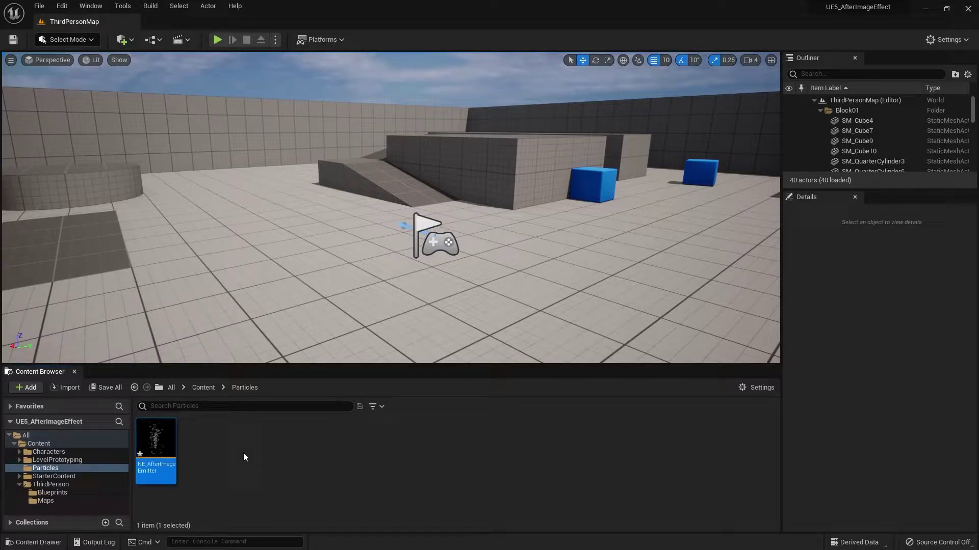
# Open NE_AfterImageEmitter and replace its Spawn Rate module with Spawn Burst Instantaneous.
pyautogui.doubleClick(167, 441)
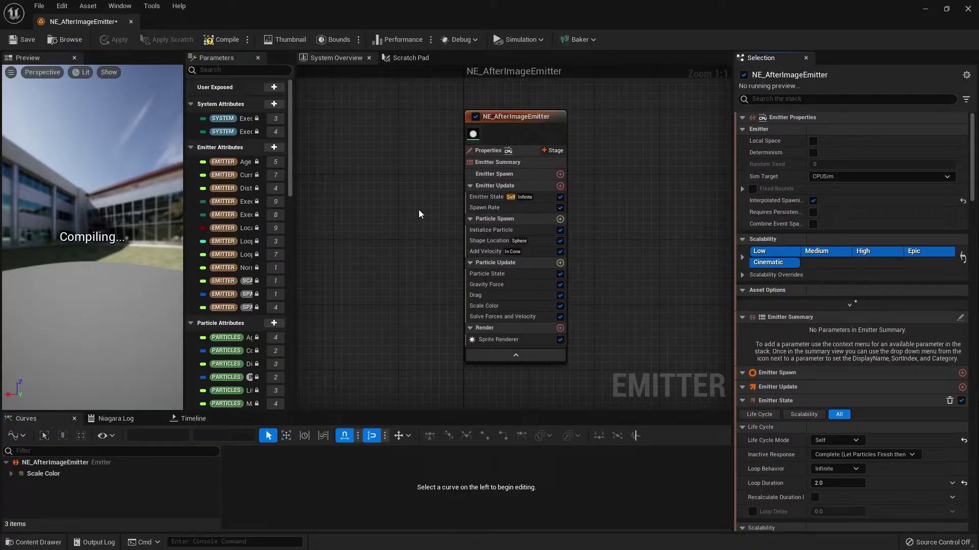
pyautogui.moveTo(423, 238); pyautogui.dragTo(398, 227, button='right')
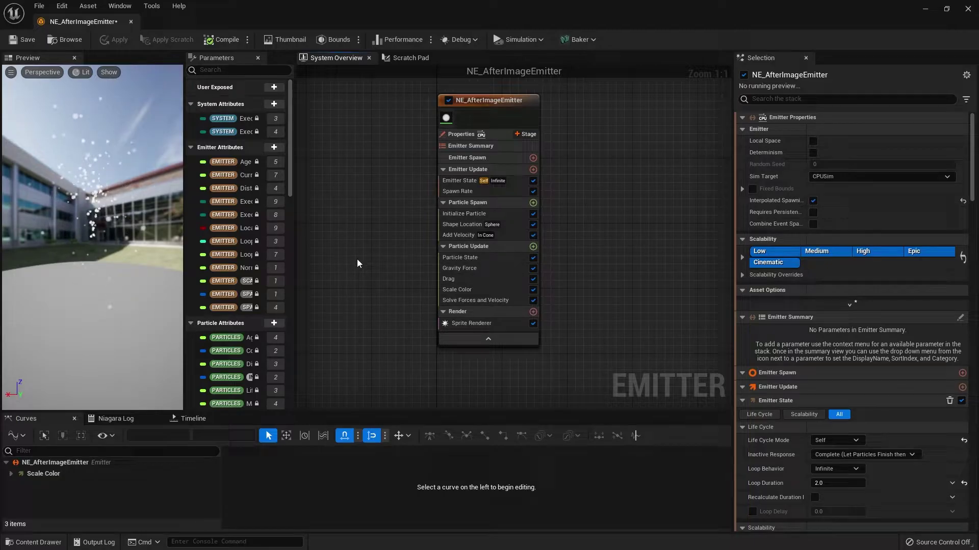
pyautogui.click(475, 194)
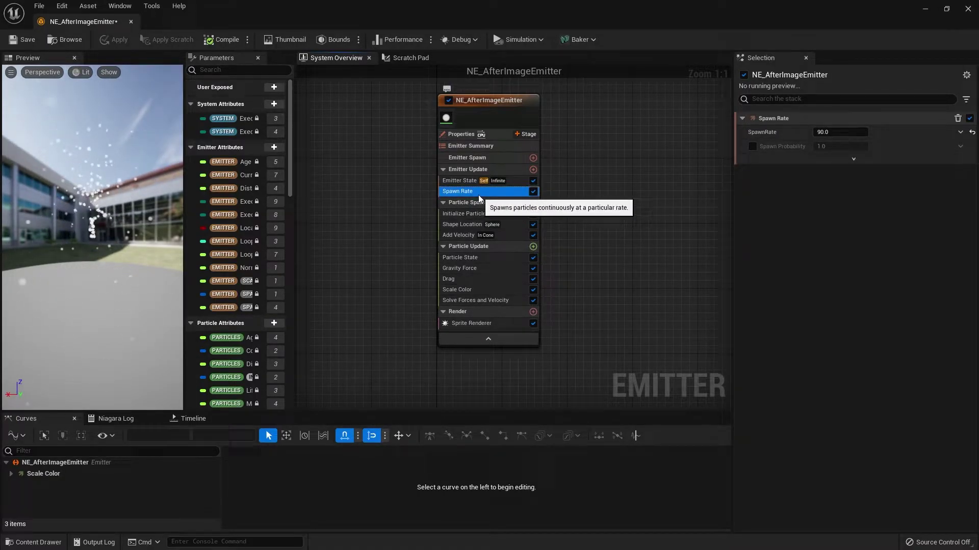
pyautogui.press('Delete')
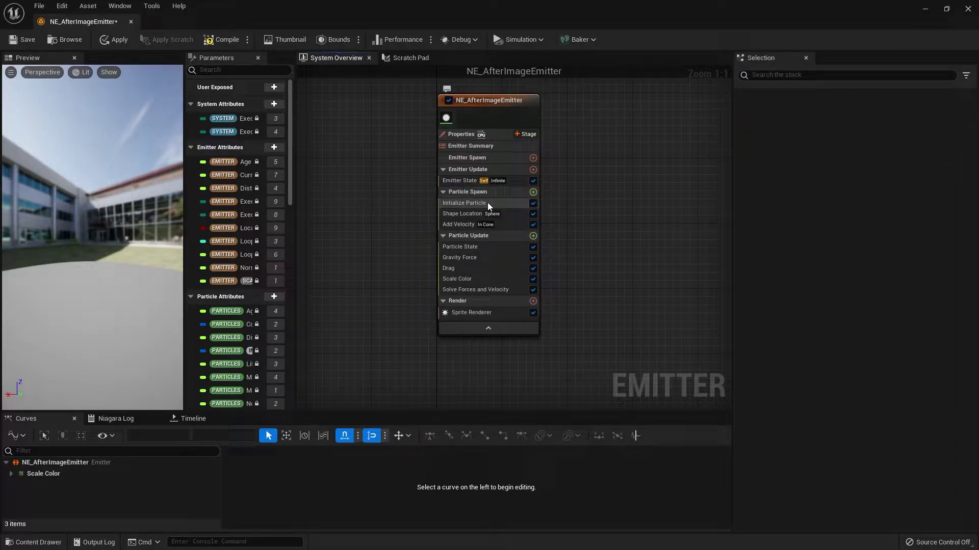
pyautogui.click(532, 169)
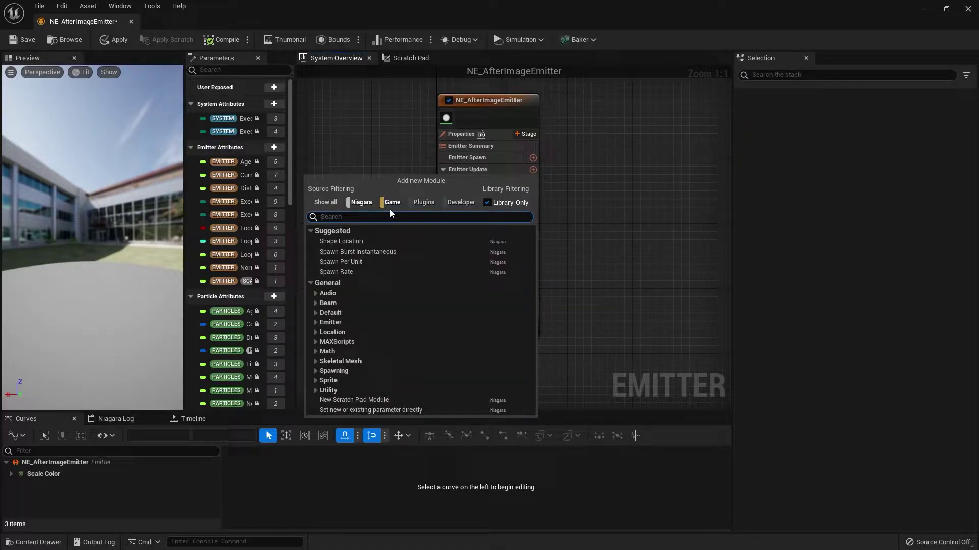
pyautogui.write('burst')
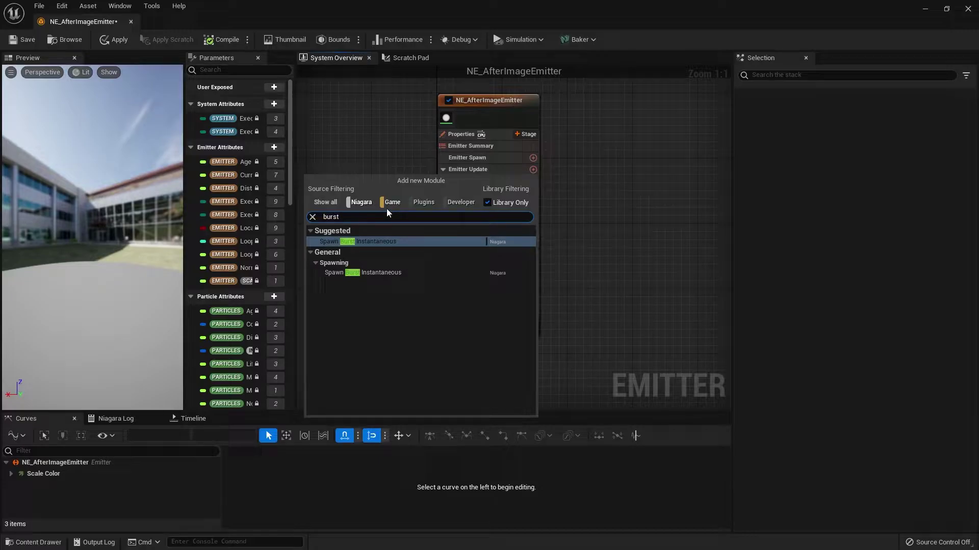
pyautogui.click(374, 273)
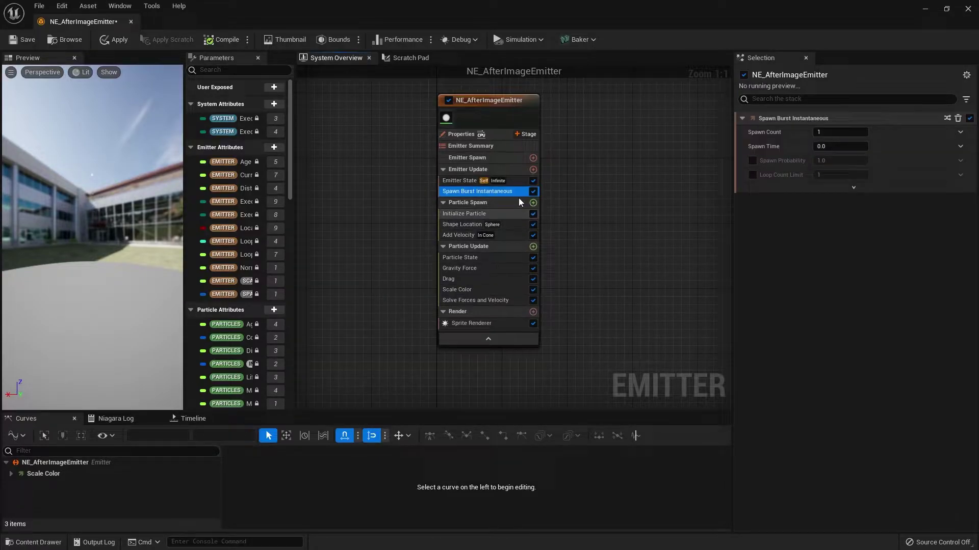
pyautogui.moveTo(102, 225)
pyautogui.mouseDown()
pyautogui.moveTo(125, 229)
pyautogui.moveTo(137, 252)
pyautogui.moveTo(64, 234)
pyautogui.moveTo(94, 226)
pyautogui.mouseUp()
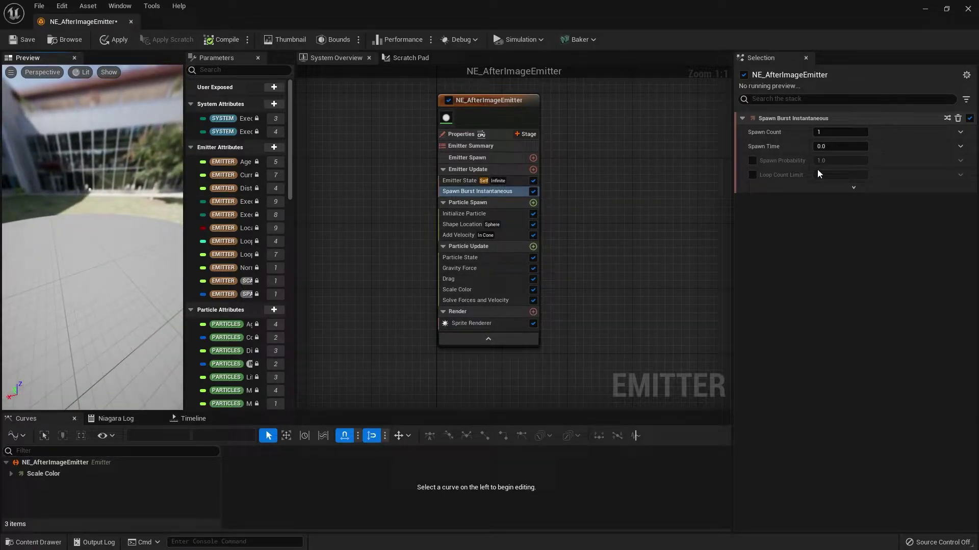
# Set the burst's Spawn Count to 5000 and watch it in the preview.
pyautogui.click(848, 133)
pyautogui.write('500')
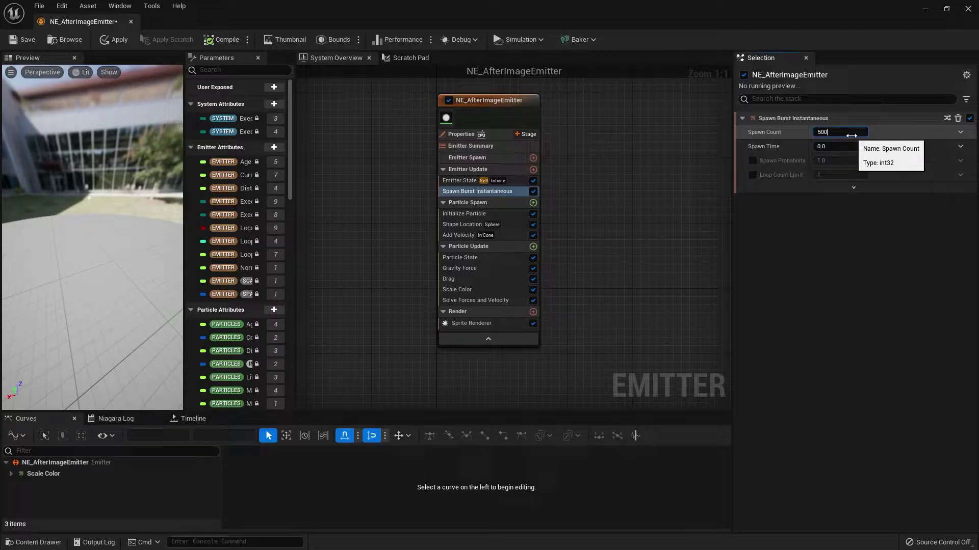
pyautogui.write('0')
pyautogui.press('Return')
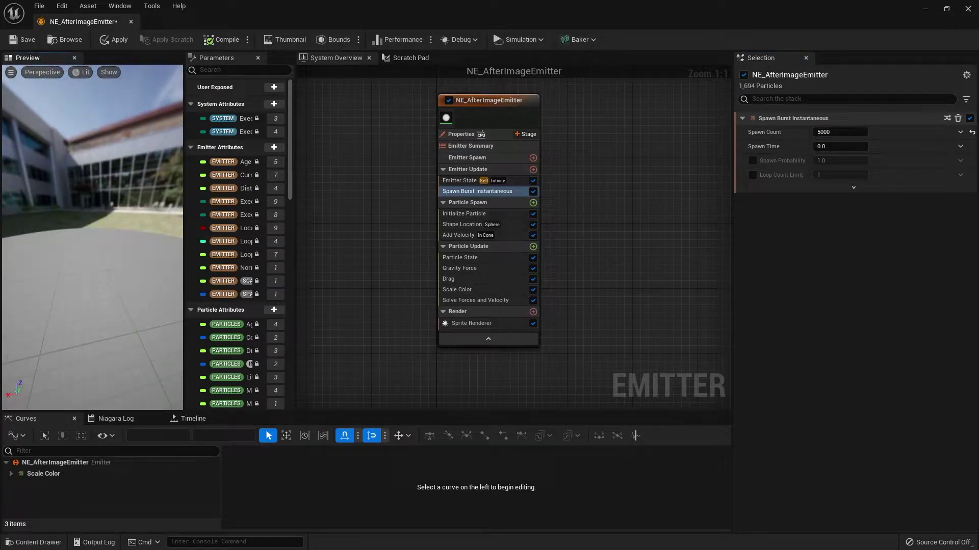
pyautogui.moveTo(126, 286); pyautogui.dragTo(170, 297)
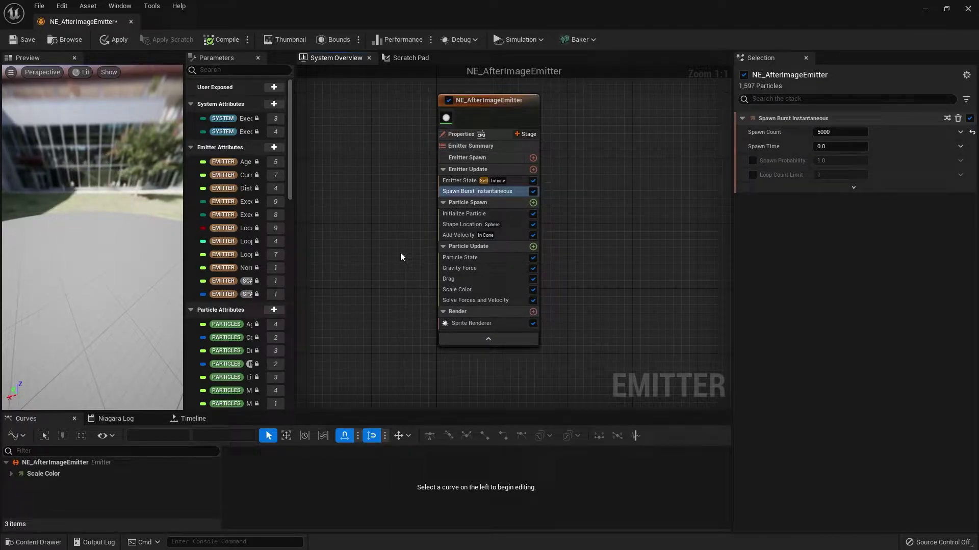
# Delete the Shape Location, Add Velocity and Gravity Force modules from the emitter stack.
pyautogui.click(451, 238)
pyautogui.click(456, 226)
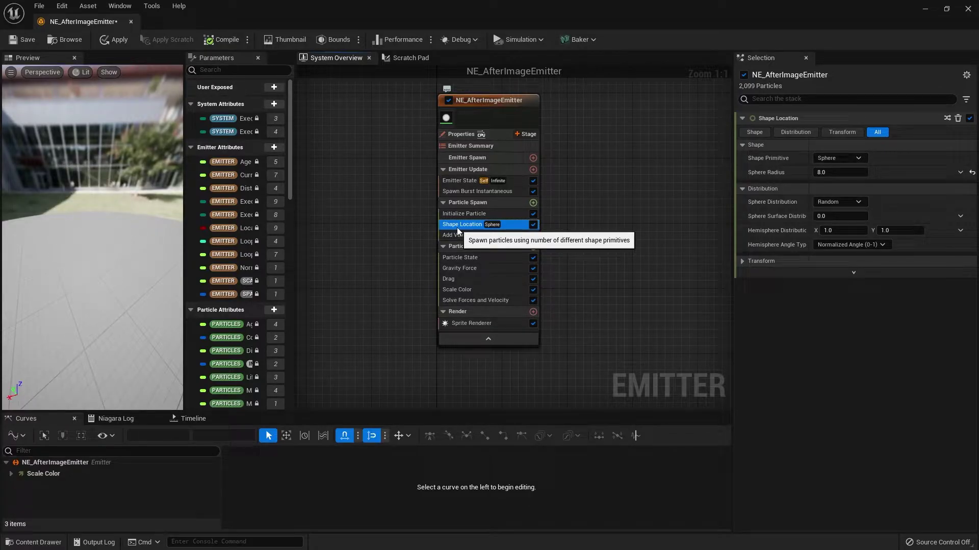
pyautogui.press('Delete')
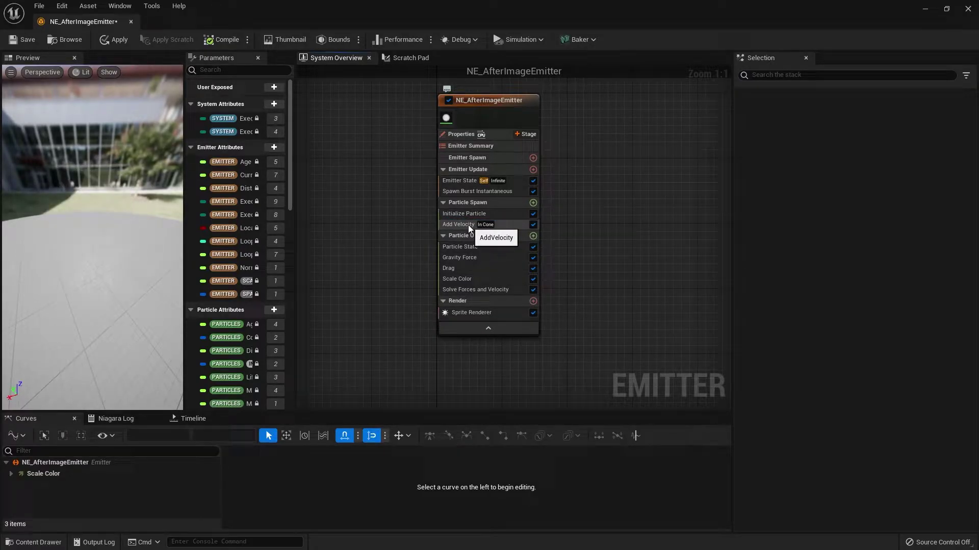
pyautogui.click(468, 225)
pyautogui.press('Delete')
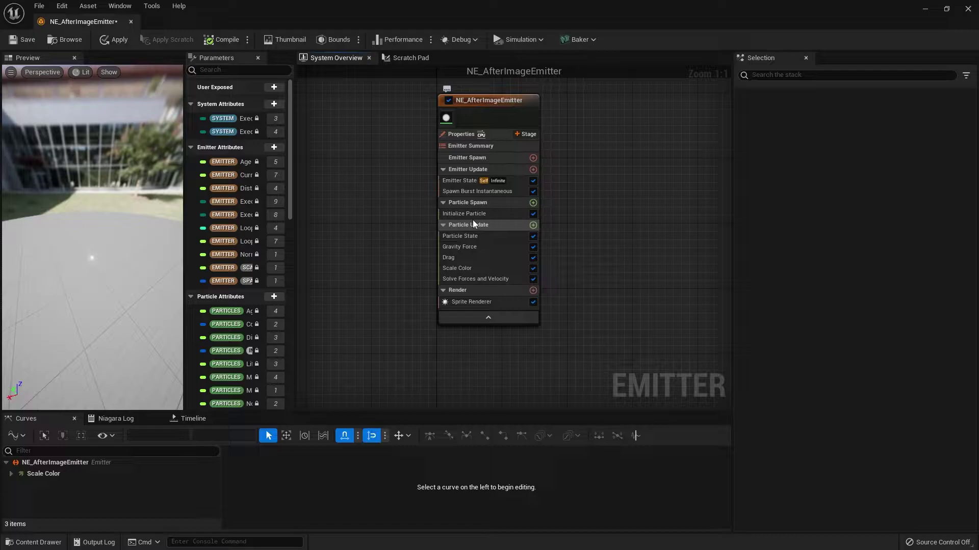
pyautogui.click(478, 249)
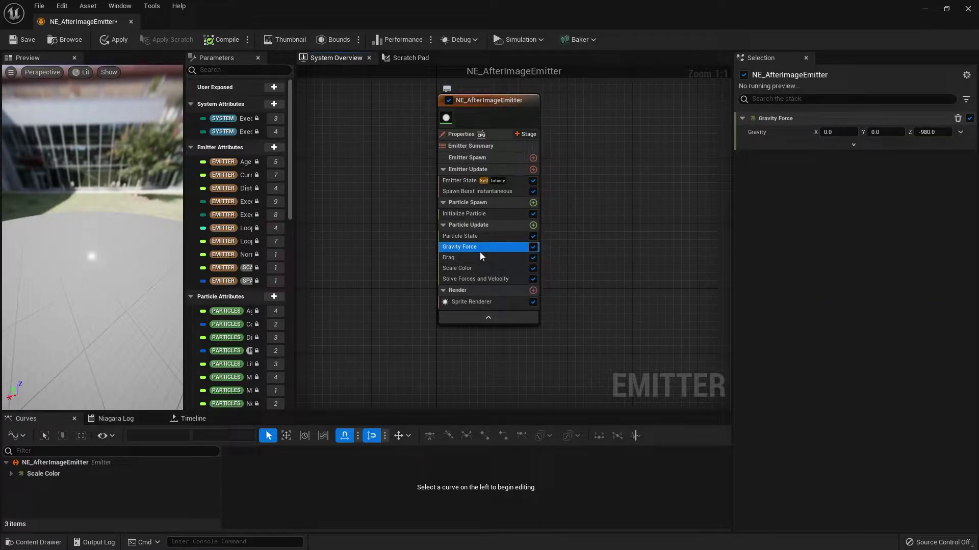
pyautogui.press('Delete')
pyautogui.moveTo(134, 273); pyautogui.dragTo(133, 245, button='right')
pyautogui.moveTo(133, 245); pyautogui.dragTo(148, 213)
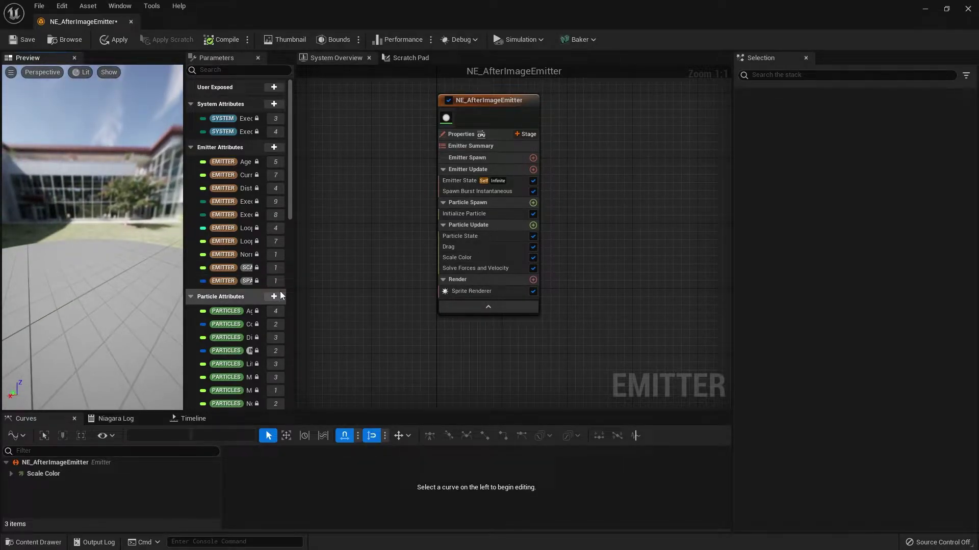
# Add an Initialize Mesh Reproduction Sprite module under Particle Spawn.
pyautogui.click(341, 218)
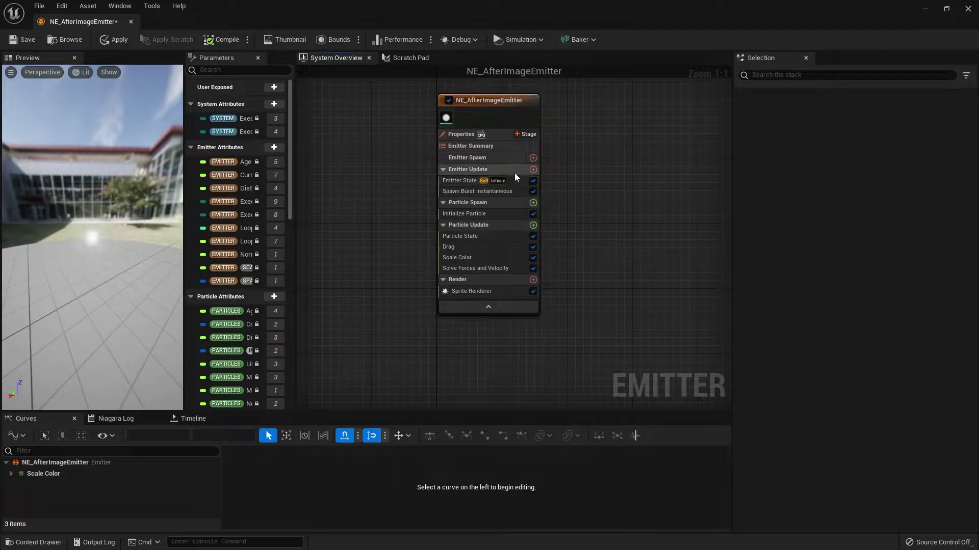
pyautogui.click(533, 204)
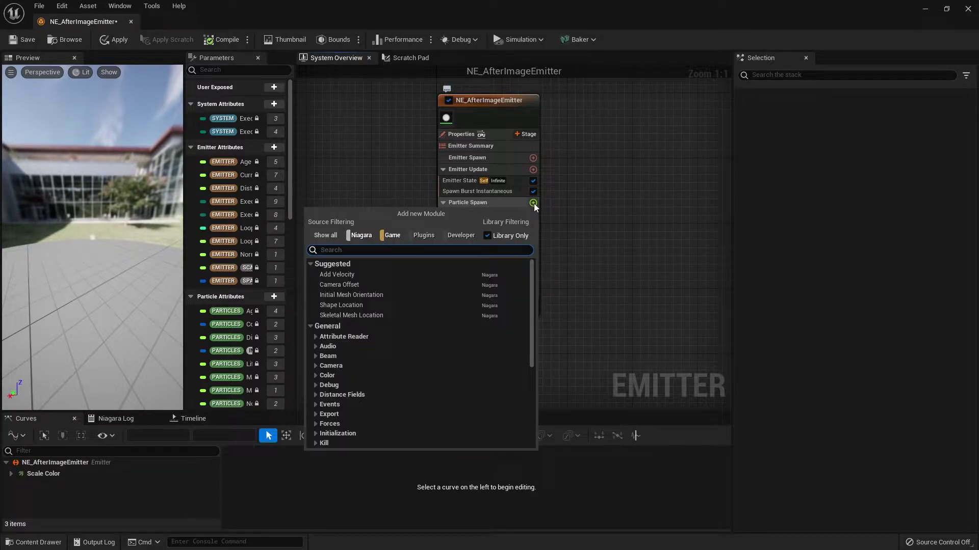
pyautogui.write('in')
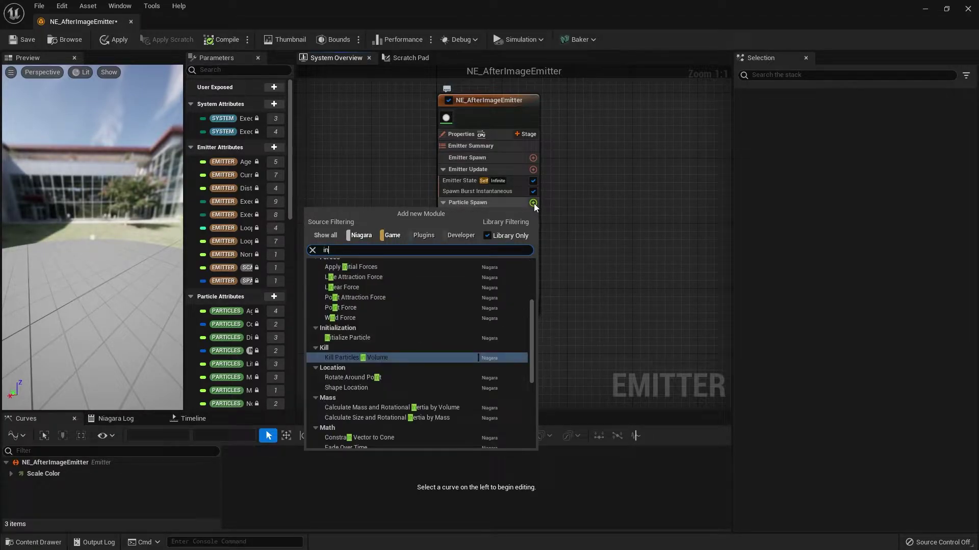
pyautogui.write('itial')
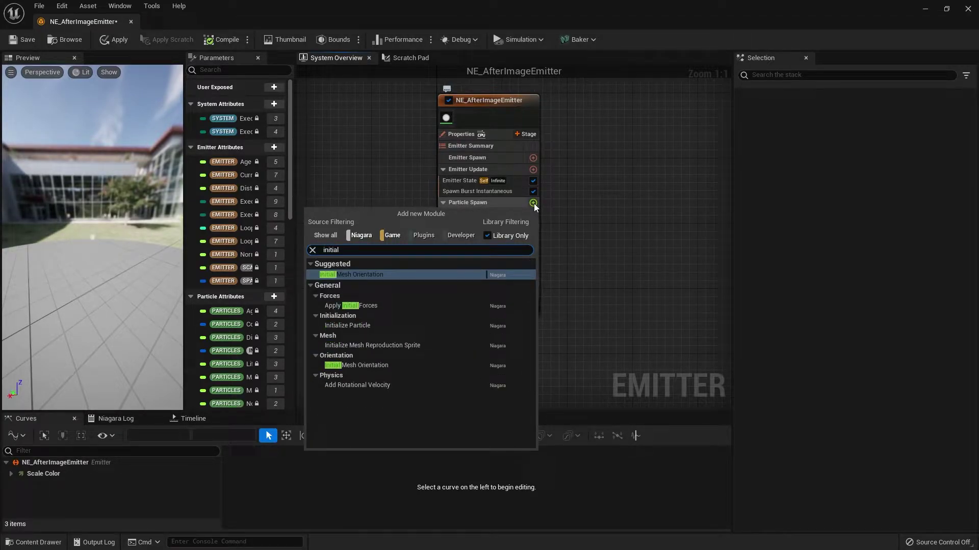
pyautogui.press('BackSpace')
pyautogui.write('ize mesh')
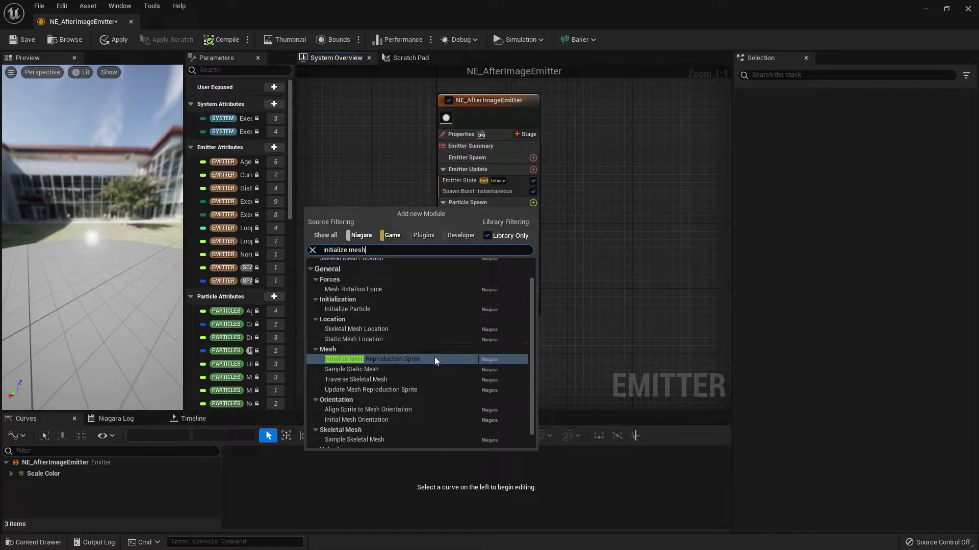
pyautogui.click(429, 357)
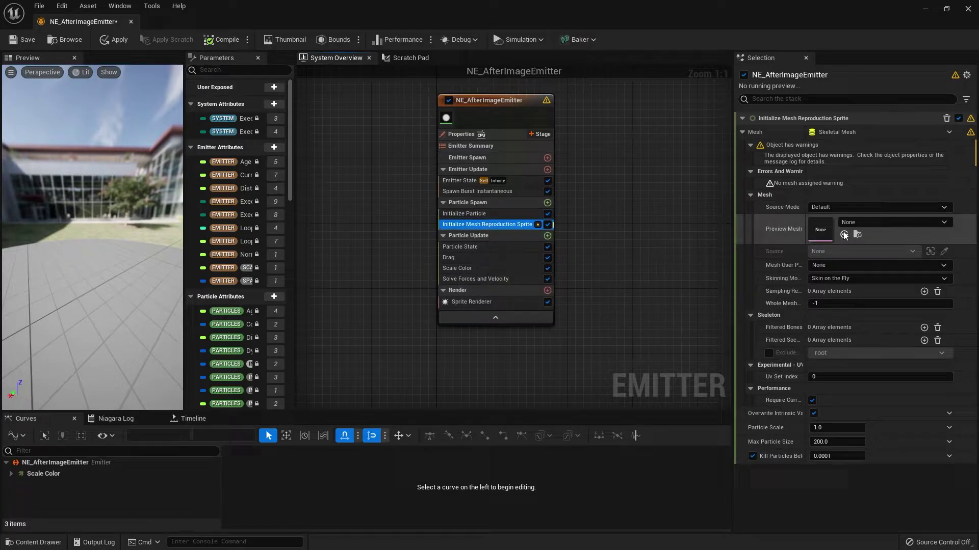
# Set the module's Preview Mesh to SKM_Manny and save the emitter.
pyautogui.click(928, 226)
pyautogui.click(885, 337)
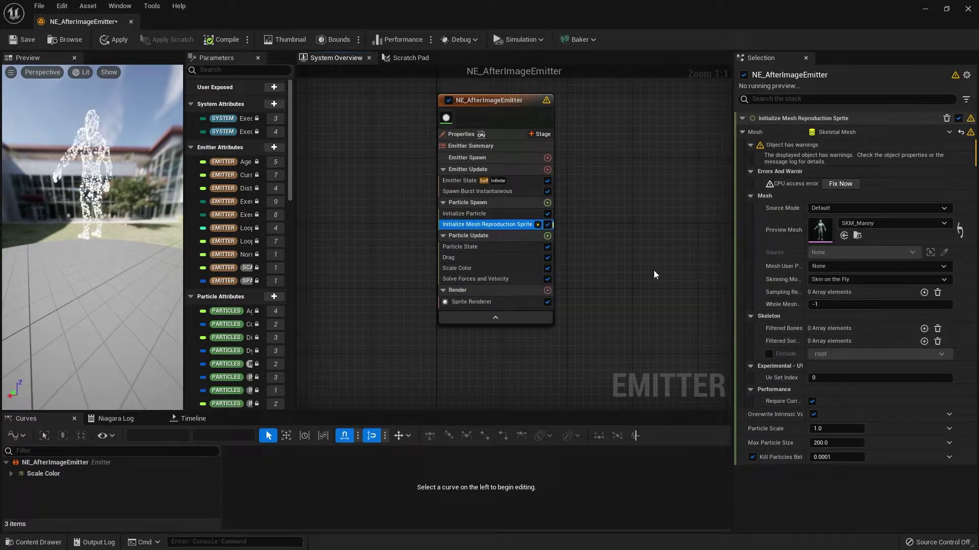
pyautogui.moveTo(76, 208); pyautogui.dragTo(174, 235)
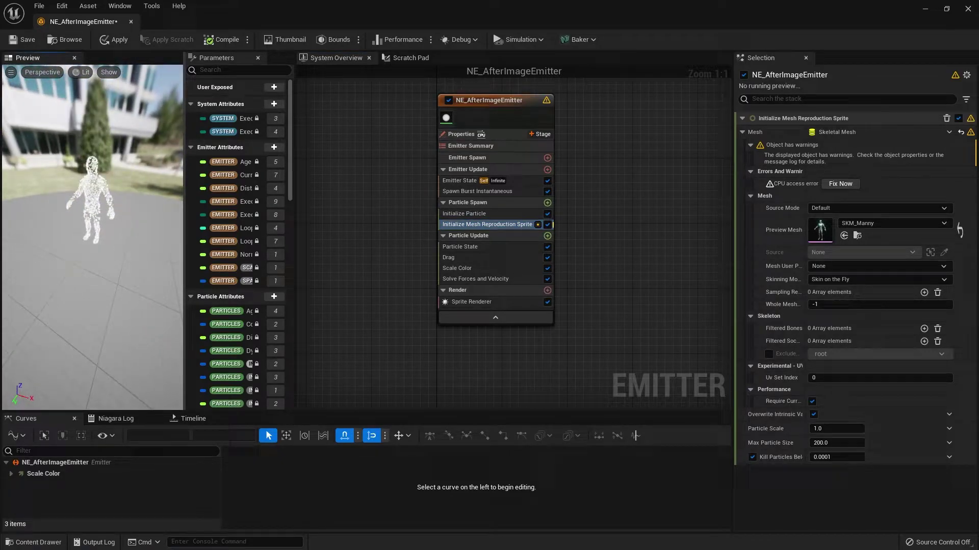
pyautogui.moveTo(61, 230); pyautogui.dragTo(124, 227)
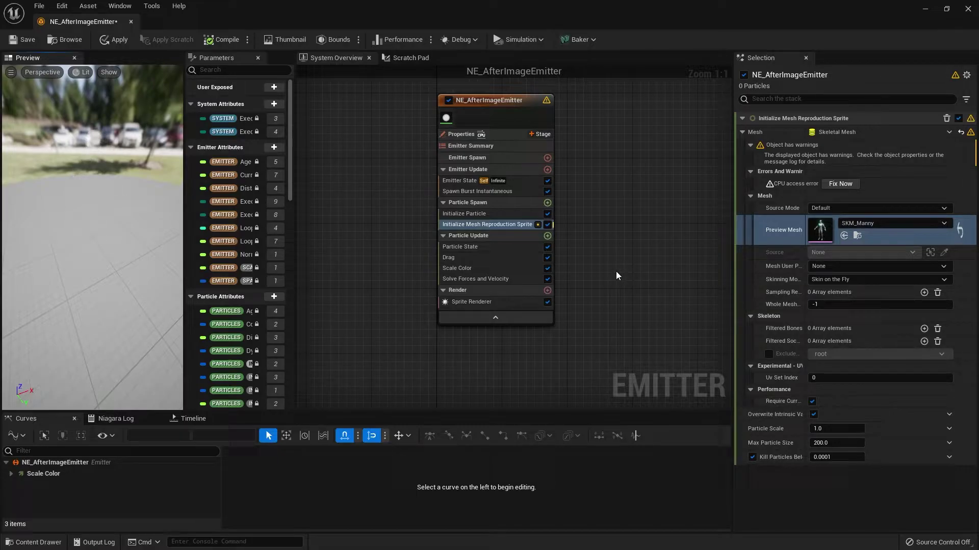
pyautogui.moveTo(402, 270); pyautogui.dragTo(383, 293, button='right')
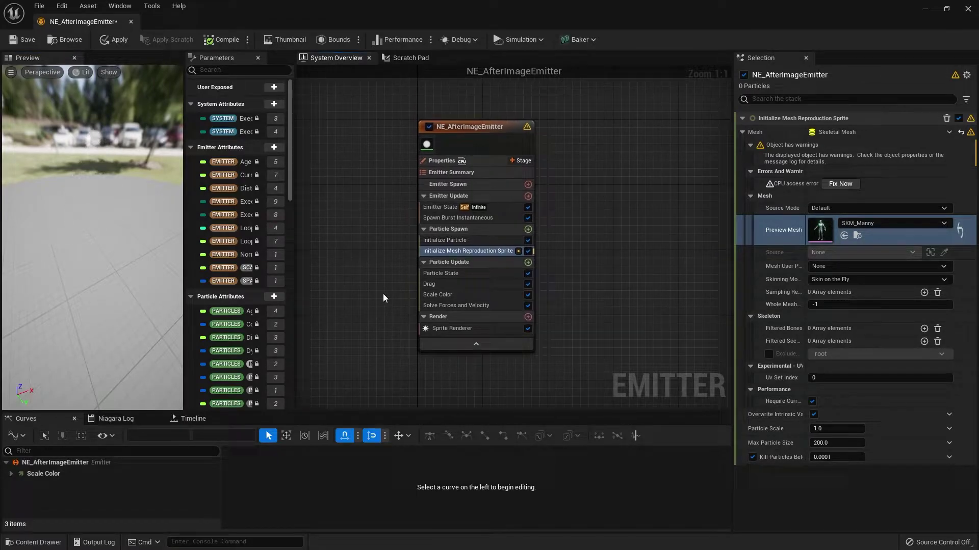
pyautogui.click(28, 40)
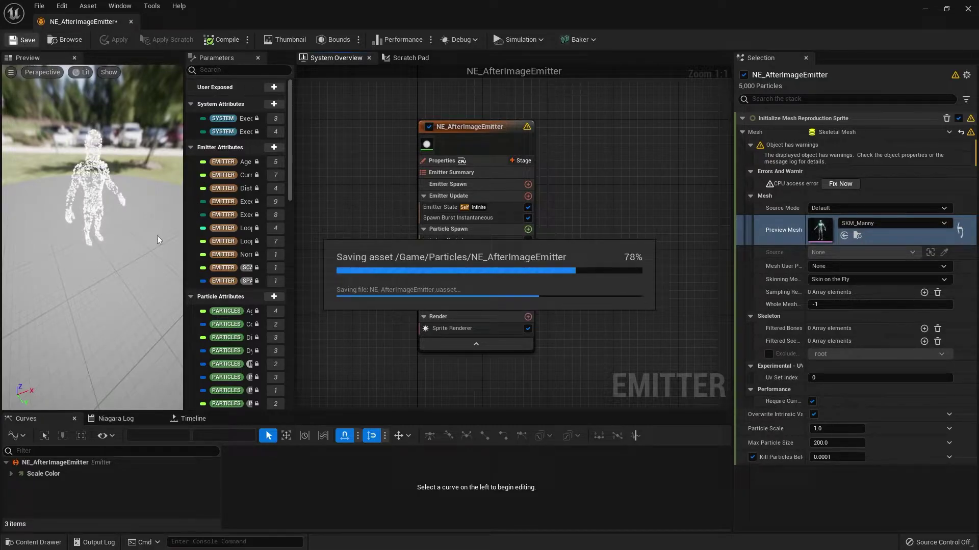
pyautogui.moveTo(145, 234); pyautogui.dragTo(113, 234)
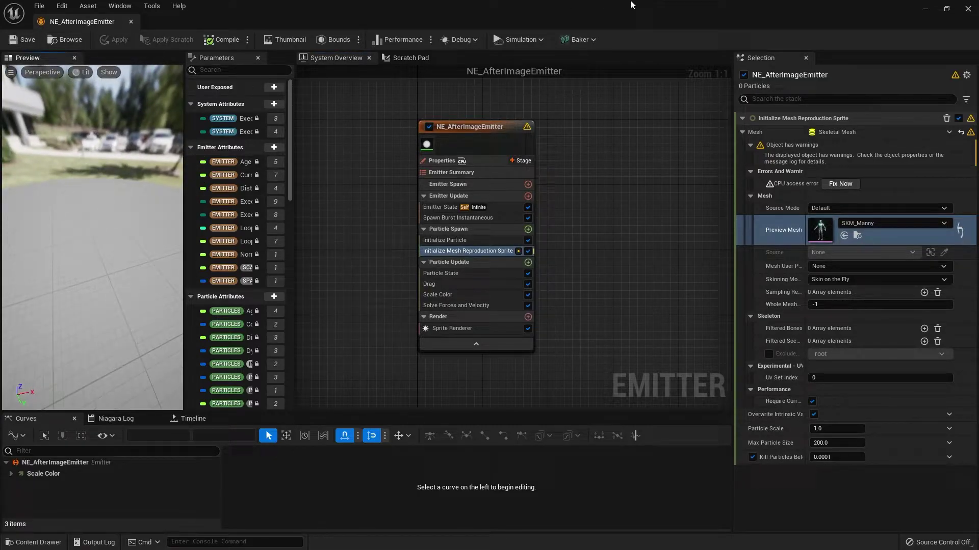
# Create a new Niagara system using NE_AfterImageEmitter as its parent emitter.
pyautogui.click(924, 10)
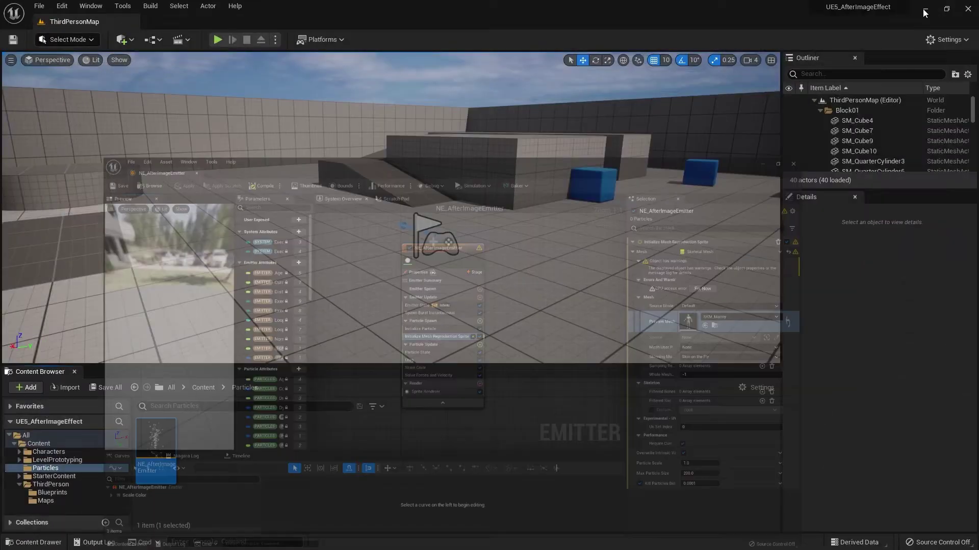
pyautogui.rightClick(206, 442)
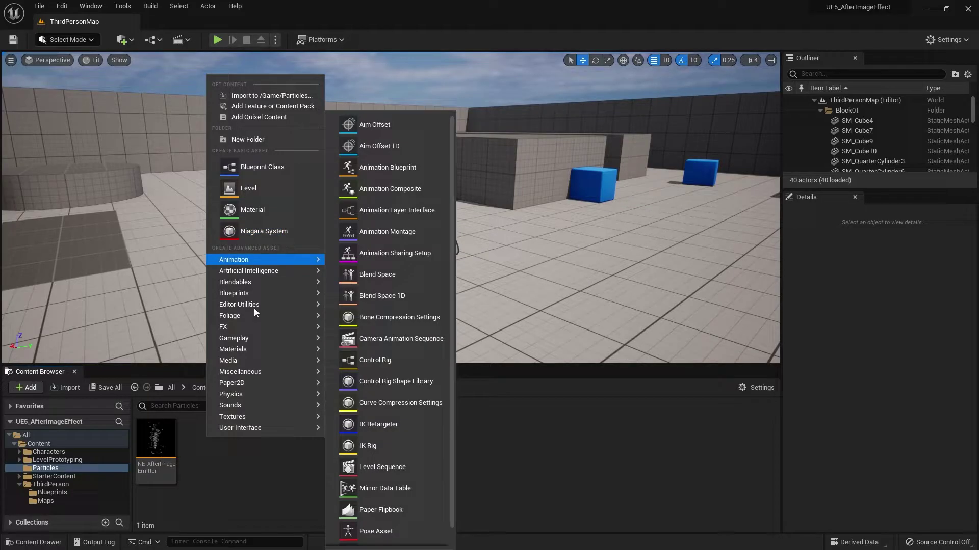
pyautogui.moveTo(243, 327)
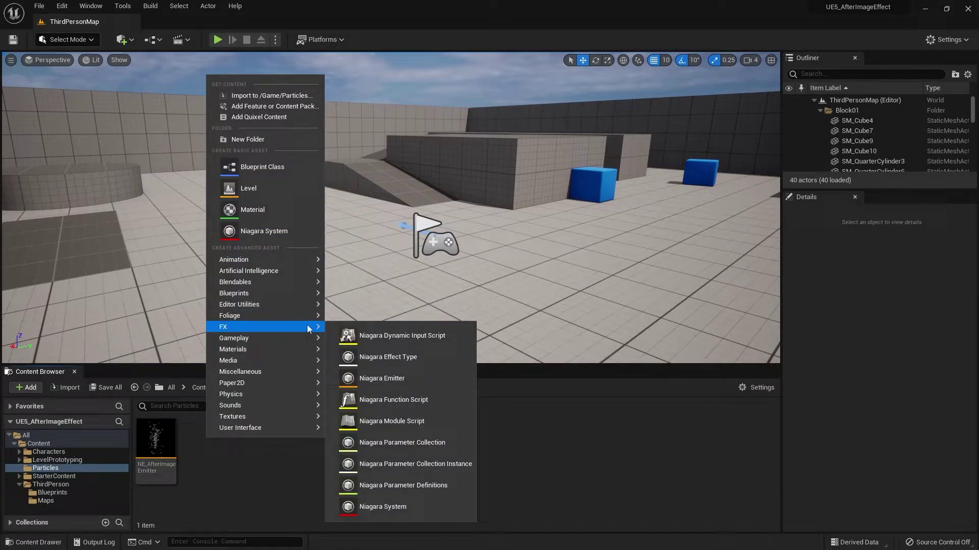
pyautogui.click(431, 513)
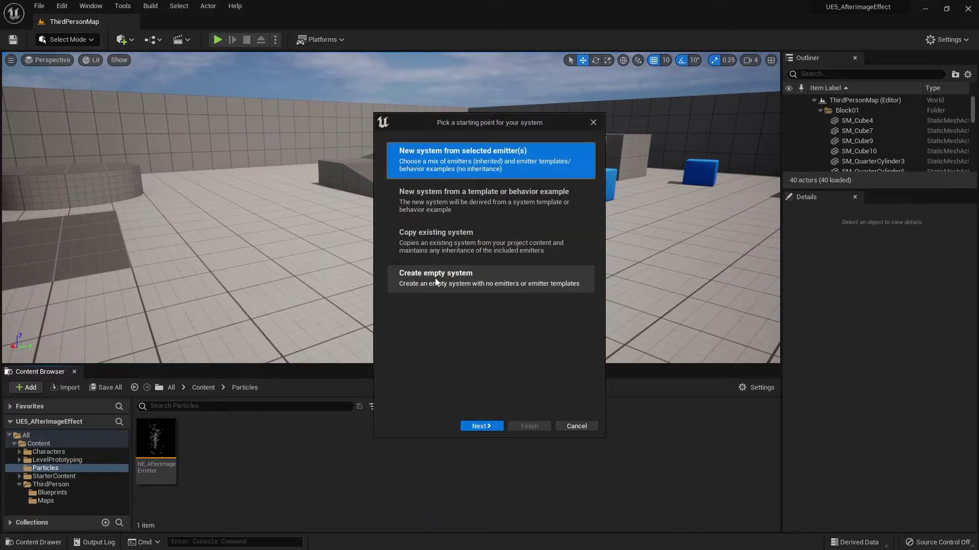
pyautogui.click(481, 426)
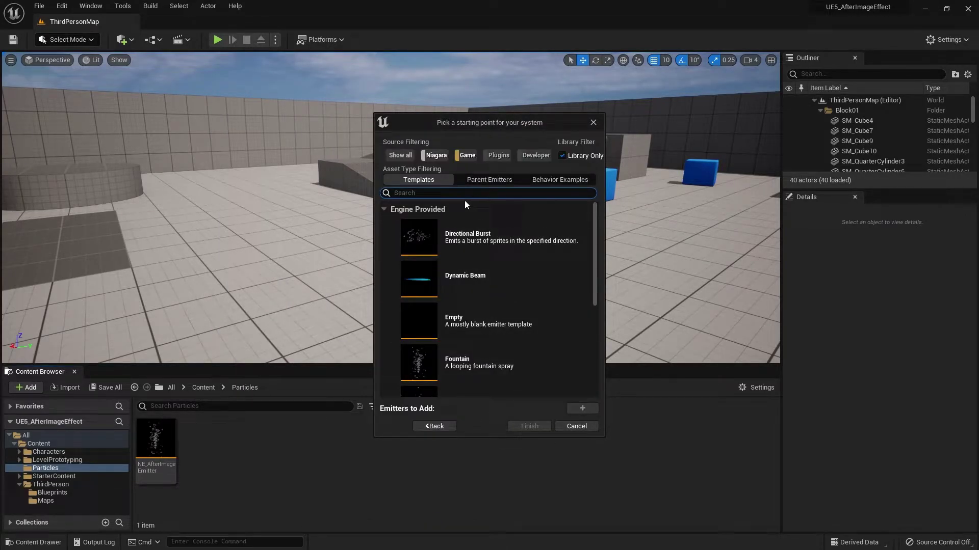
pyautogui.click(487, 182)
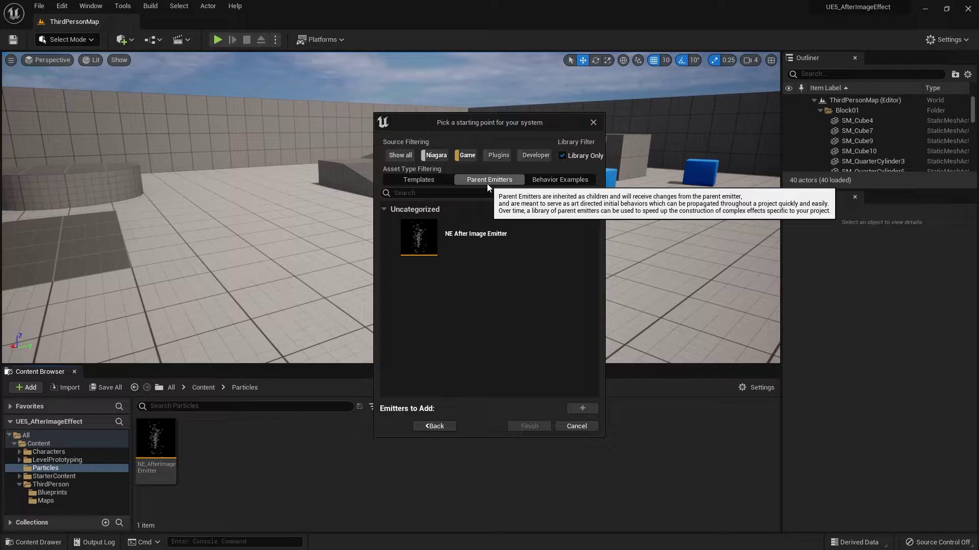
pyautogui.click(498, 249)
pyautogui.click(579, 408)
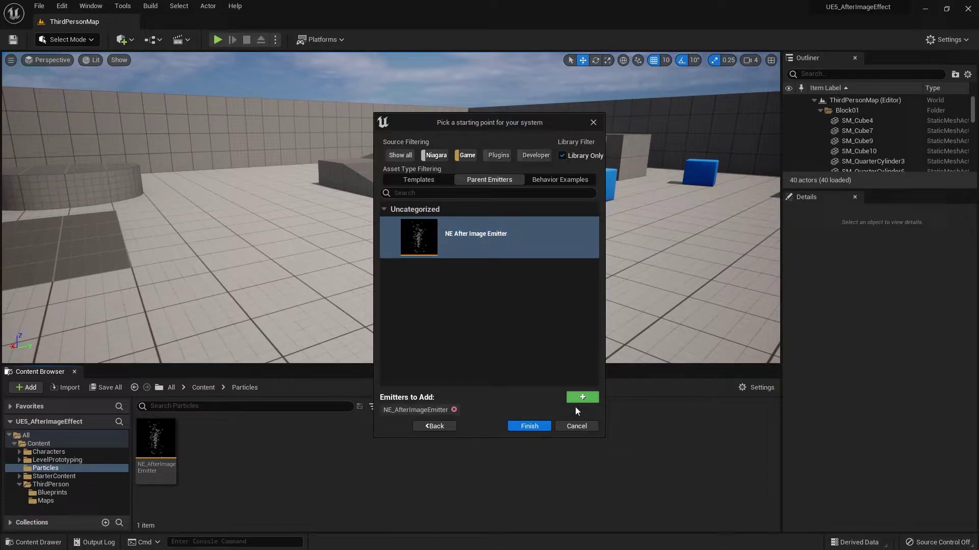
pyautogui.click(523, 427)
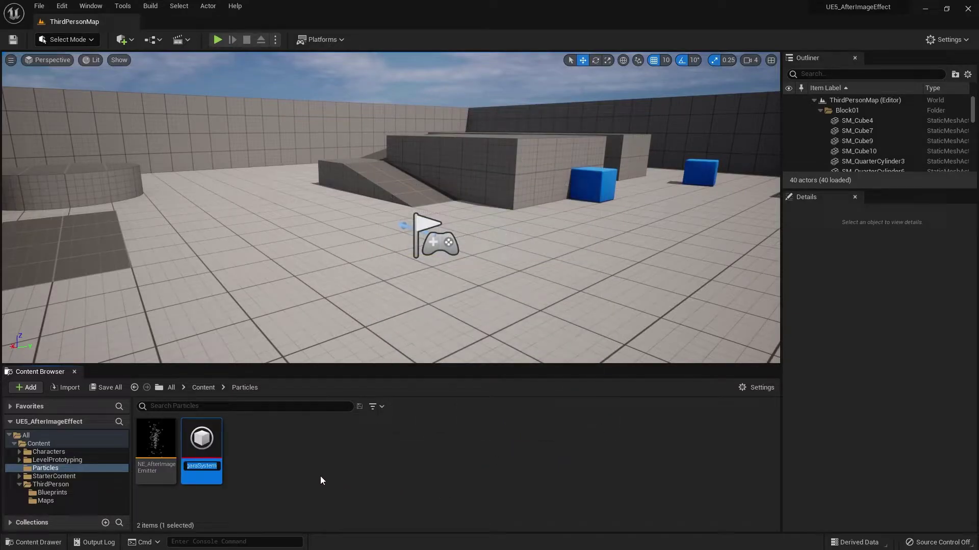
# Name the system NS_AfterImageSystem and open it in the system editor.
pyautogui.press('BackSpace')
pyautogui.write('NS_AfterImage')
pyautogui.write('System')
pyautogui.press('Return')
pyautogui.click(313, 478)
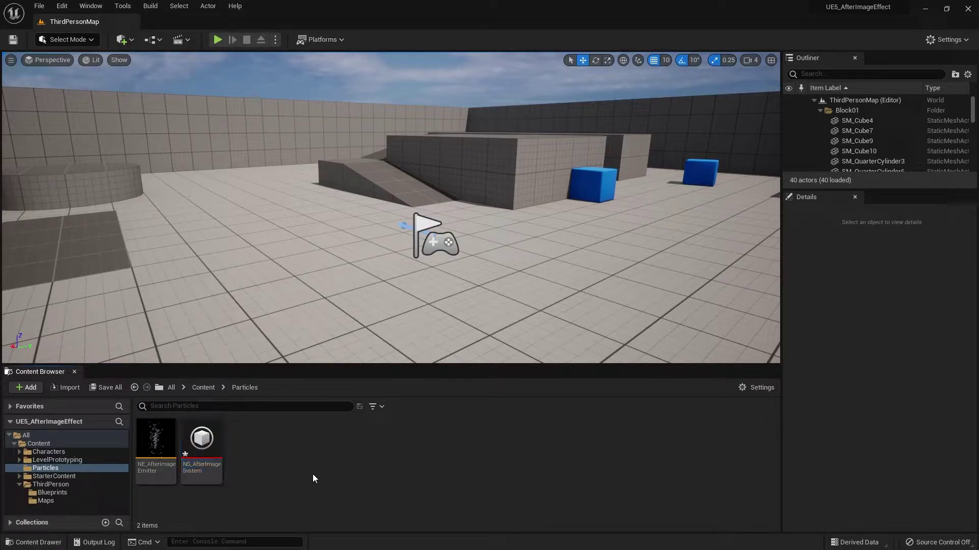
pyautogui.doubleClick(201, 443)
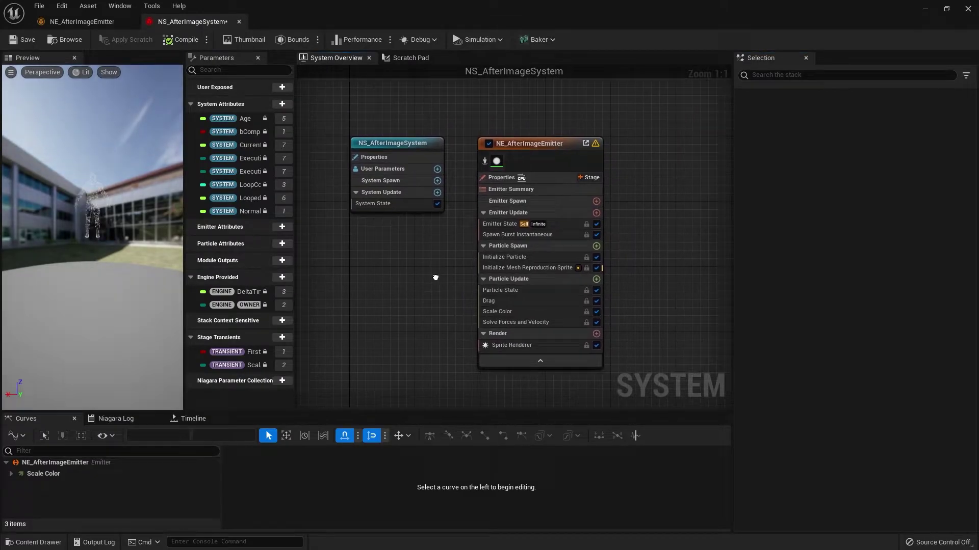
# Save NS_AfterImageSystem, check the NE_AfterImageEmitter tab, then return to the system tab.
pyautogui.click(488, 134)
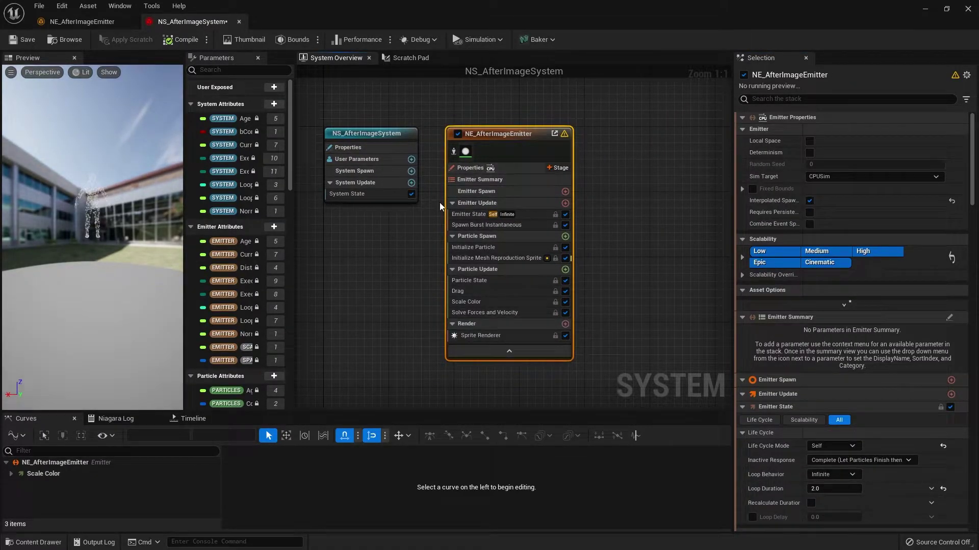
pyautogui.moveTo(113, 257); pyautogui.dragTo(165, 248)
pyautogui.click(36, 42)
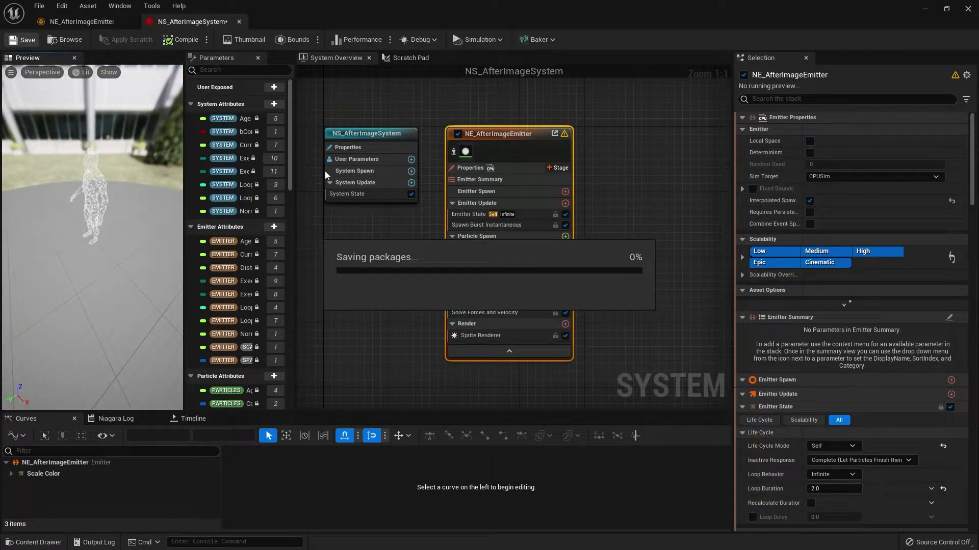
pyautogui.click(364, 220)
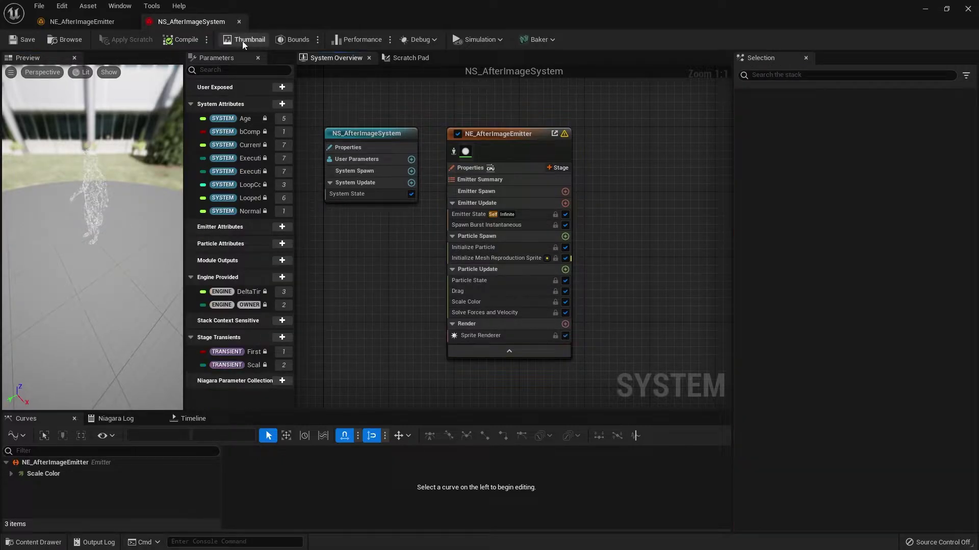
pyautogui.click(82, 21)
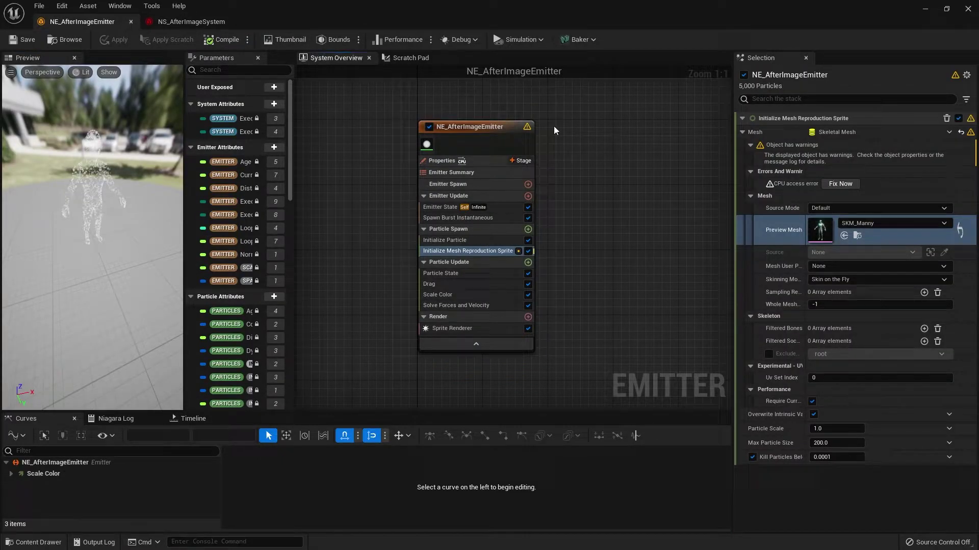
pyautogui.click(190, 21)
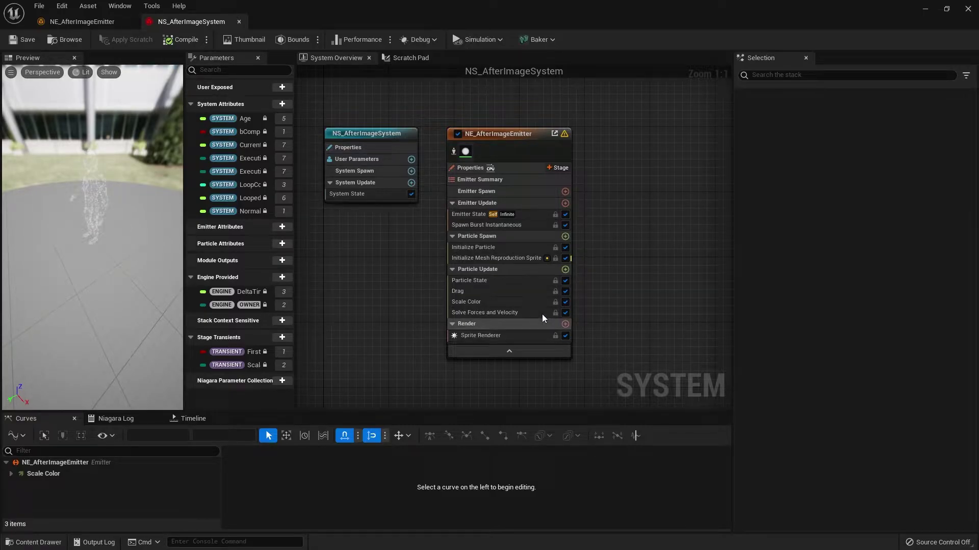
# Add a Color module under Particle Update, set it to green, and save.
pyautogui.click(565, 269)
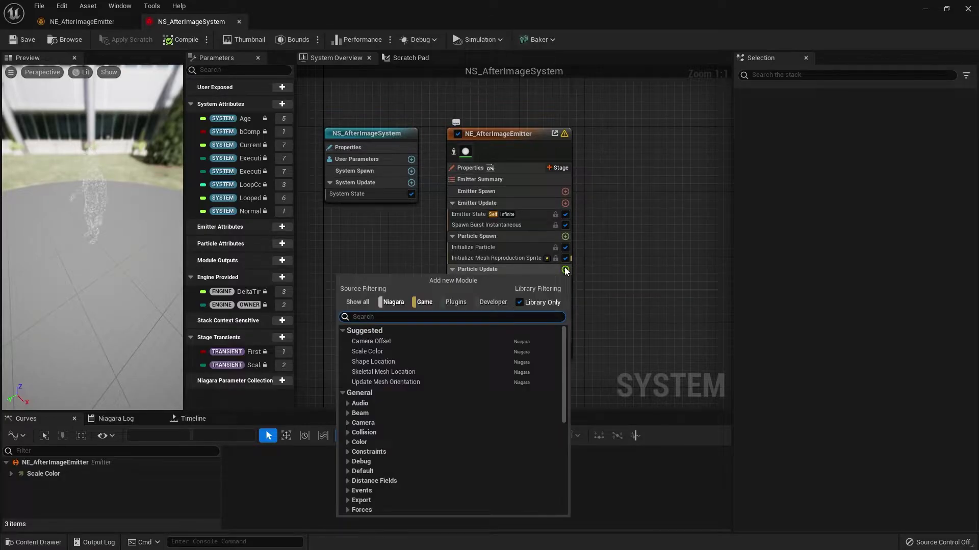
pyautogui.write('color')
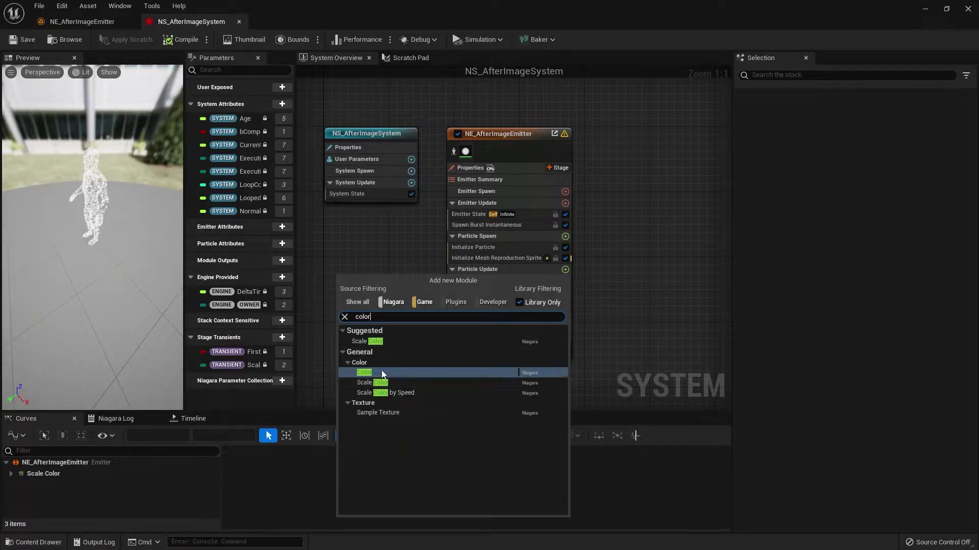
pyautogui.click(381, 373)
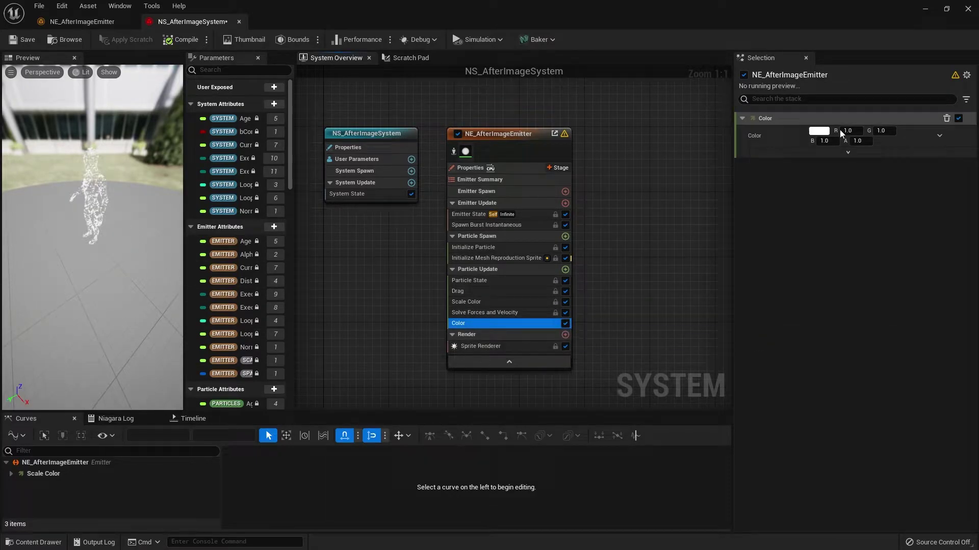
pyautogui.click(819, 131)
pyautogui.click(658, 216)
pyautogui.moveTo(661, 238); pyautogui.dragTo(655, 261)
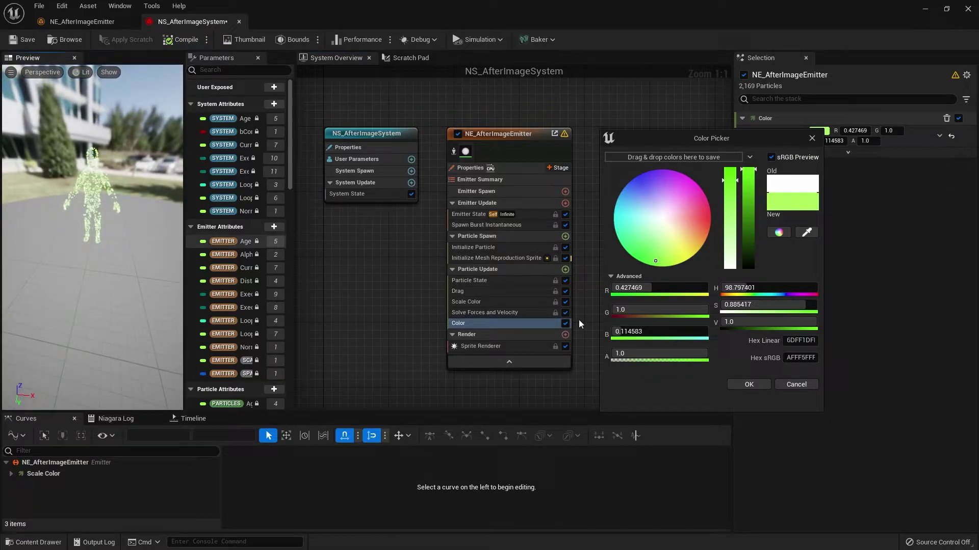
pyautogui.click(749, 385)
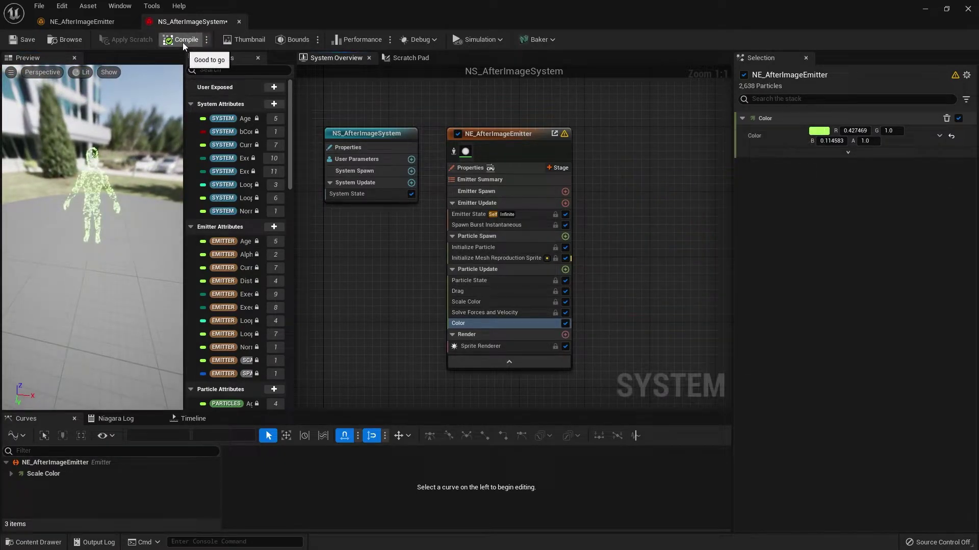
pyautogui.click(30, 41)
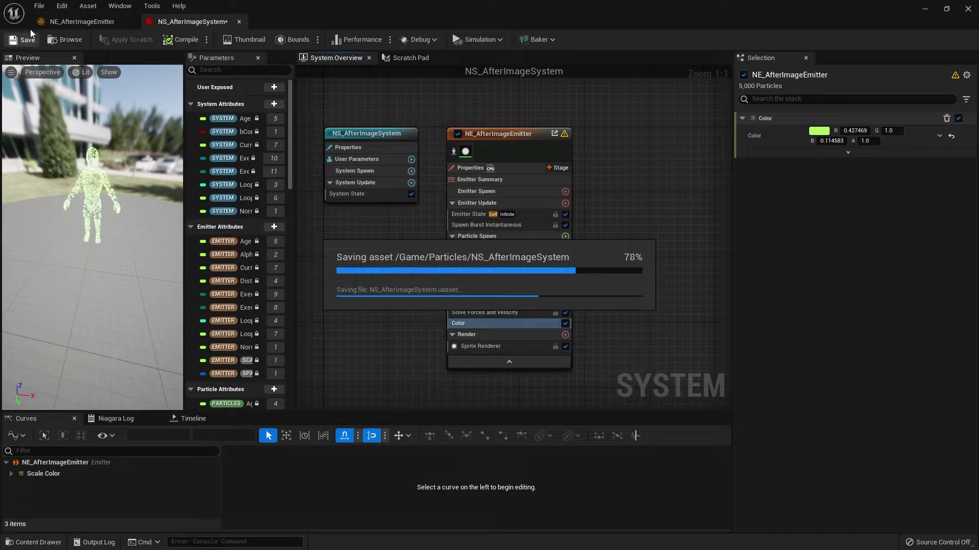
# Delete the Color module from Particle Update and save the system again.
pyautogui.click(90, 24)
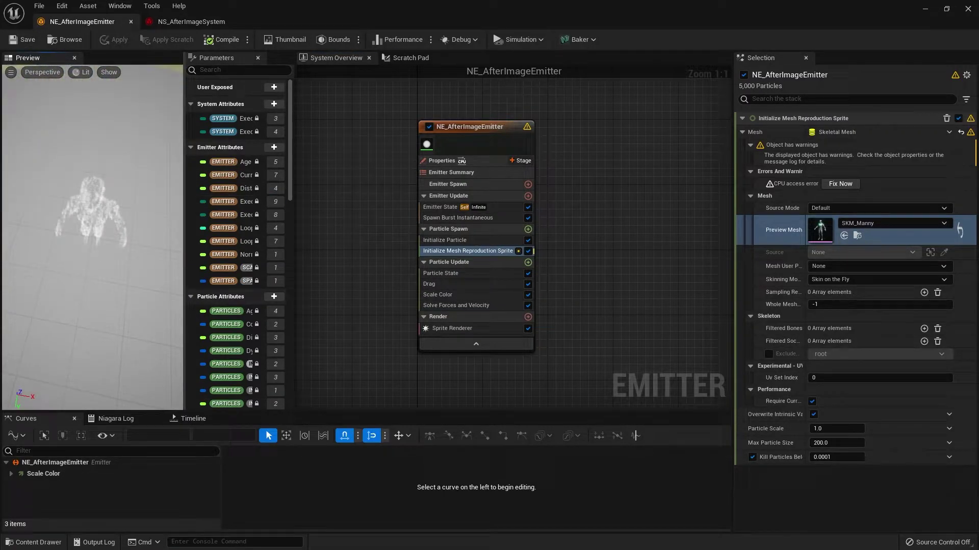
pyautogui.moveTo(92, 224); pyautogui.dragTo(135, 227)
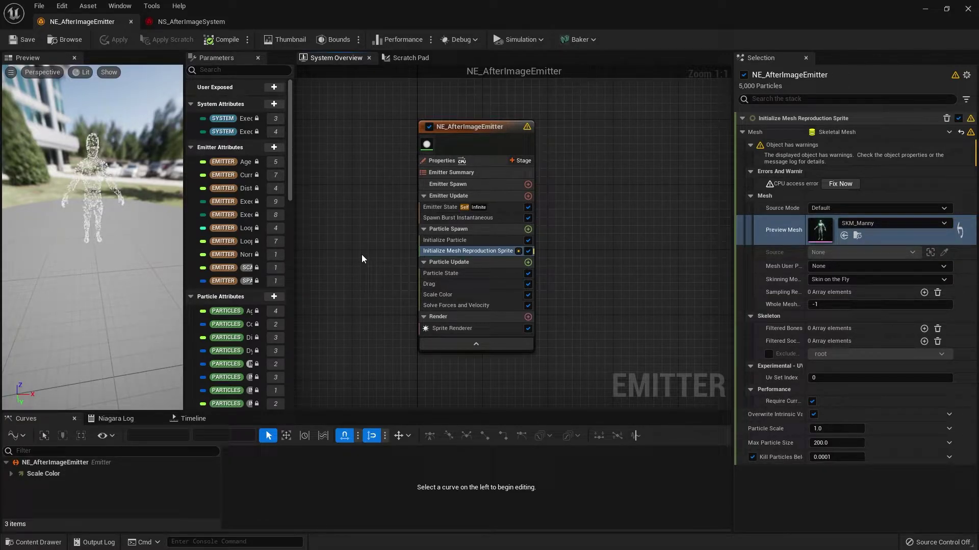
pyautogui.click(203, 25)
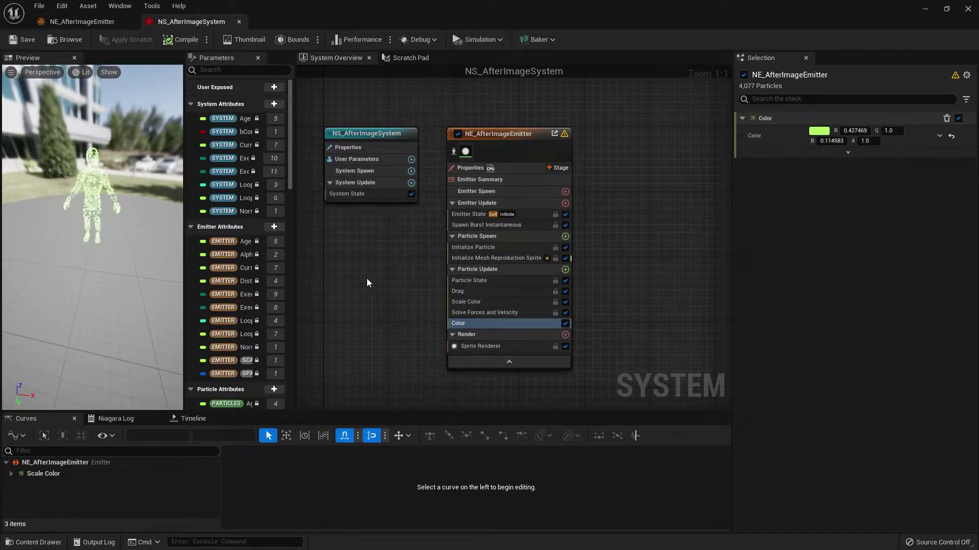
pyautogui.click(480, 314)
pyautogui.click(479, 325)
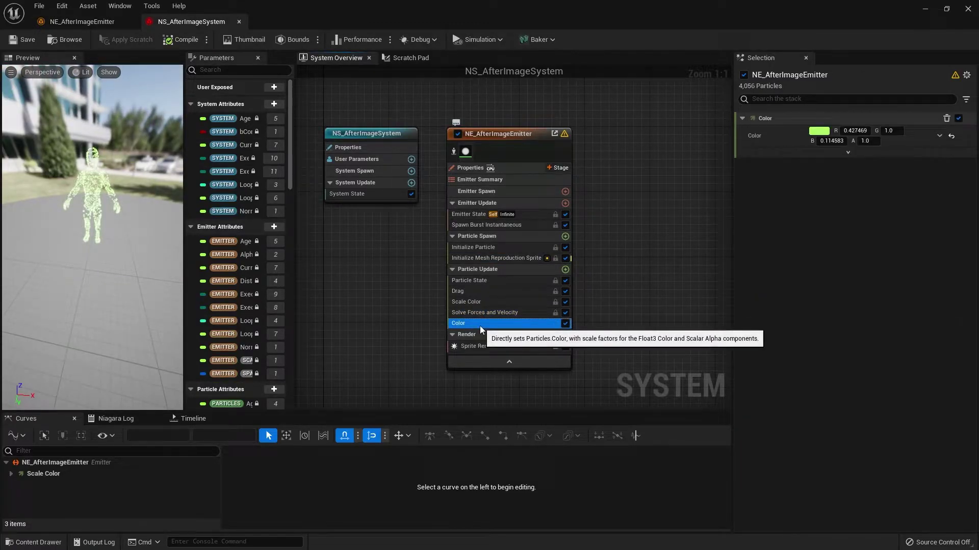
pyautogui.press('Delete')
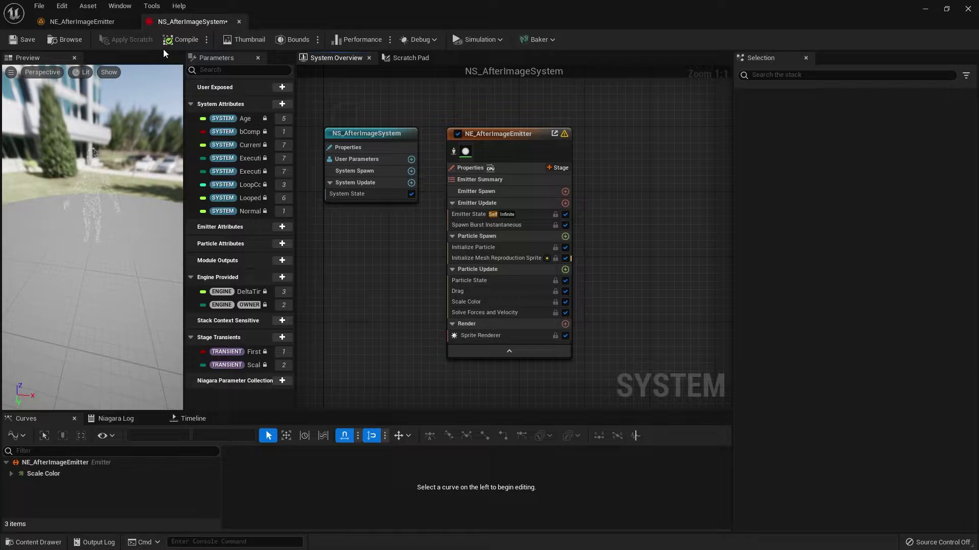
pyautogui.click(22, 40)
# Open BP_ThirdPersonCharacter from Content > ThirdPerson > Blueprints and show its Viewport.
pyautogui.click(927, 10)
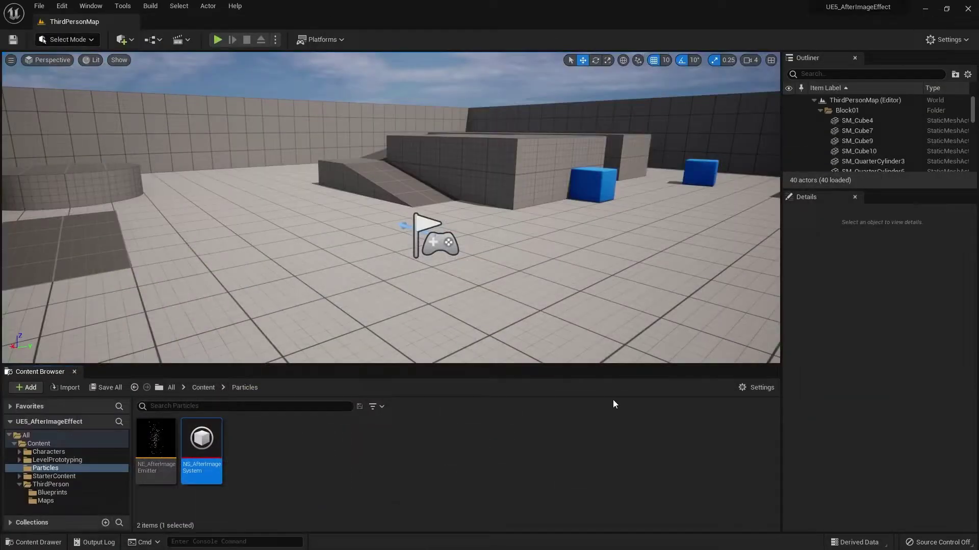
pyautogui.click(309, 445)
pyautogui.click(199, 389)
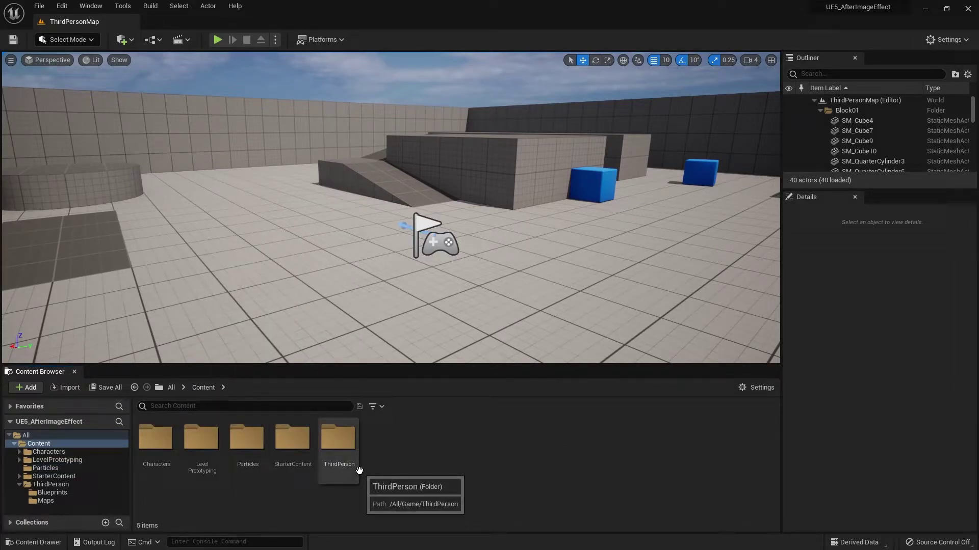
pyautogui.doubleClick(339, 440)
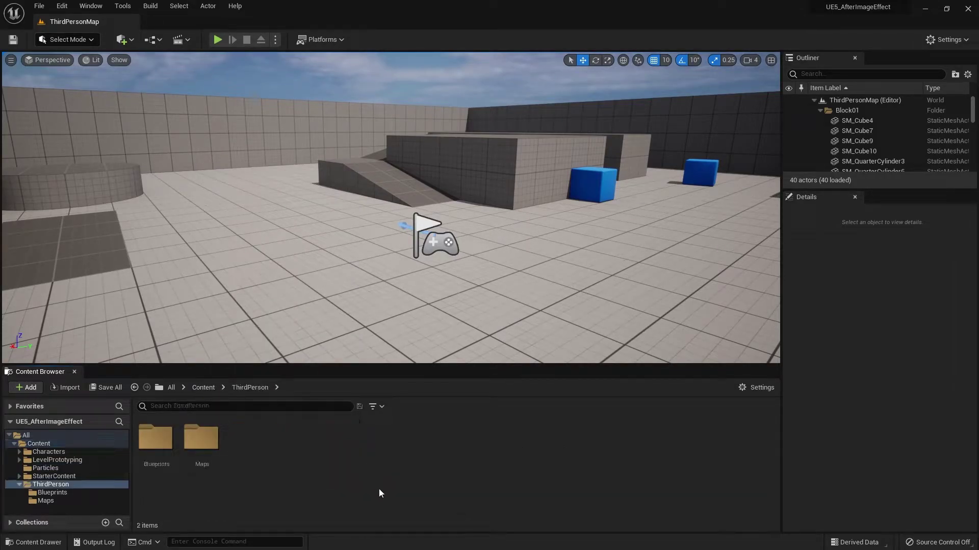
pyautogui.doubleClick(155, 438)
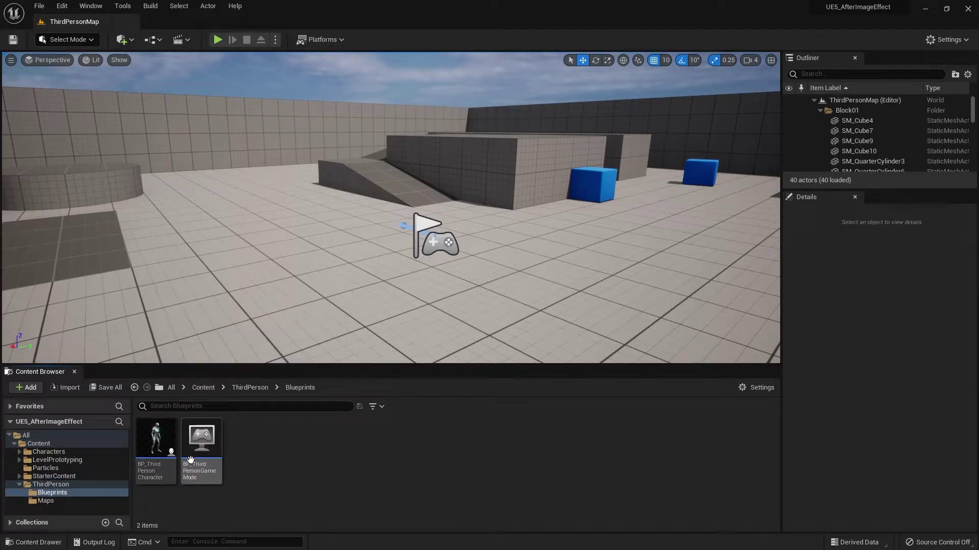
pyautogui.doubleClick(157, 438)
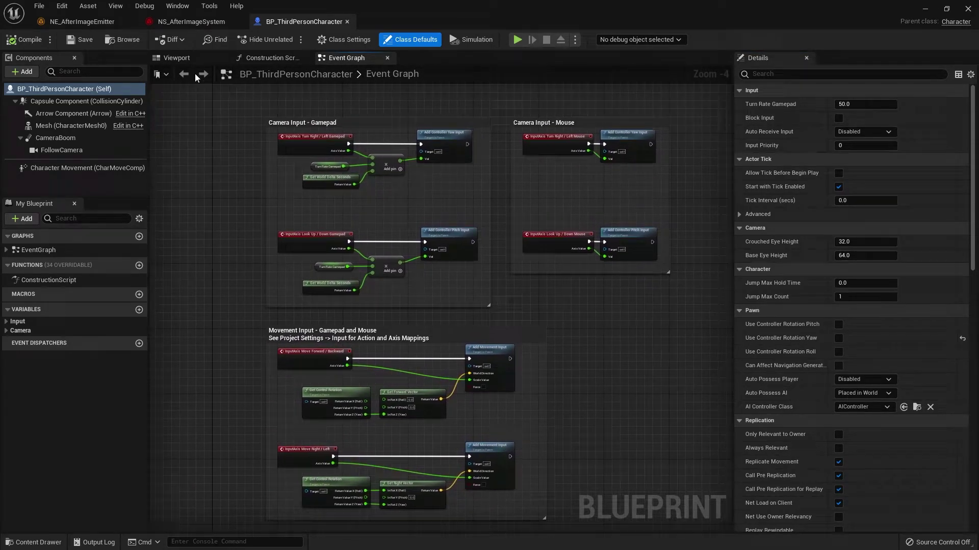
pyautogui.click(186, 57)
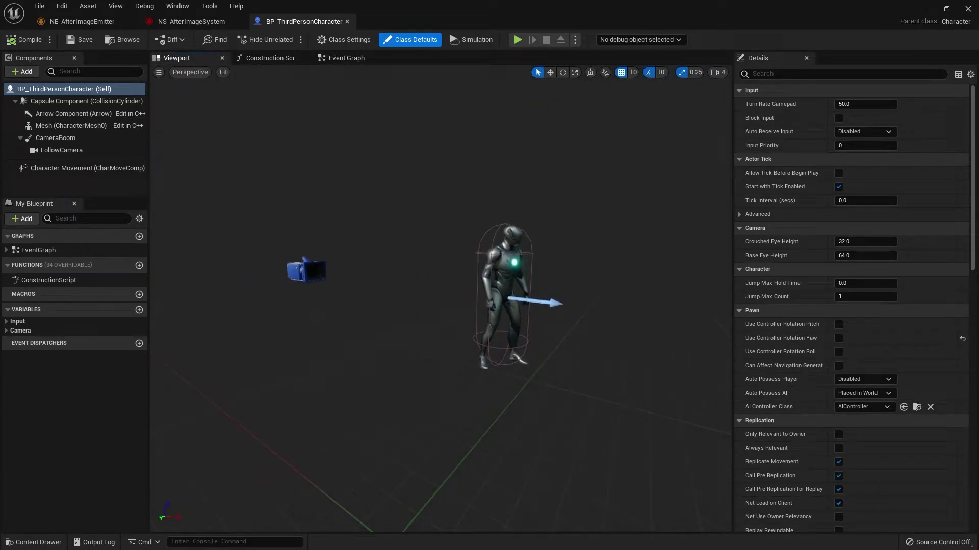
pyautogui.moveTo(392, 317)
pyautogui.mouseDown(button='right')
pyautogui.moveTo(428, 317)
pyautogui.moveTo(398, 315)
pyautogui.mouseUp(button='right')
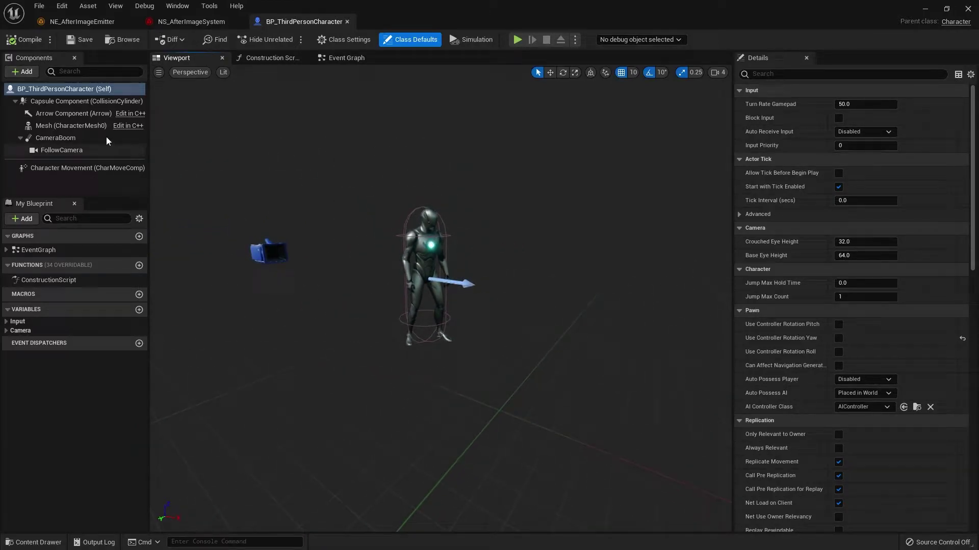
# Set the Mesh's Visibility Based Anim Tick Option to Always Tick Pose and Refresh Bones.
pyautogui.click(96, 127)
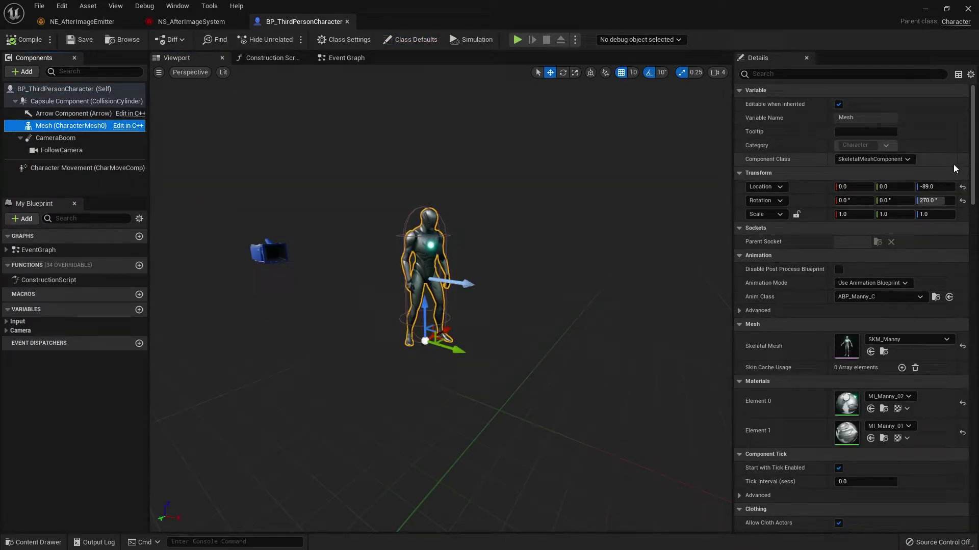
pyautogui.click(813, 74)
pyautogui.write('tick')
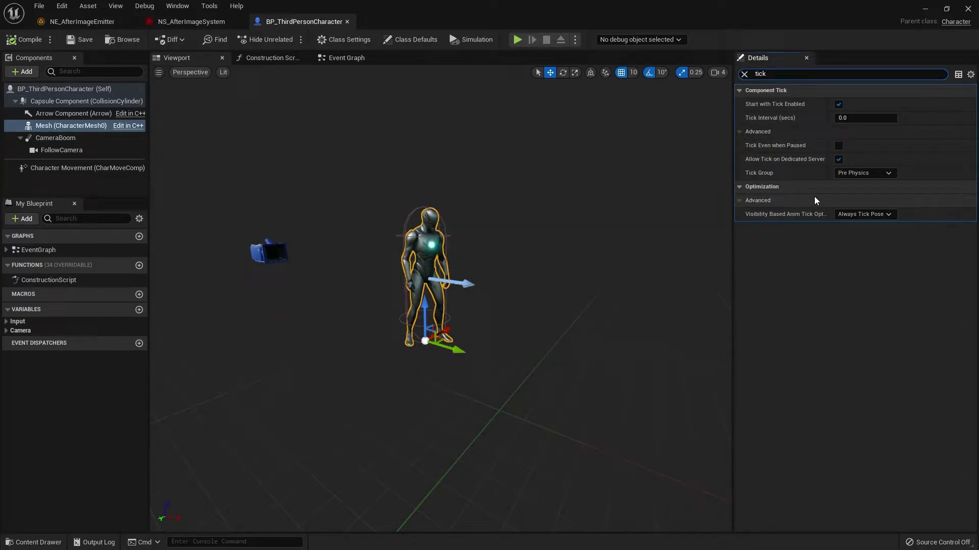
pyautogui.moveTo(774, 216)
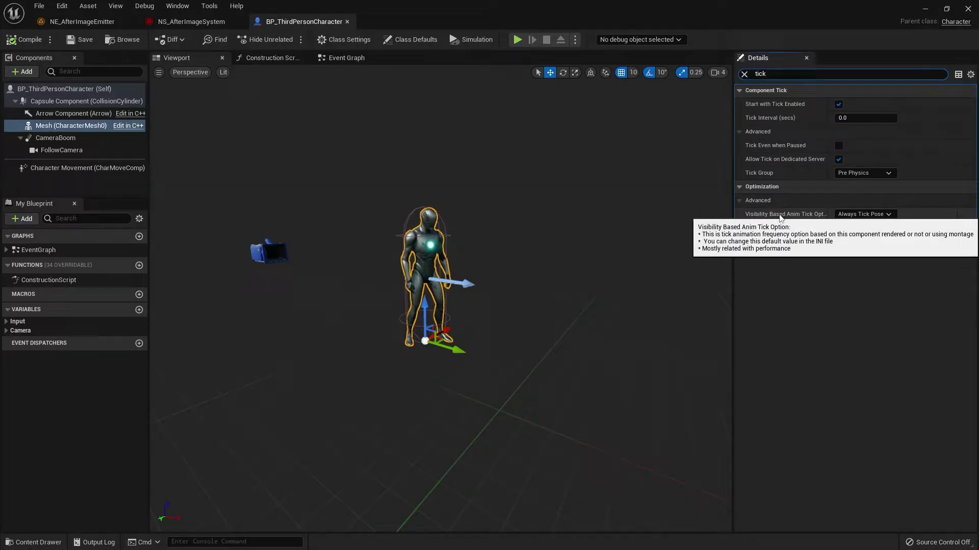
pyautogui.click(865, 214)
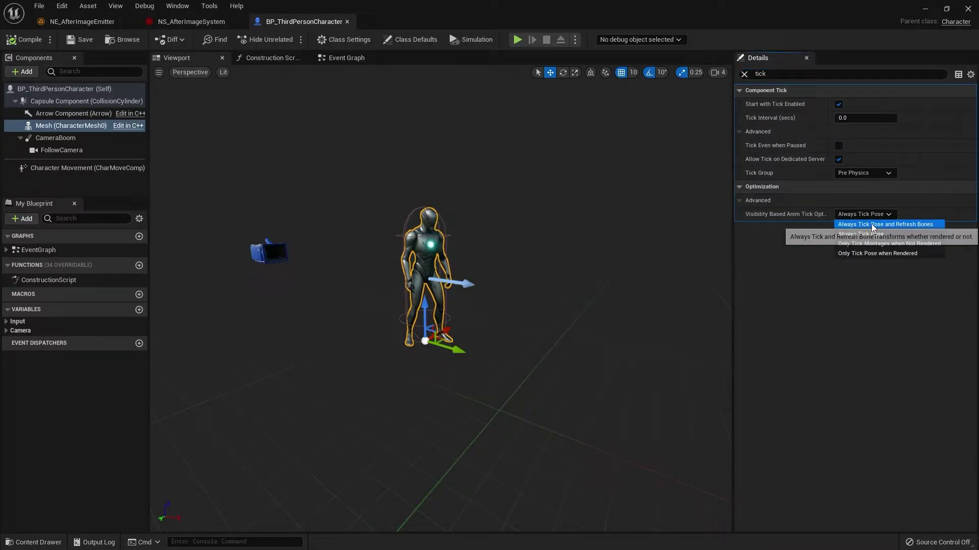
pyautogui.click(870, 224)
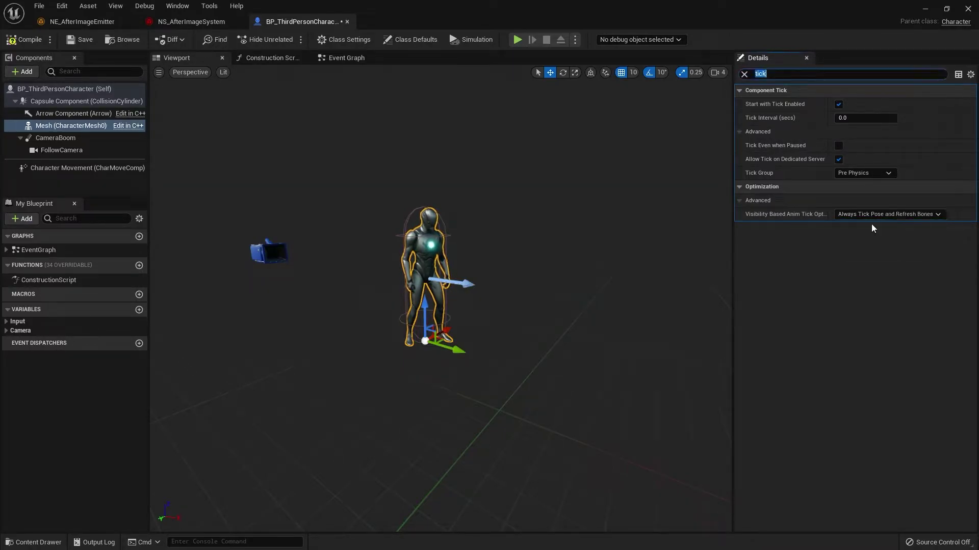
# Clear the Details filter, review the mesh's Optimization properties, and select the capsule component.
pyautogui.click(745, 74)
pyautogui.scroll(-15, 837, 484)
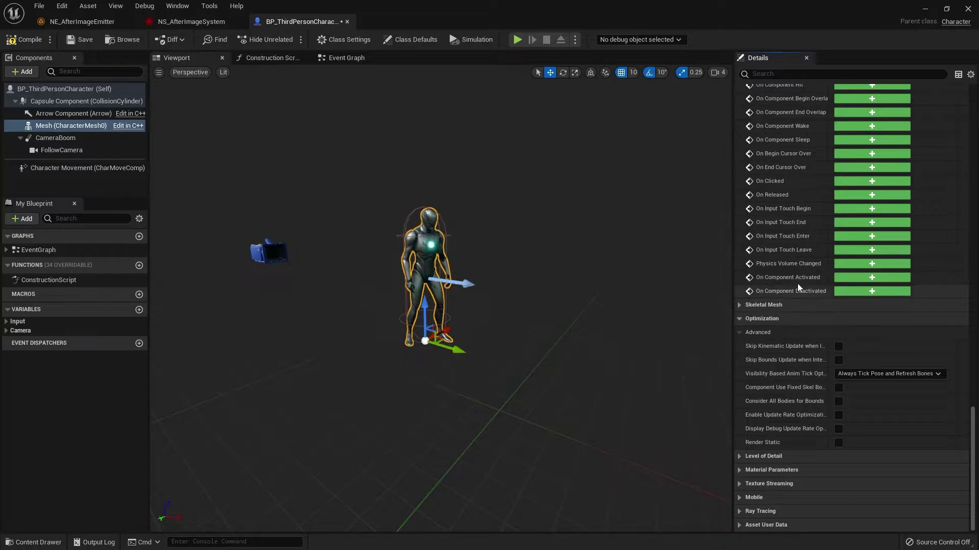
pyautogui.click(742, 318)
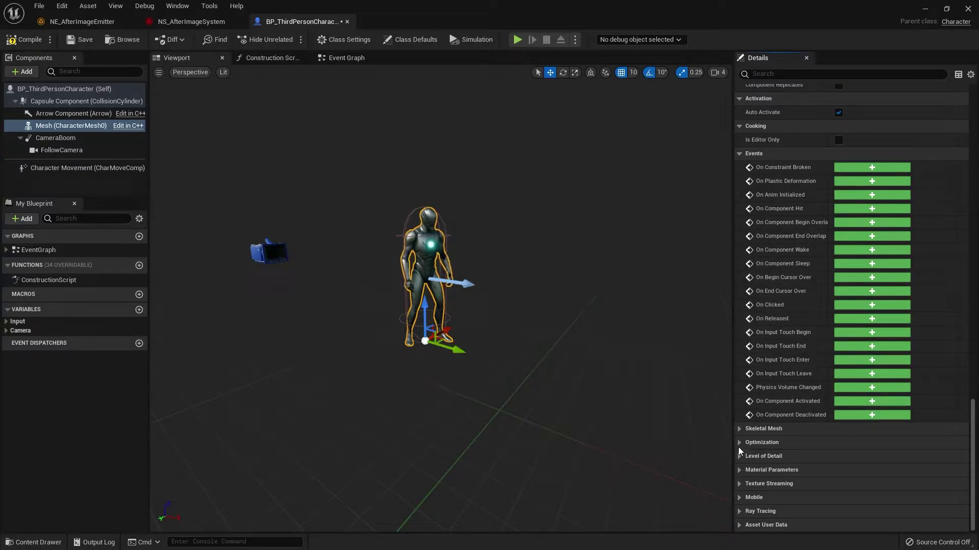
pyautogui.click(739, 444)
pyautogui.scroll(-5, 800, 449)
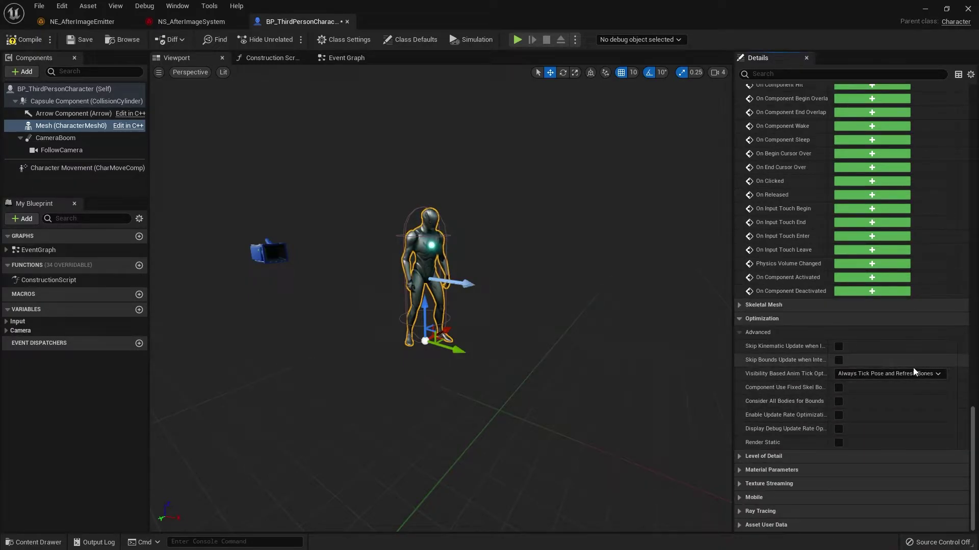
pyautogui.moveTo(975, 450); pyautogui.dragTo(975, 128)
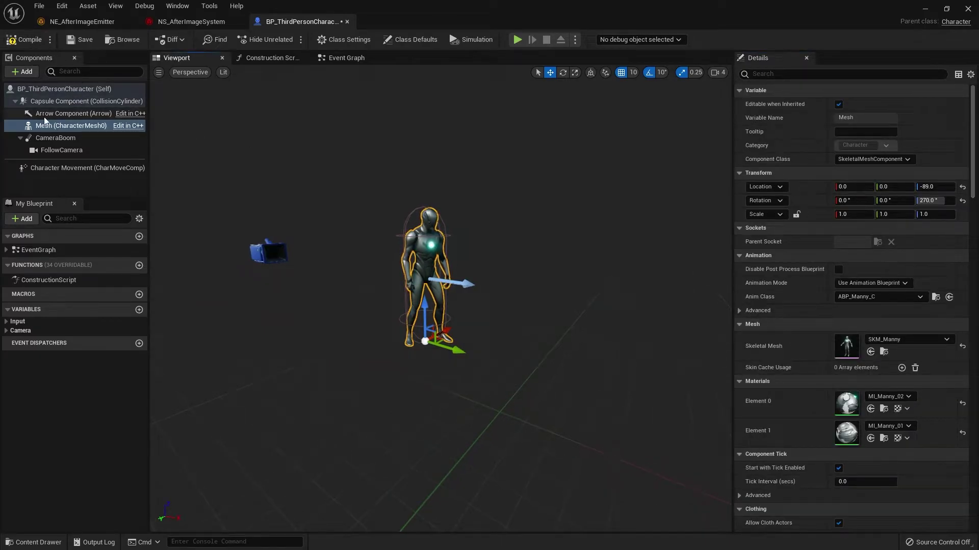
pyautogui.click(30, 87)
pyautogui.click(42, 104)
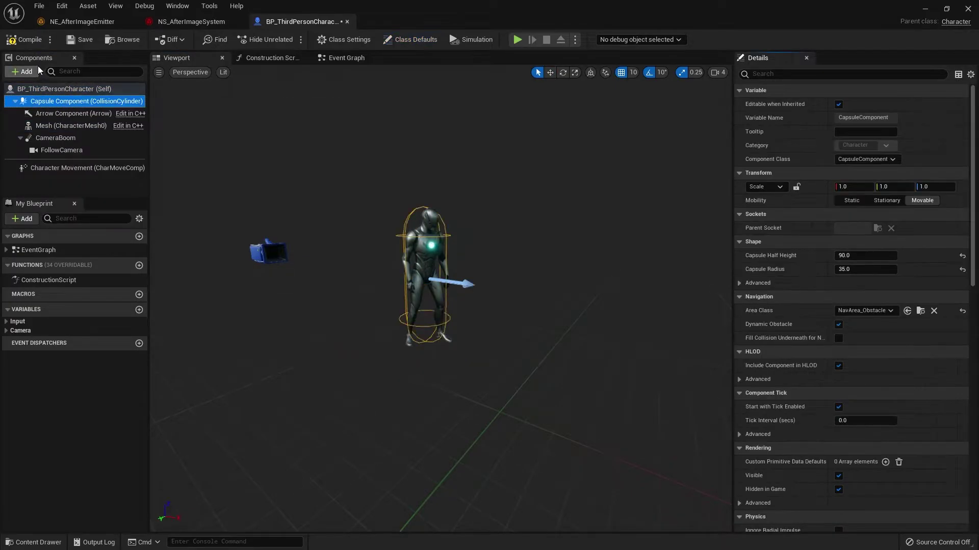
# Add a Niagara Particle System component to BP_ThirdPersonCharacter.
pyautogui.click(32, 71)
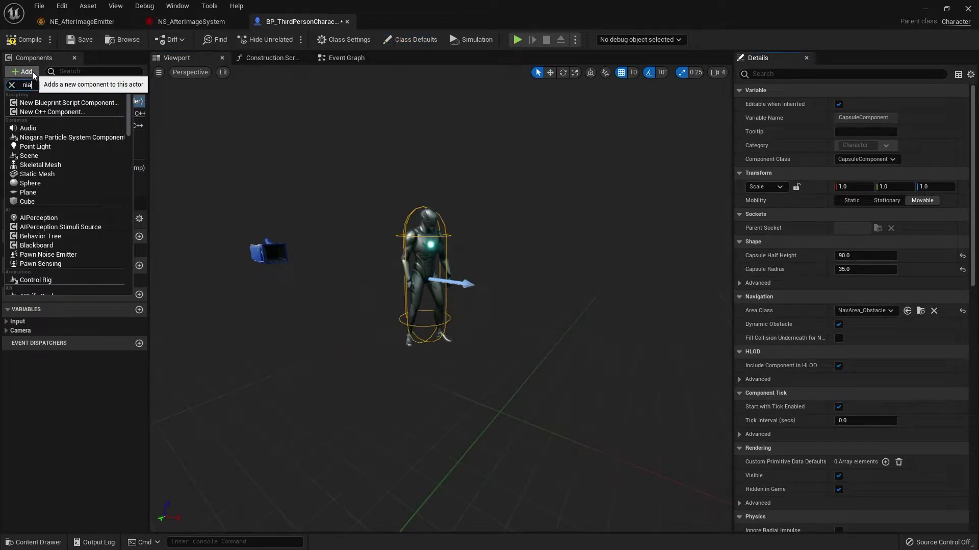
pyautogui.write('nia')
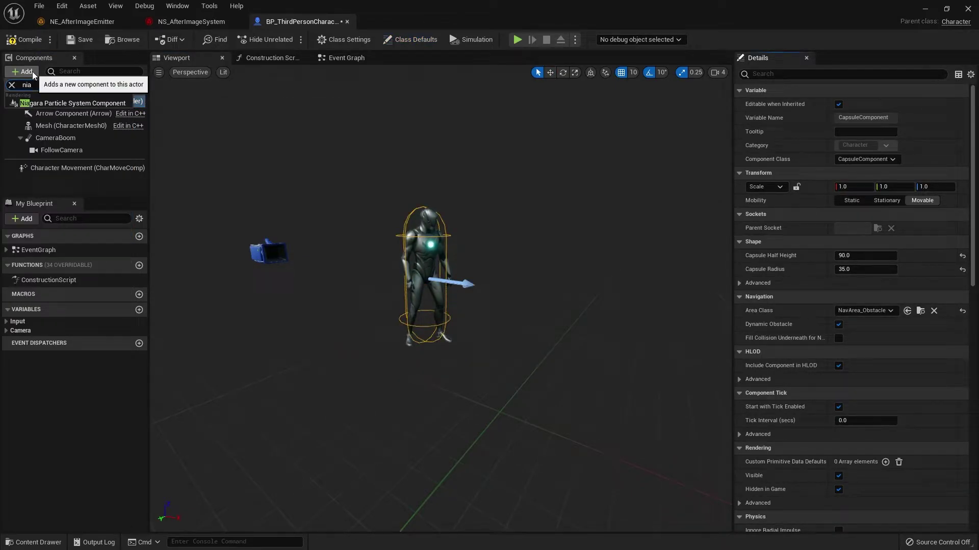
pyautogui.click(77, 104)
pyautogui.press('Return')
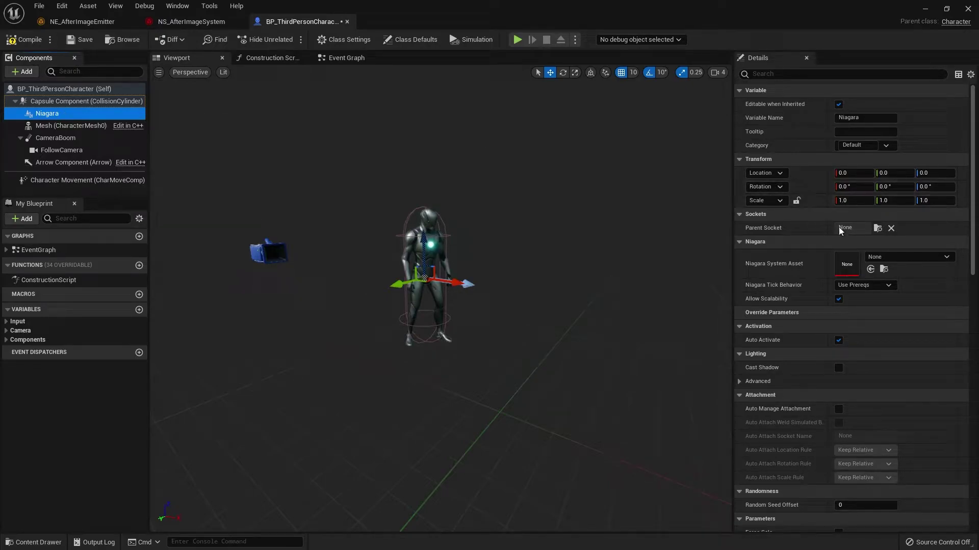
# Assign NS_AfterImageSystem as the component's Niagara system, then compile and save the blueprint.
pyautogui.click(884, 257)
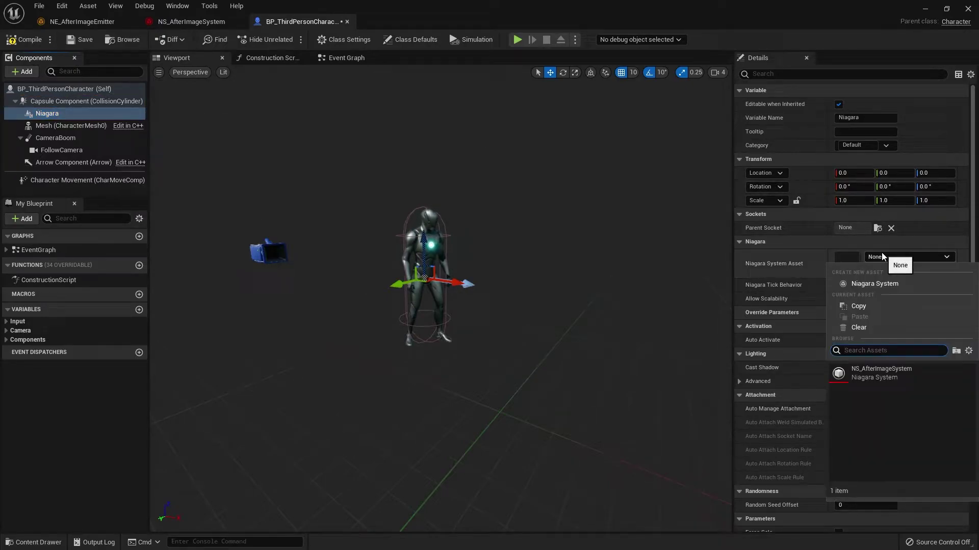
pyautogui.click(887, 376)
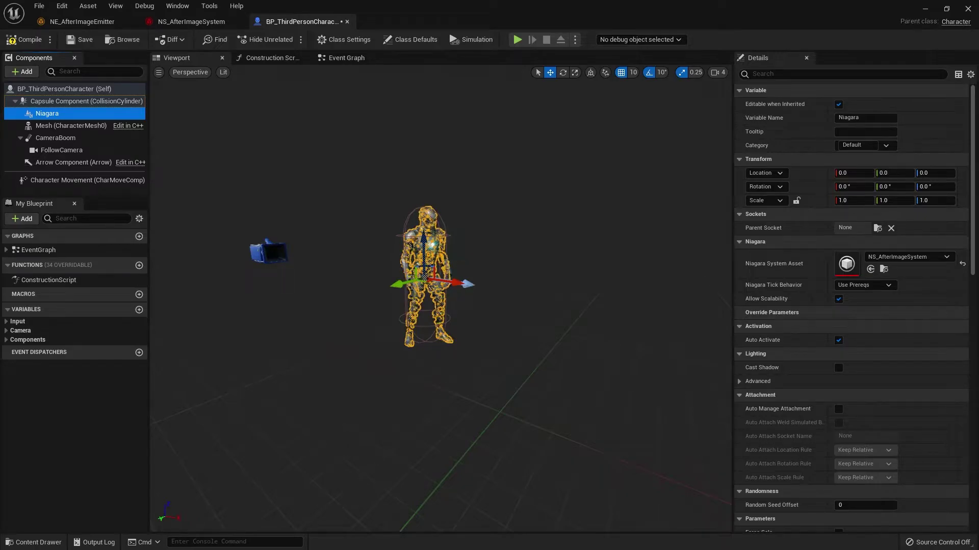
pyautogui.moveTo(441, 299); pyautogui.dragTo(364, 295, button='right')
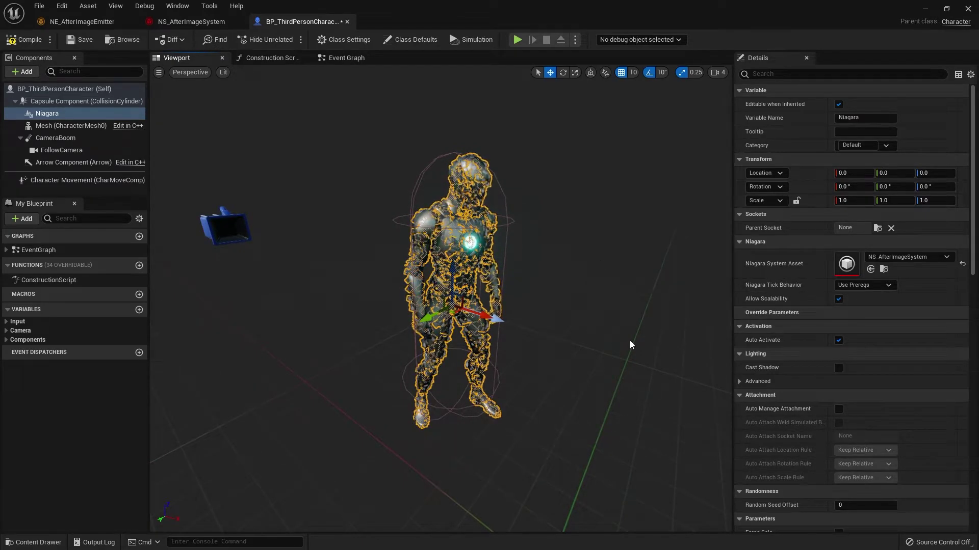
pyautogui.click(37, 40)
pyautogui.click(80, 45)
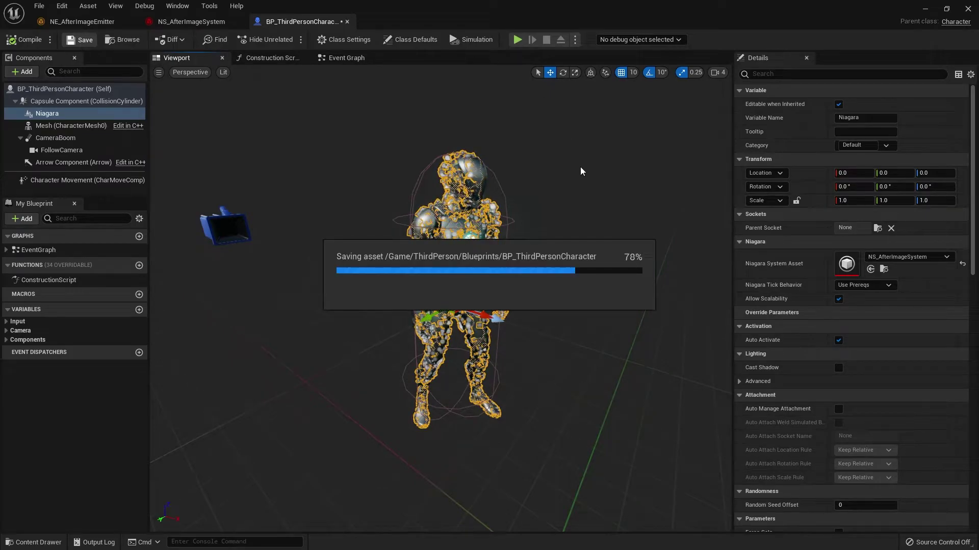
# Return to the level and start a Play-In-Editor session.
pyautogui.click(929, 11)
pyautogui.click(655, 282)
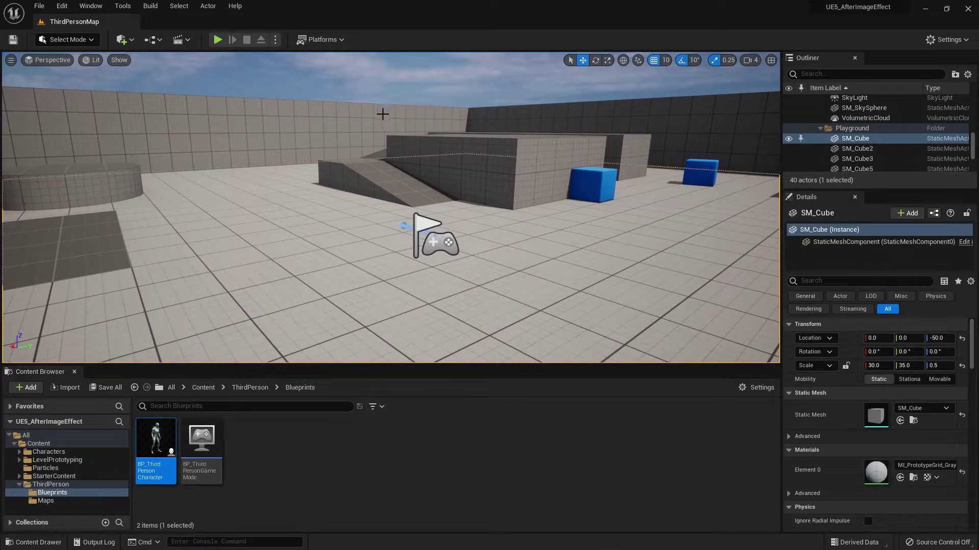
pyautogui.click(216, 40)
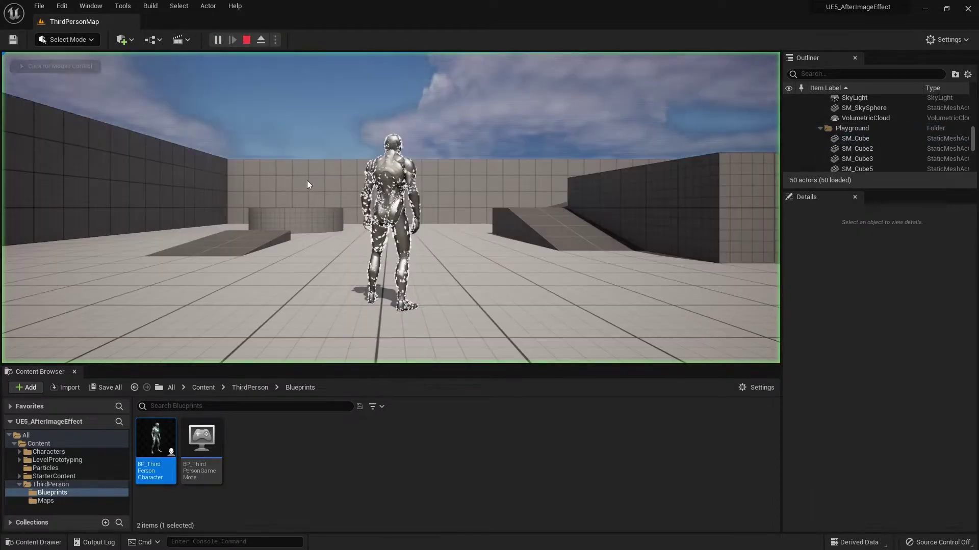
# Run the character around with WASD to watch the white afterimages, then stop play.
pyautogui.press('w')
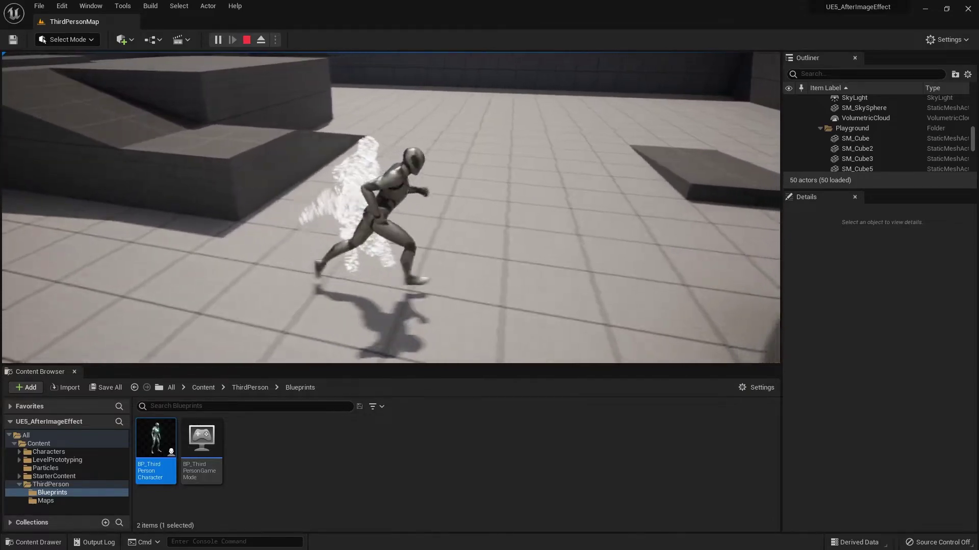
pyautogui.press('d')
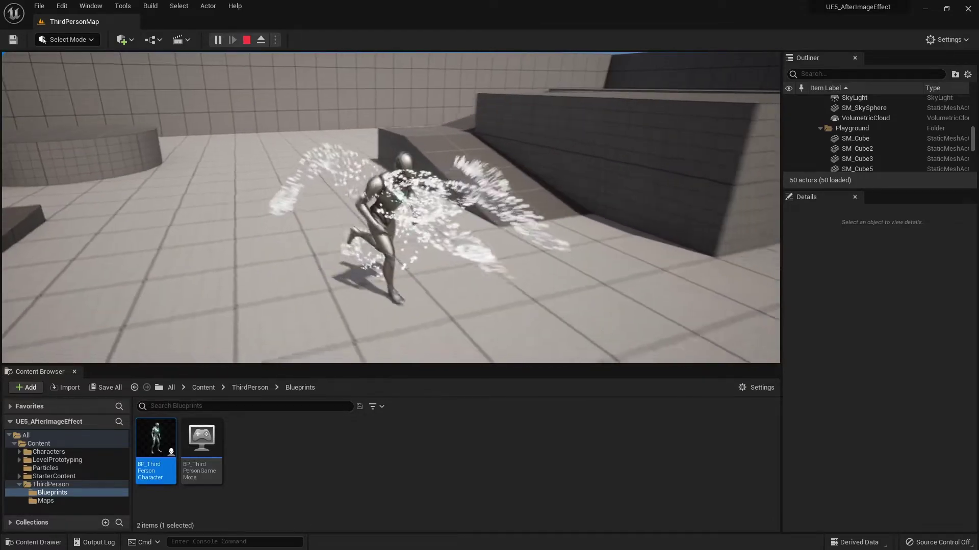
pyautogui.press('e')
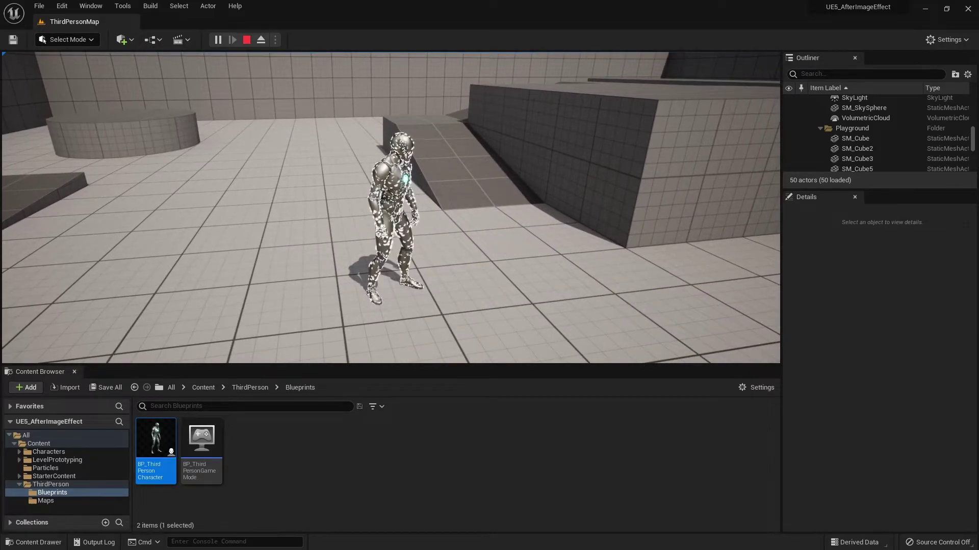
pyautogui.press('a')
pyautogui.press('e')
pyautogui.press('w')
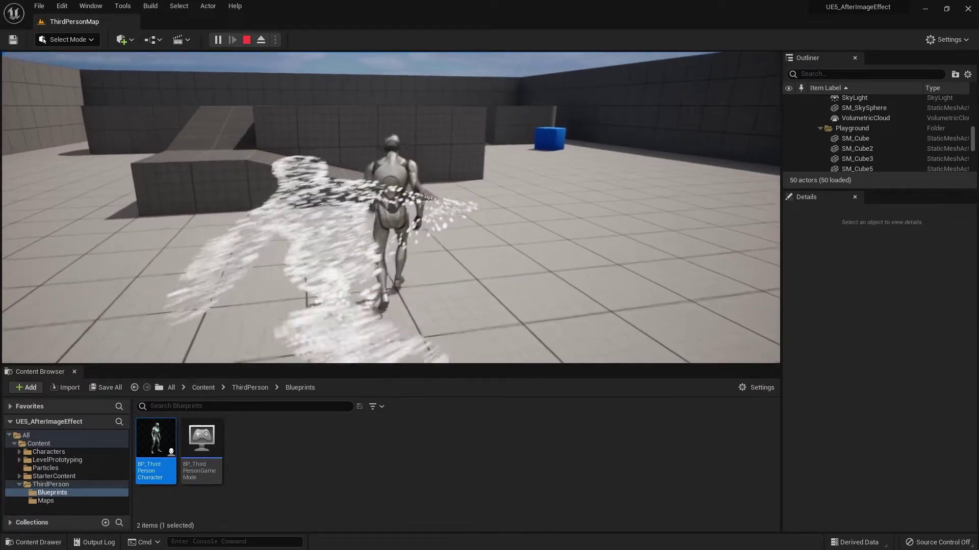
pyautogui.press('e')
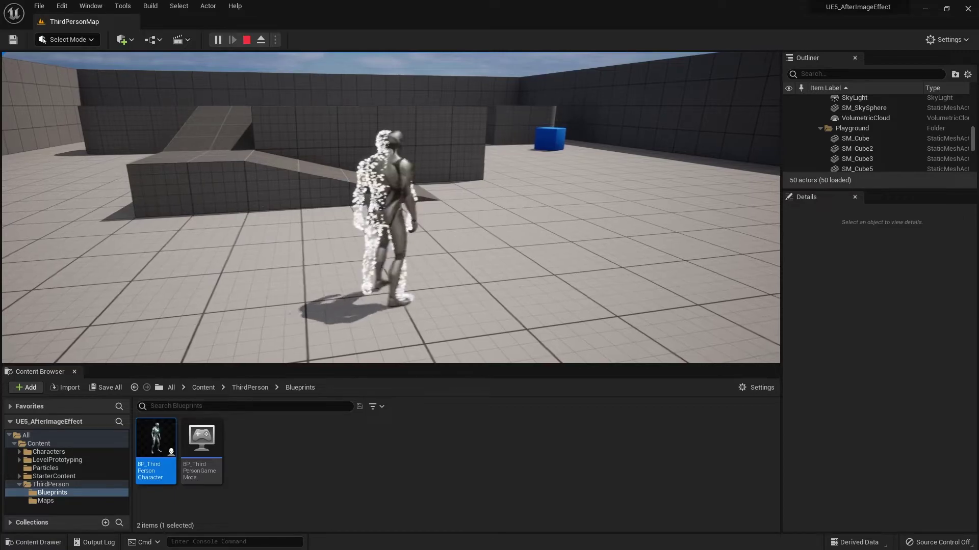
pyautogui.press('d')
pyautogui.press('a')
pyautogui.press('e')
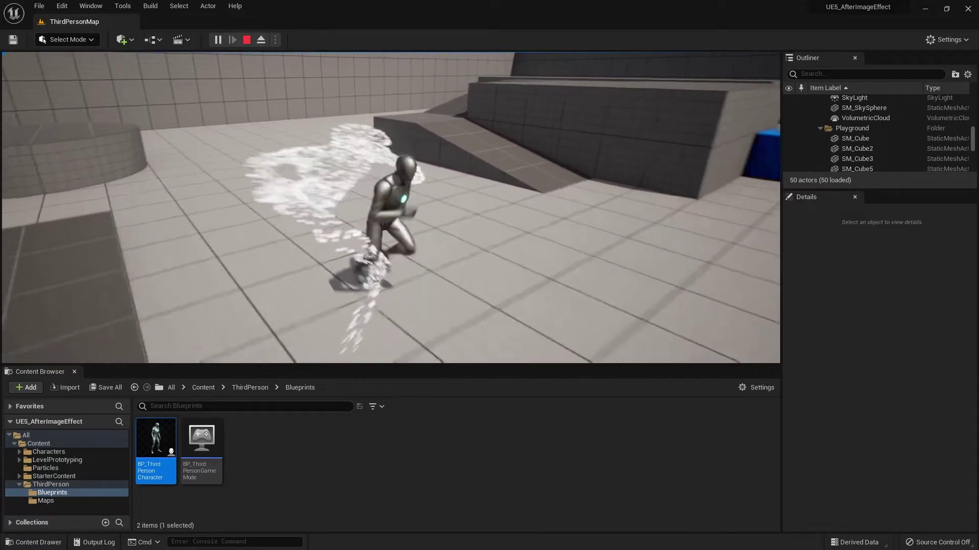
pyautogui.press('w')
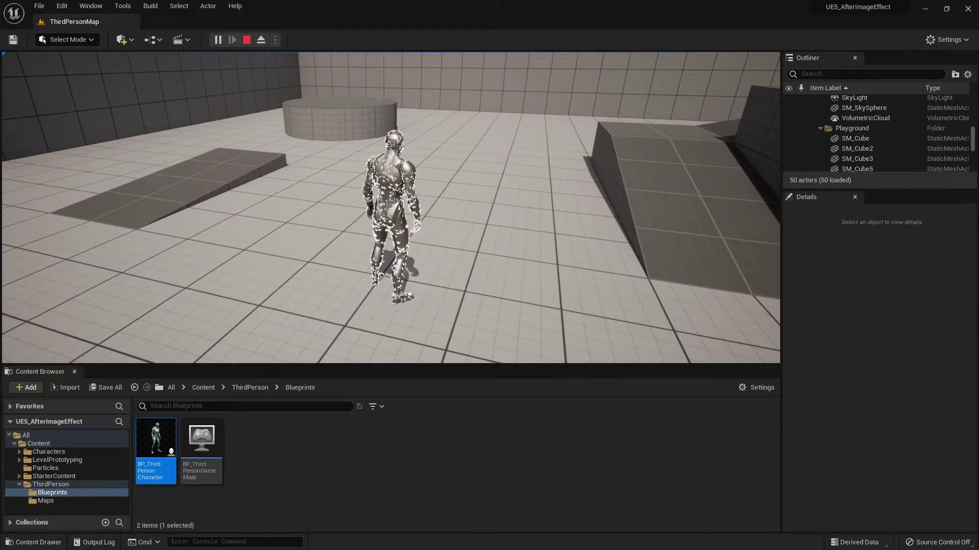
pyautogui.press('Escape')
pyautogui.click(419, 209)
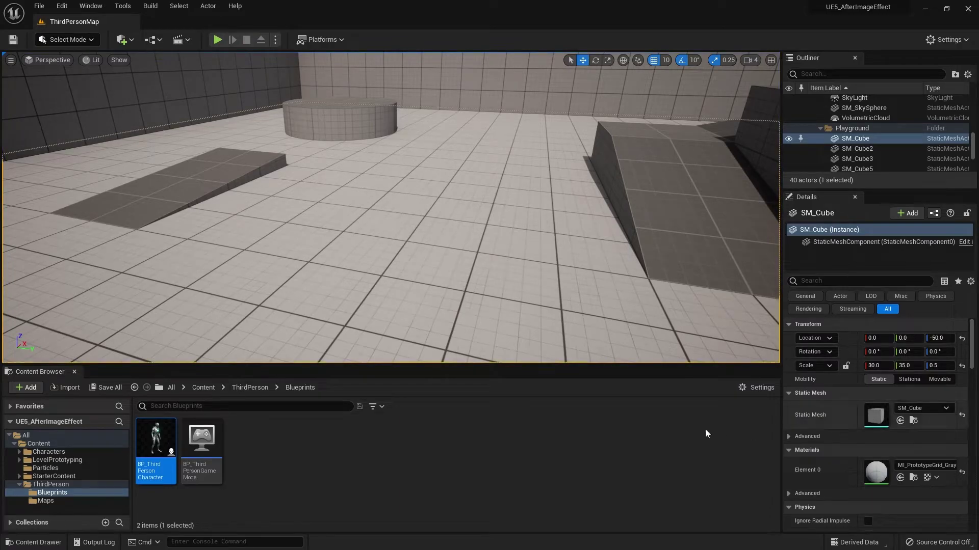
# Open NE_AfterImageEmitter from the Content > Particles folder.
pyautogui.click(480, 471)
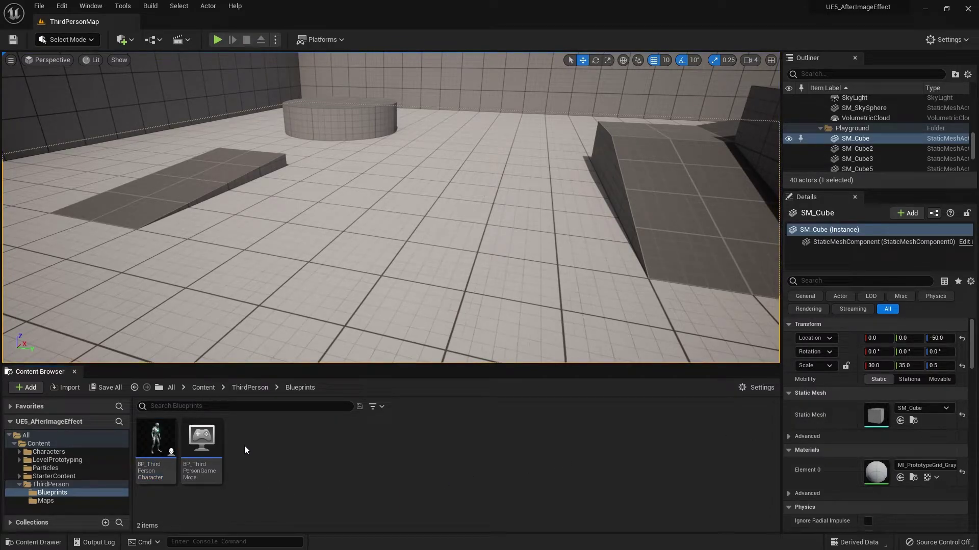
pyautogui.click(203, 388)
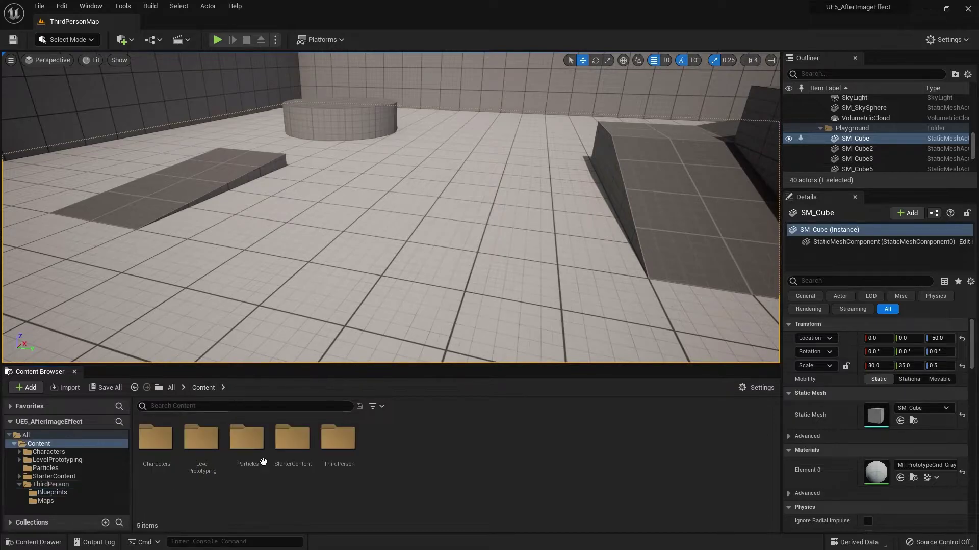
pyautogui.doubleClick(247, 438)
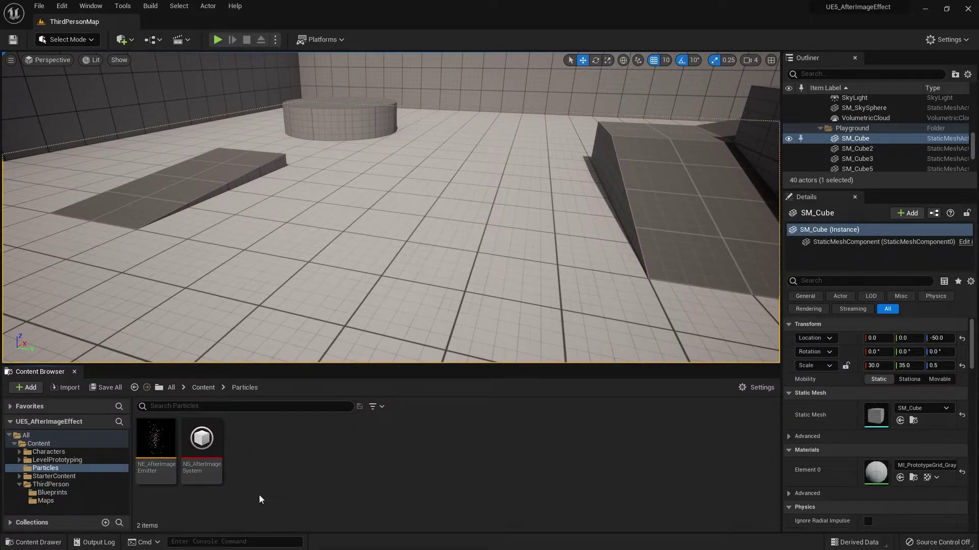
pyautogui.click(155, 443)
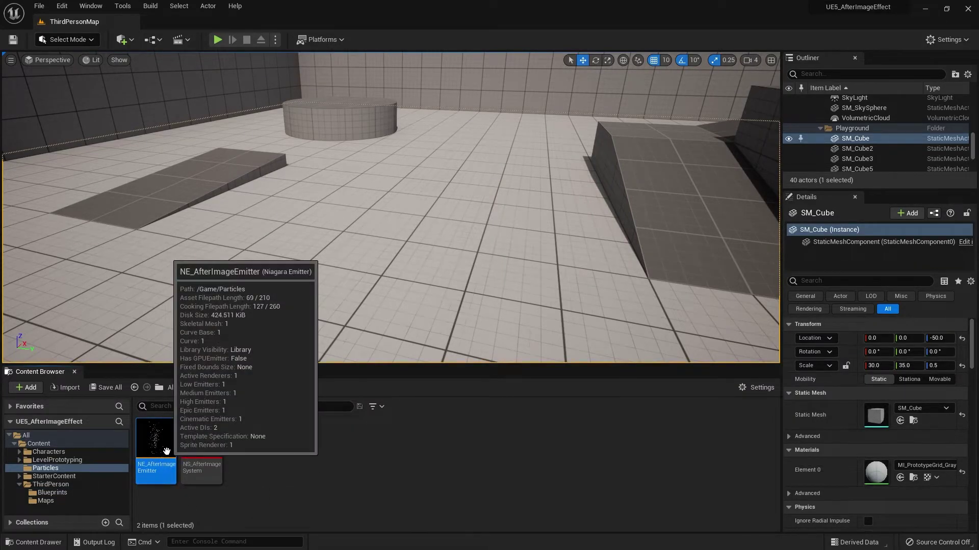
pyautogui.doubleClick(166, 451)
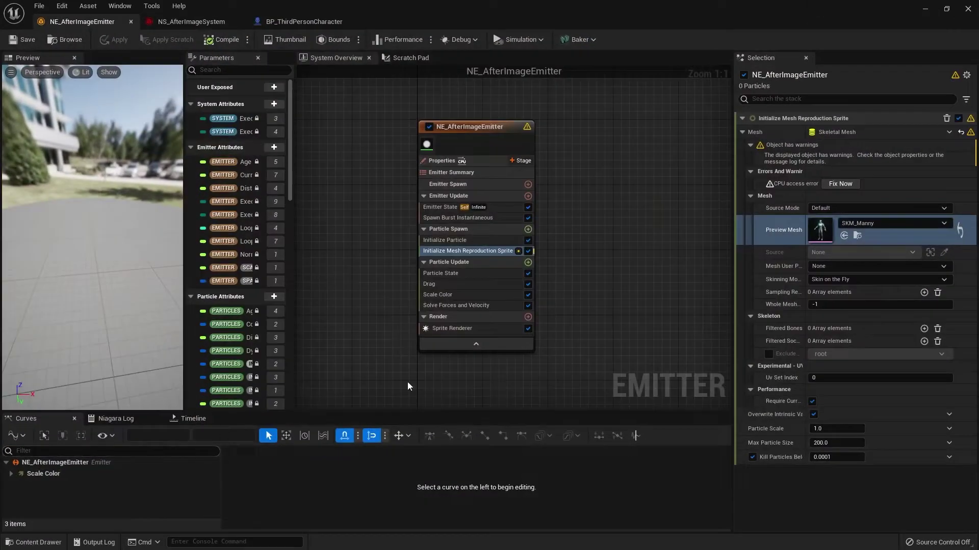
# Set Solve Forces and Velocity's Velocity input to Vector from Float, then apply and save.
pyautogui.click(423, 306)
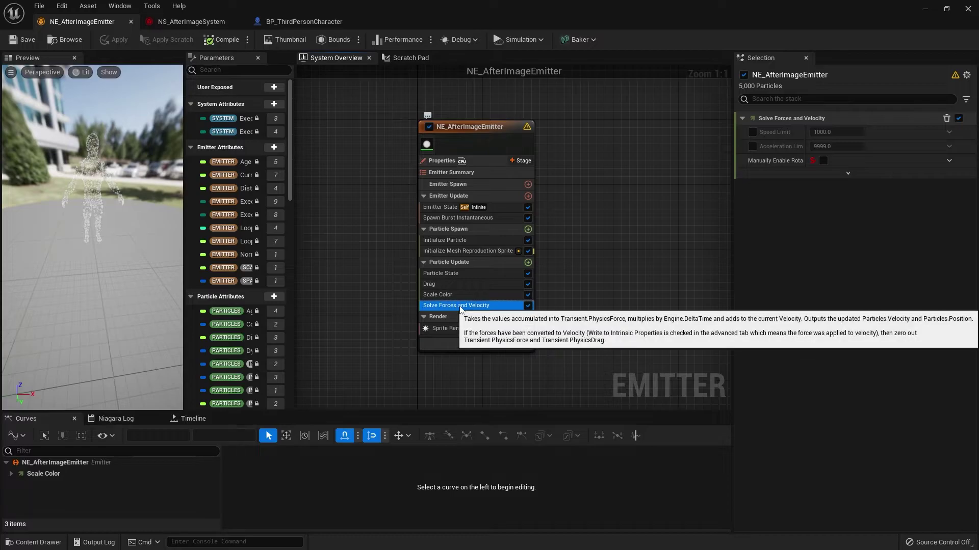
pyautogui.click(850, 175)
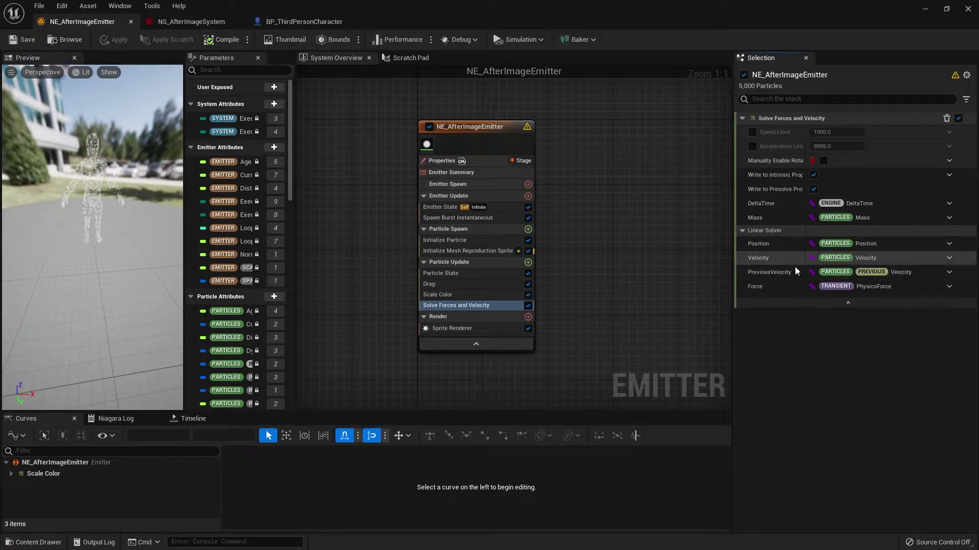
pyautogui.click(783, 253)
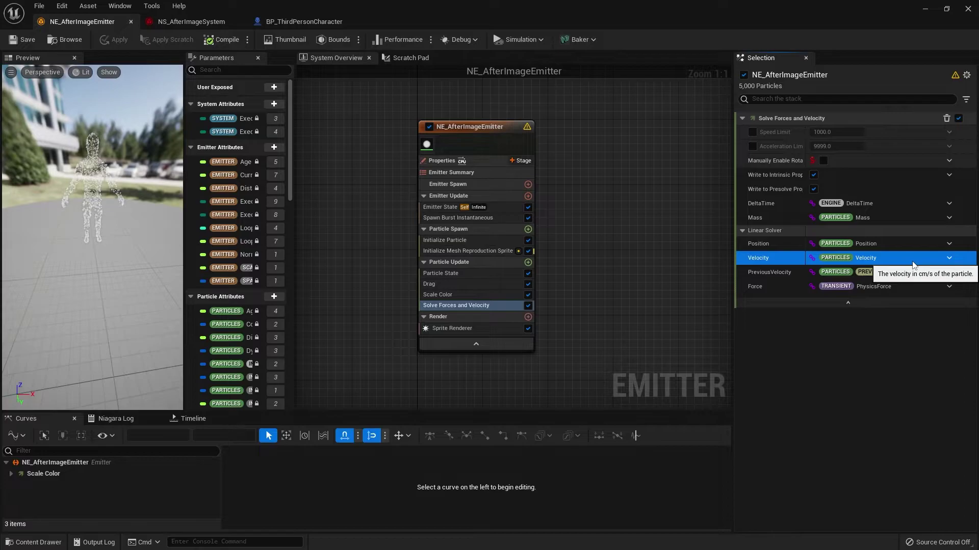
pyautogui.click(949, 258)
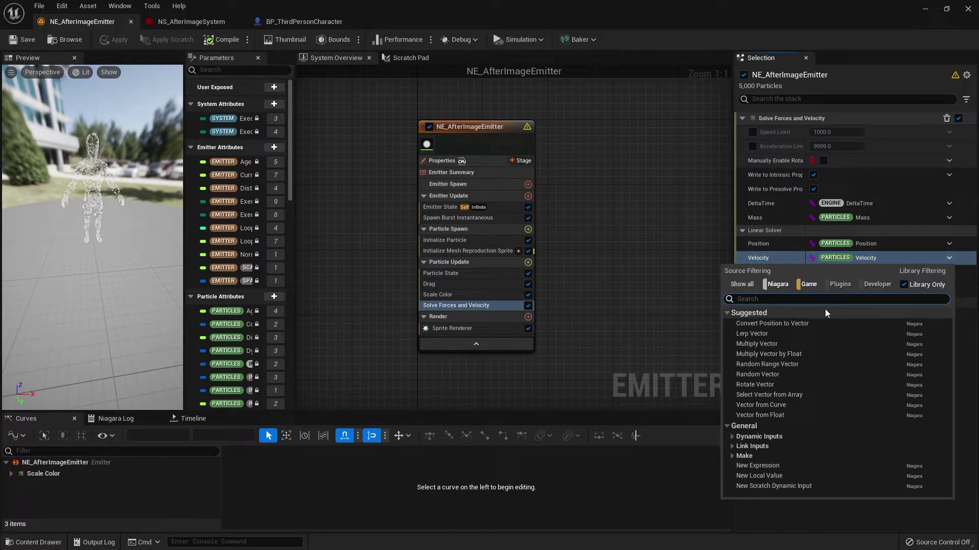
pyautogui.write('float')
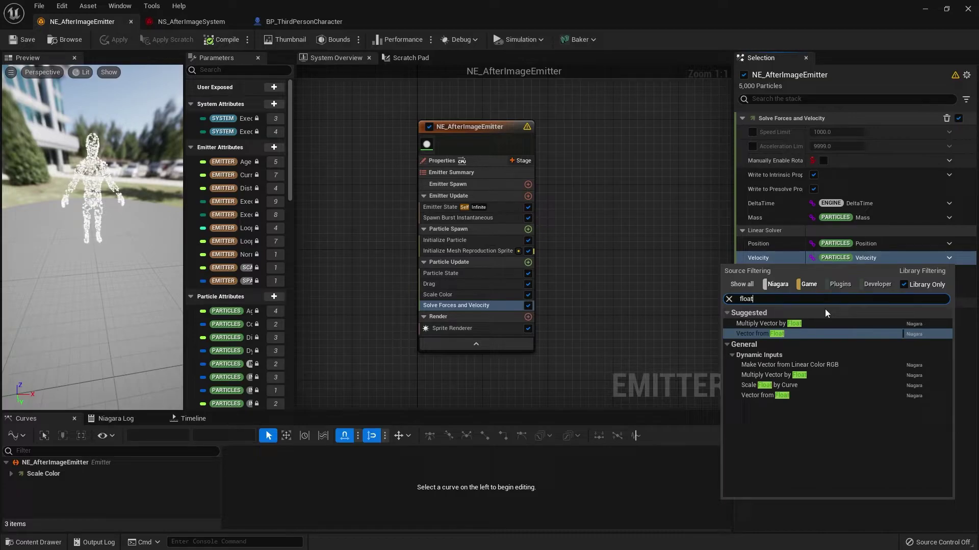
pyautogui.click(766, 337)
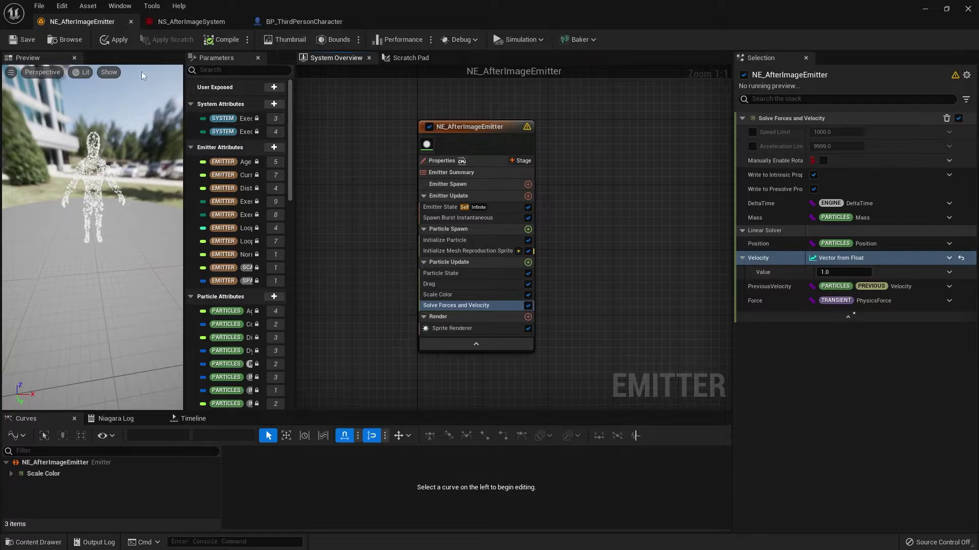
pyautogui.click(114, 39)
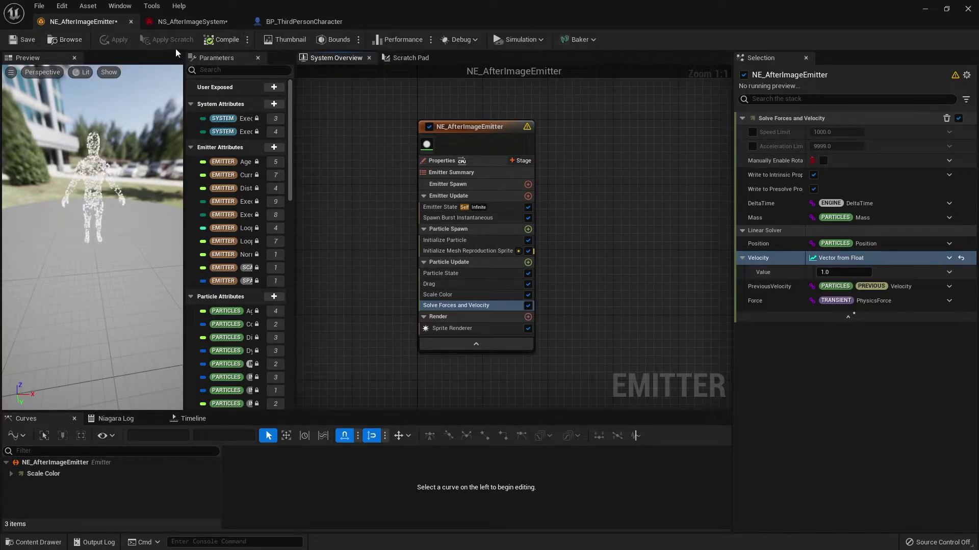
pyautogui.click(26, 37)
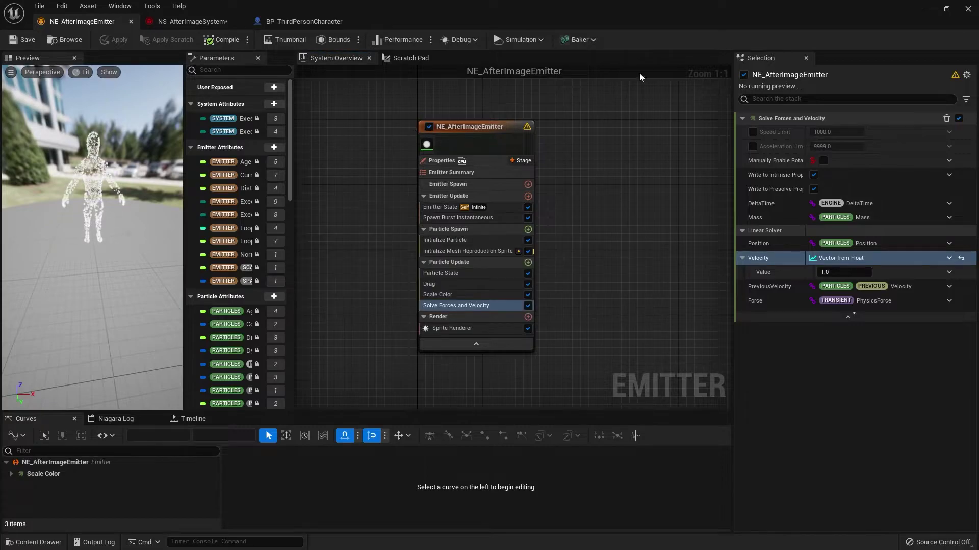
# Play-test the level, running the character with WASD to see sparse afterimages, then stop.
pyautogui.click(925, 8)
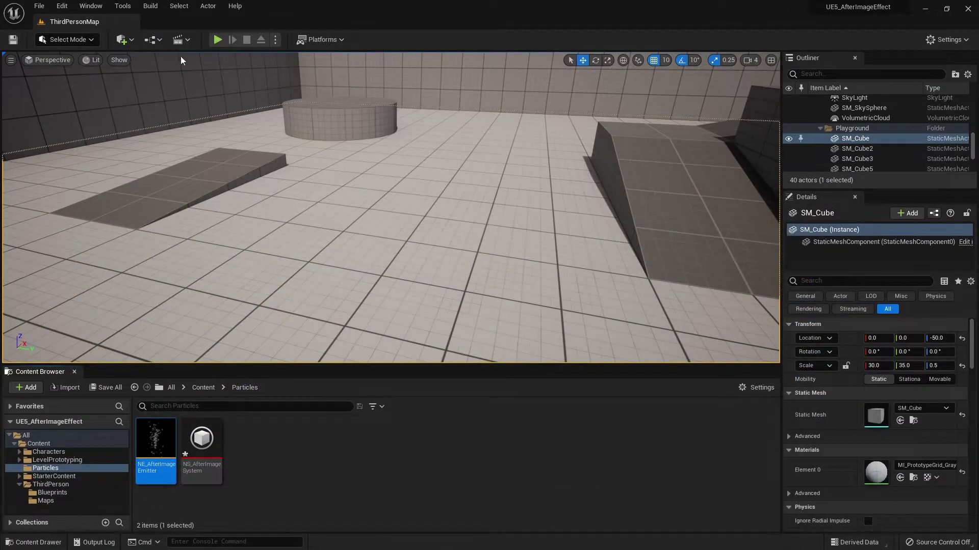
pyautogui.click(218, 40)
pyautogui.press('w')
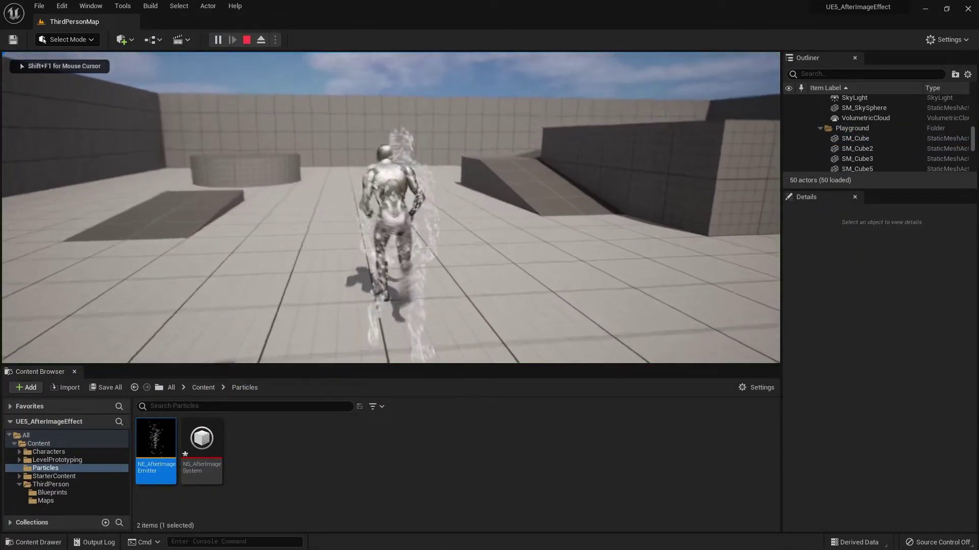
pyautogui.press('a')
pyautogui.press('w')
pyautogui.press('d')
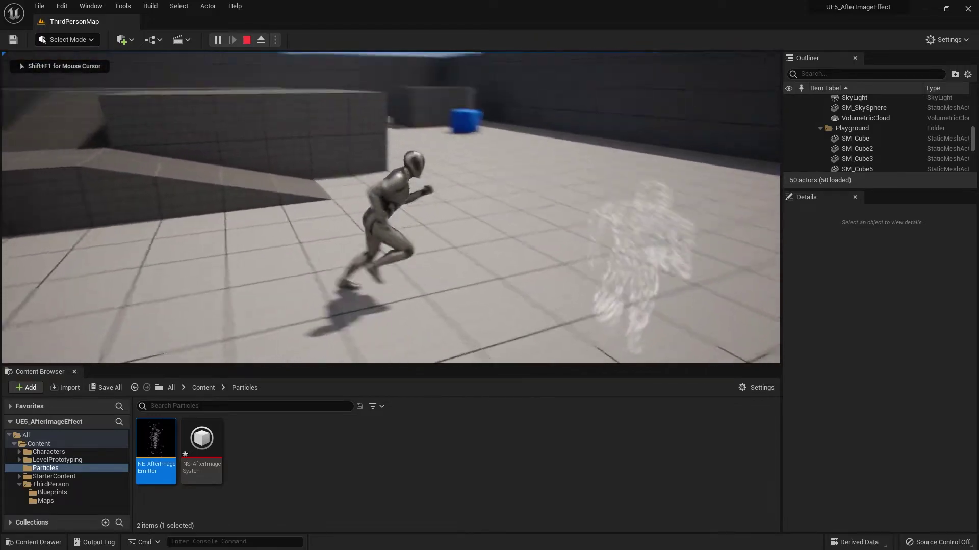
pyautogui.press('s')
pyautogui.press('a')
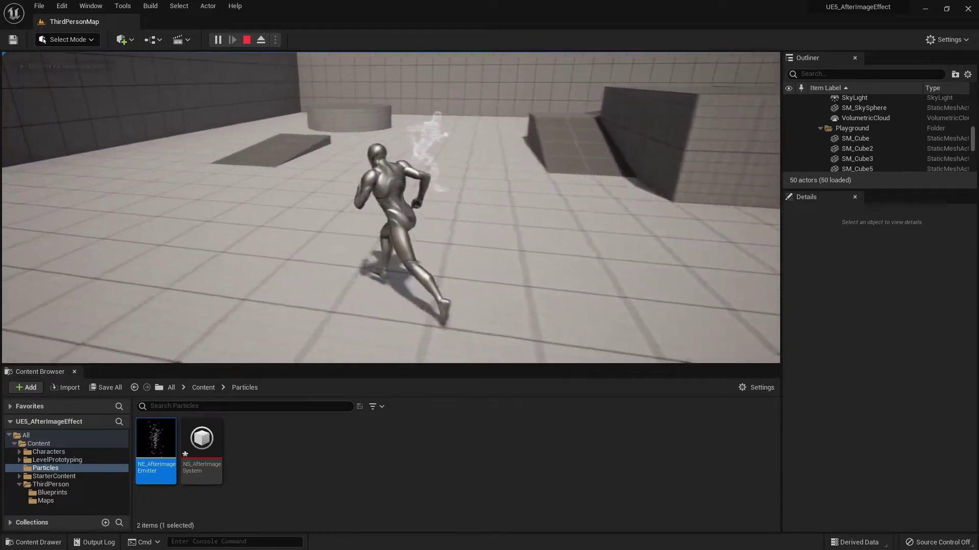
pyautogui.press('w')
pyautogui.press('d')
pyautogui.press('w')
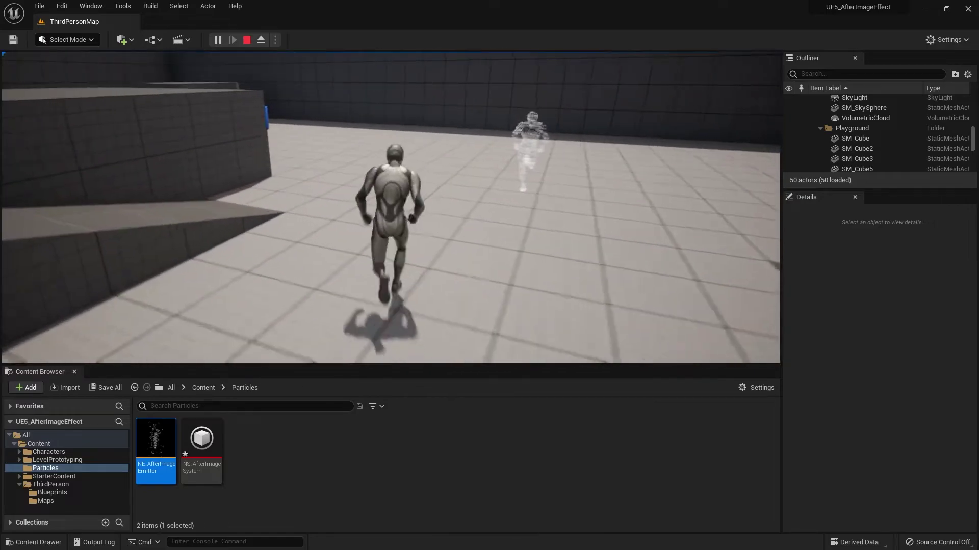
pyautogui.press('d')
pyautogui.press('s')
pyautogui.press('a')
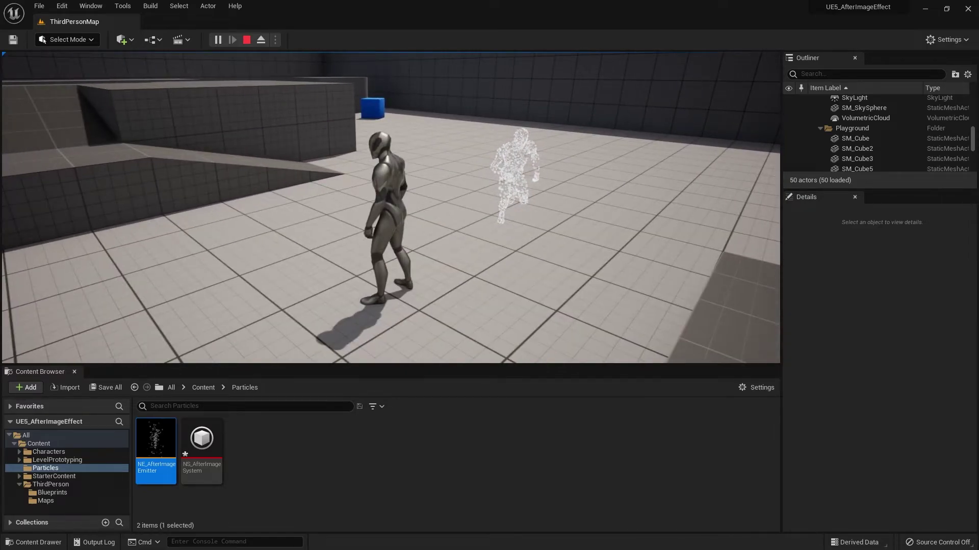
pyautogui.press('Escape')
pyautogui.click(559, 447)
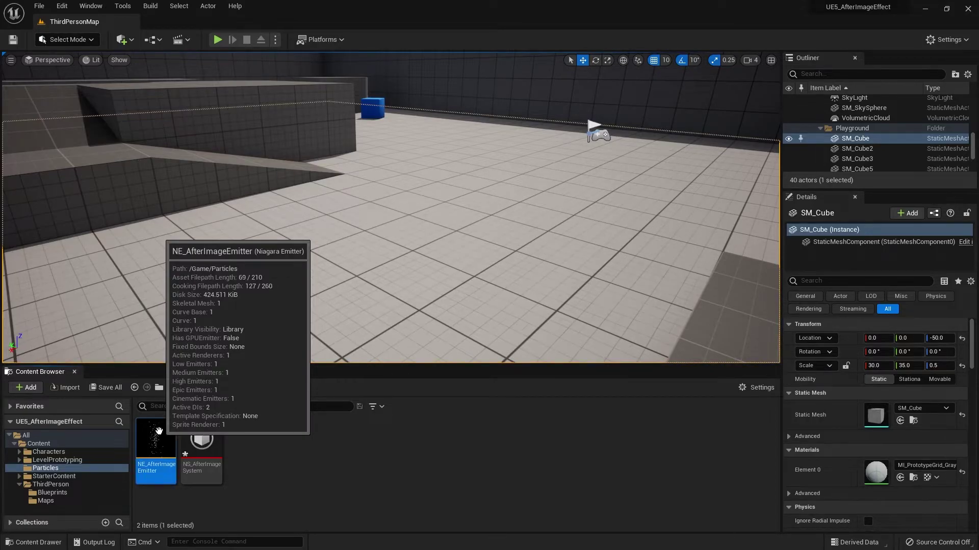
# Set NE_AfterImageEmitter's Emitter State loop duration to 0.2 and save the emitter.
pyautogui.doubleClick(159, 431)
pyautogui.click(597, 304)
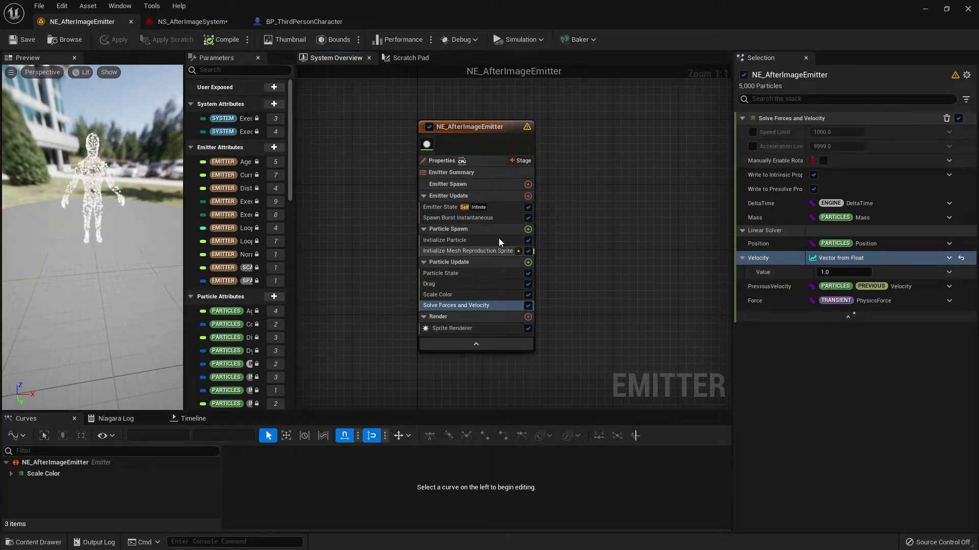
pyautogui.click(472, 216)
pyautogui.click(453, 207)
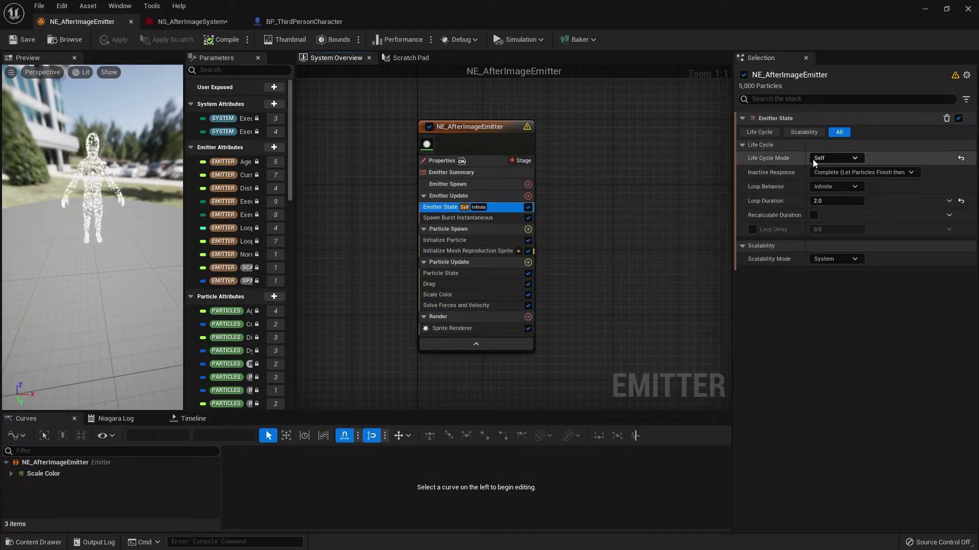
pyautogui.click(827, 202)
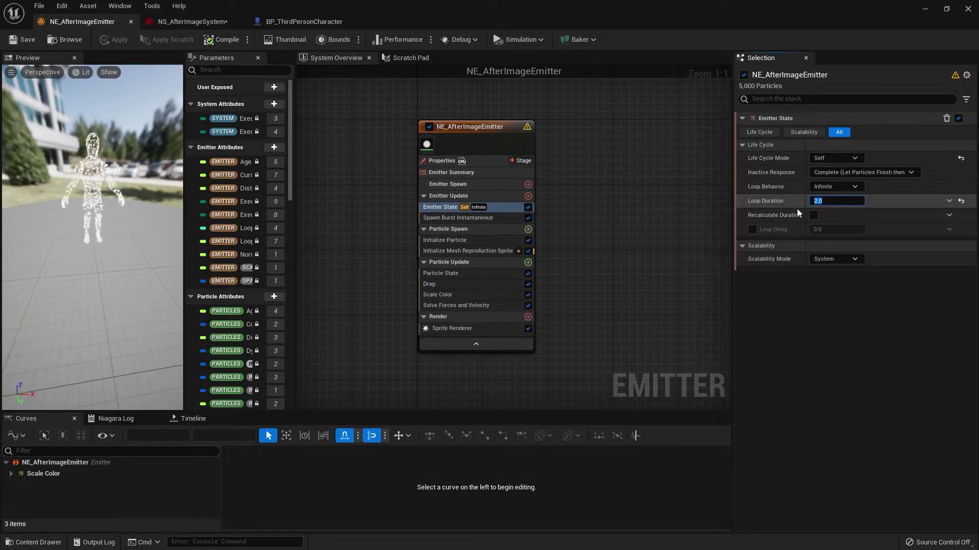
pyautogui.press('Return')
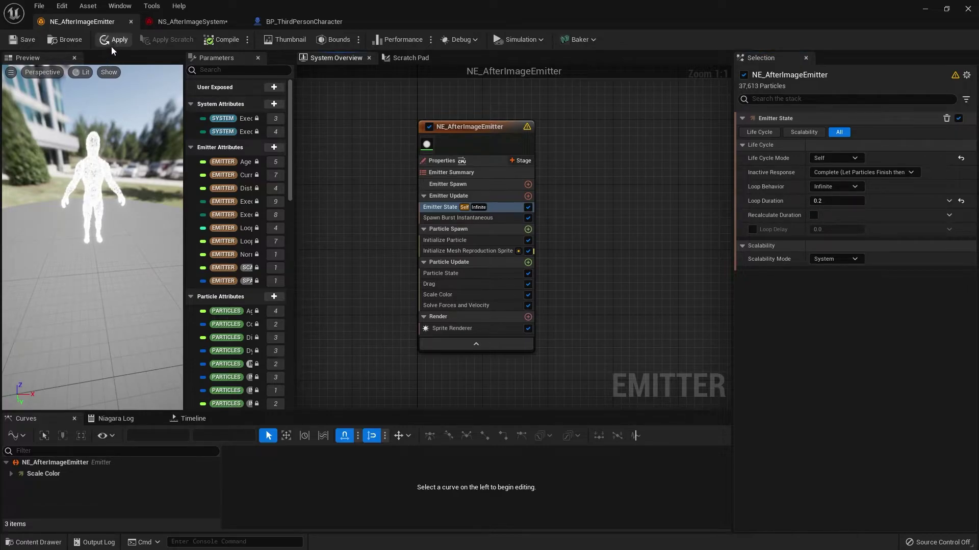
pyautogui.click(23, 40)
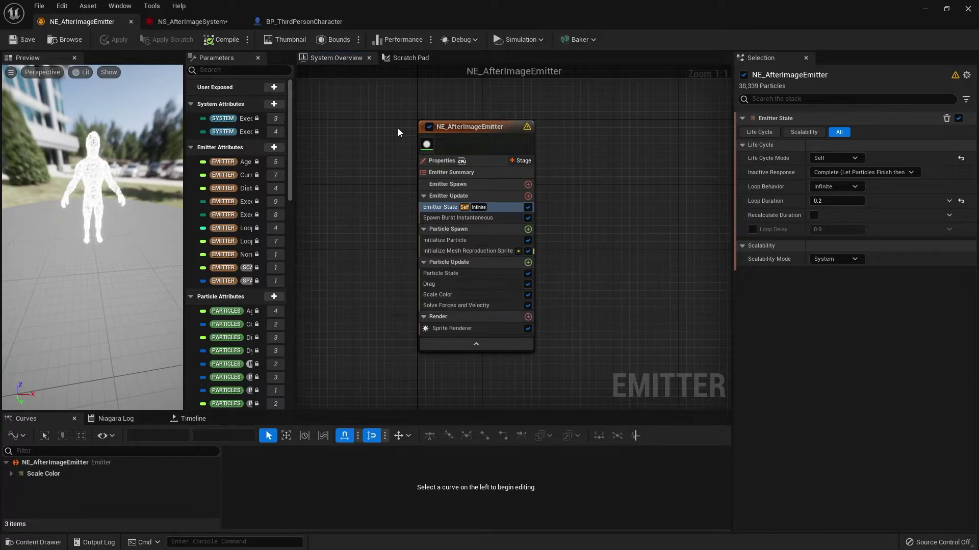
# Return to the game and run the character around with WASD to watch denser afterimages.
pyautogui.click(925, 9)
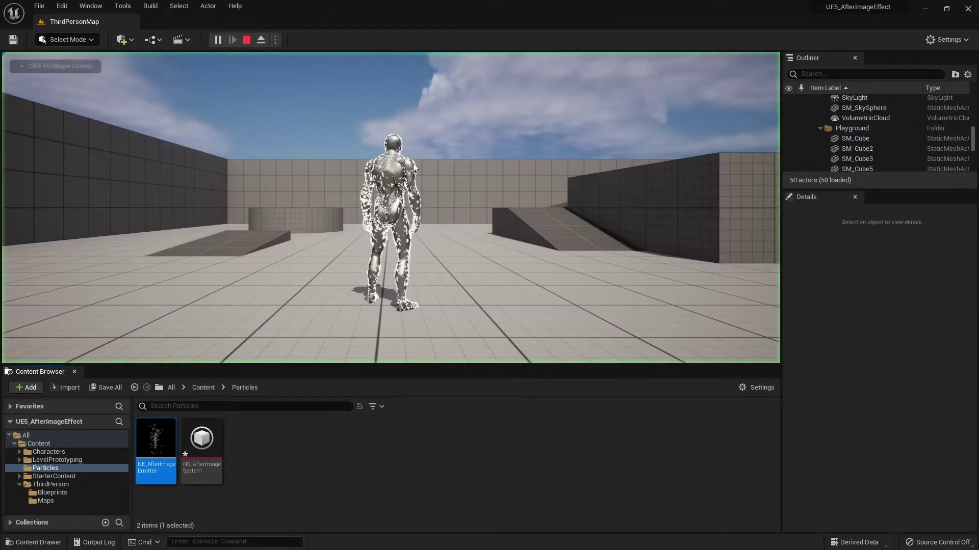
pyautogui.click(413, 167)
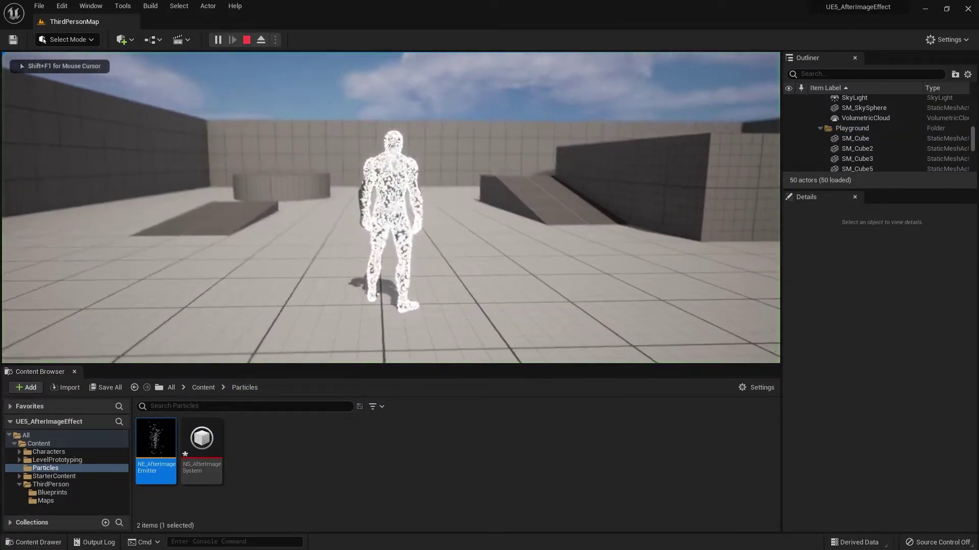
pyautogui.press('w')
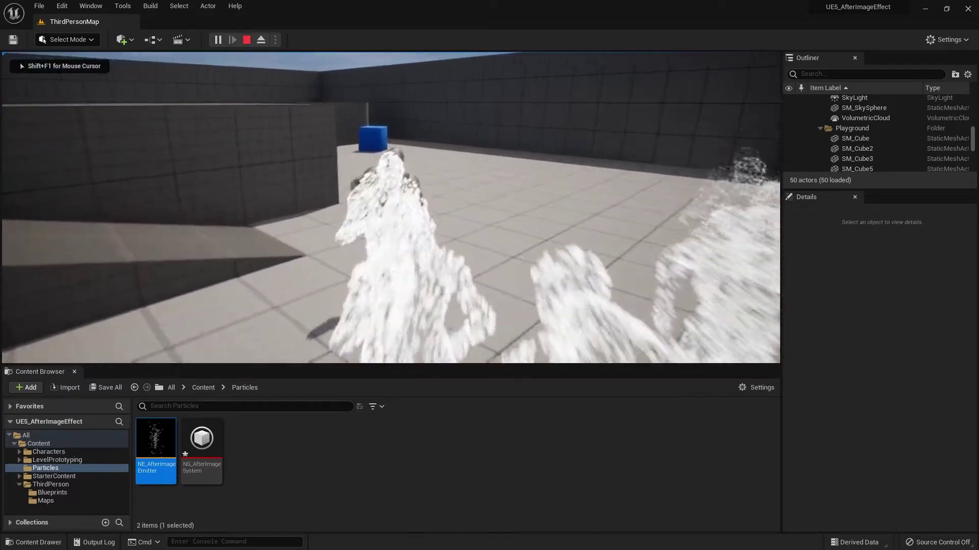
pyautogui.press('d')
pyautogui.press('s')
pyautogui.press('a')
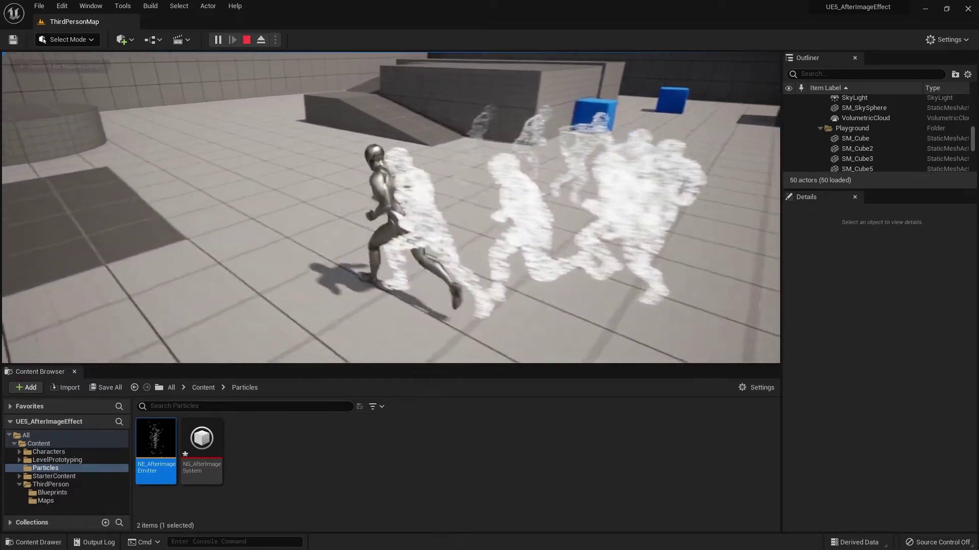
pyautogui.press('w')
pyautogui.press('d')
pyautogui.press('s')
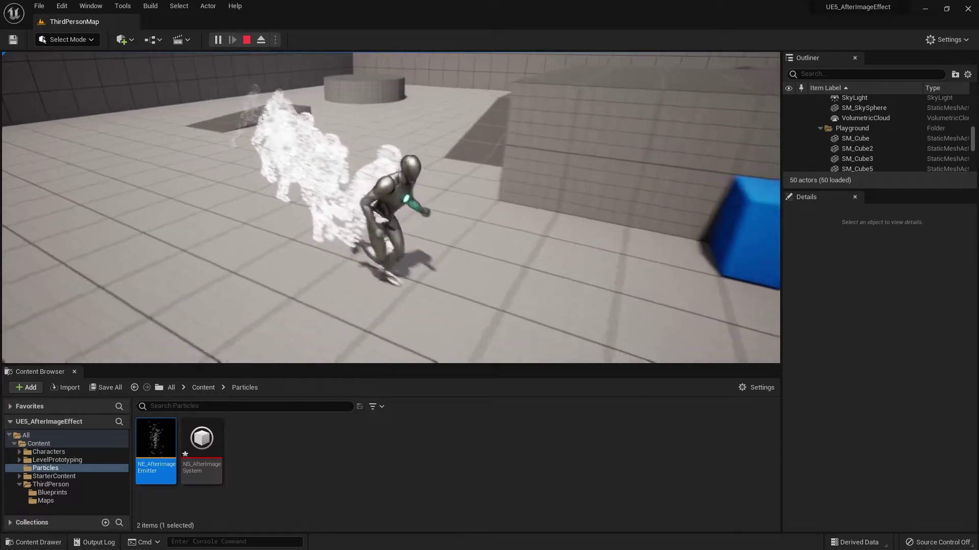
pyautogui.press('a')
pyautogui.press('w')
pyautogui.press('a')
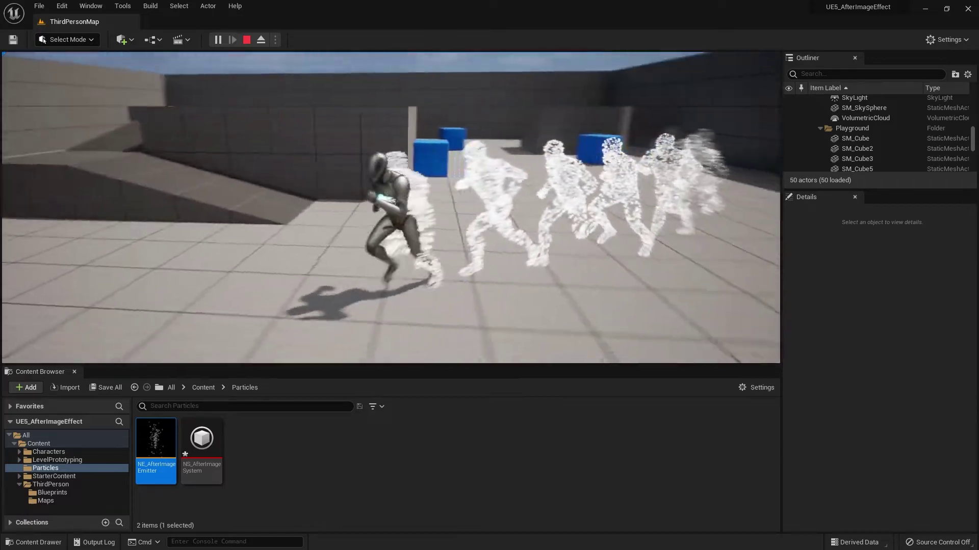
pyautogui.press('s')
pyautogui.press('d')
pyautogui.press('s')
pyautogui.press('a')
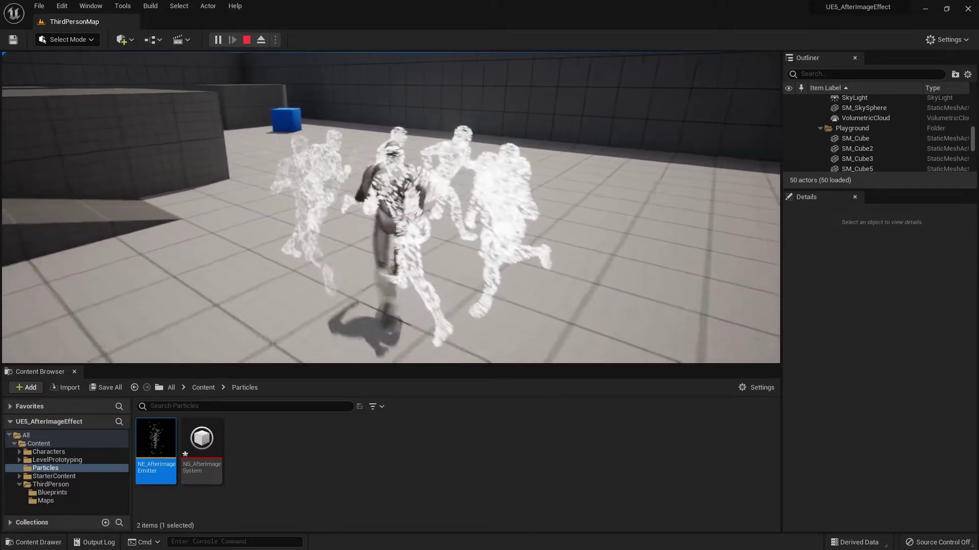
pyautogui.press('d')
pyautogui.press('a')
pyautogui.press('w')
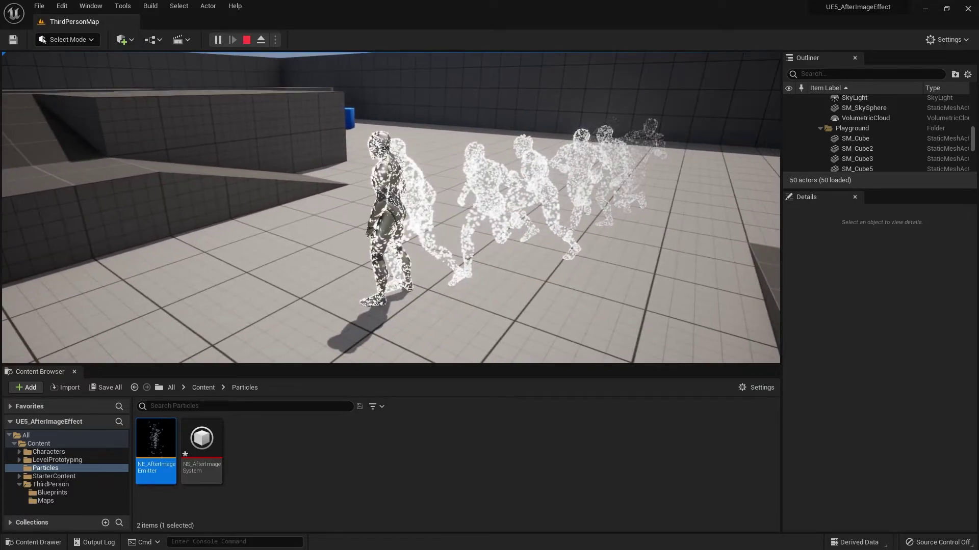
# Stop the game and select NE_AfterImageEmitter in the Content Browser.
pyautogui.press('Escape')
pyautogui.click(714, 196)
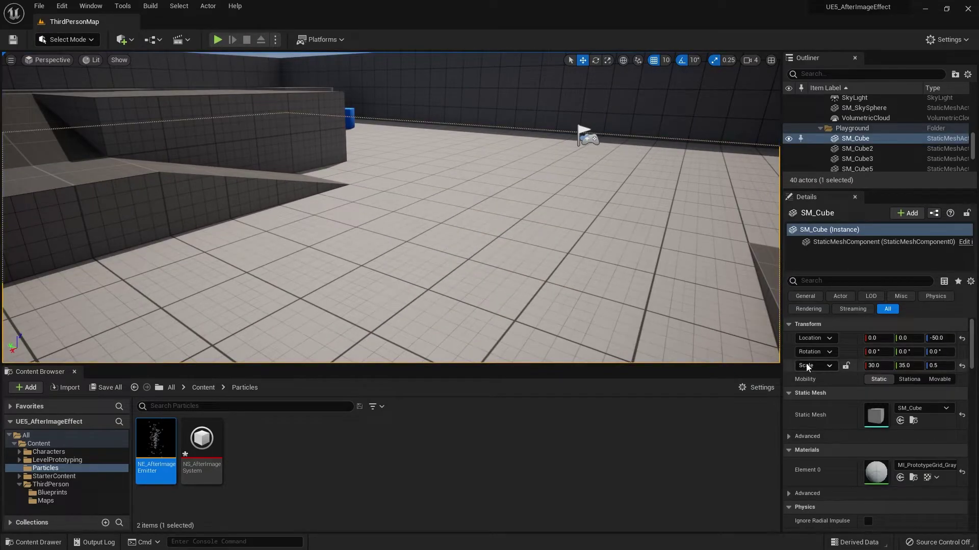
pyautogui.click(637, 469)
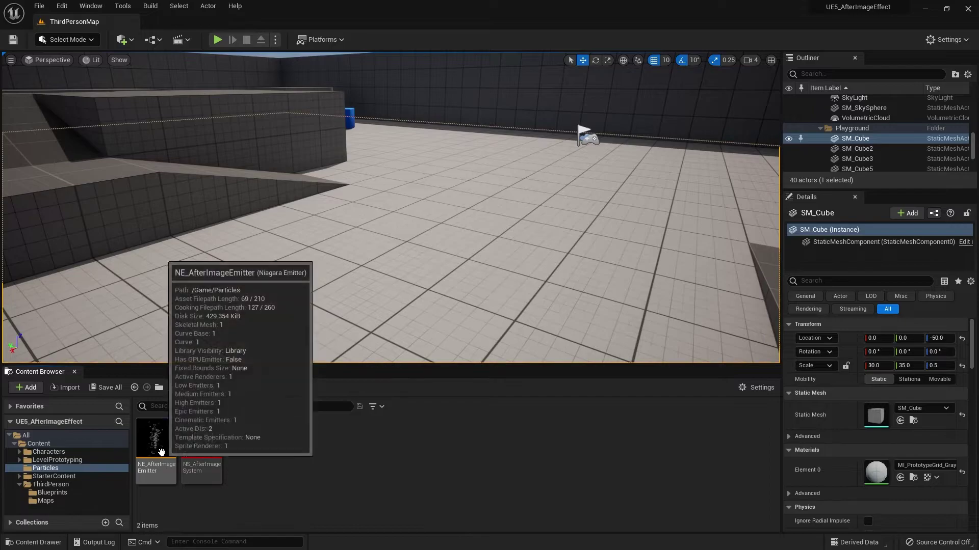
pyautogui.click(149, 443)
# In NE_AfterImageEmitter, set particle Lifetime Min to 2 and Max to 3, then save.
pyautogui.doubleClick(149, 442)
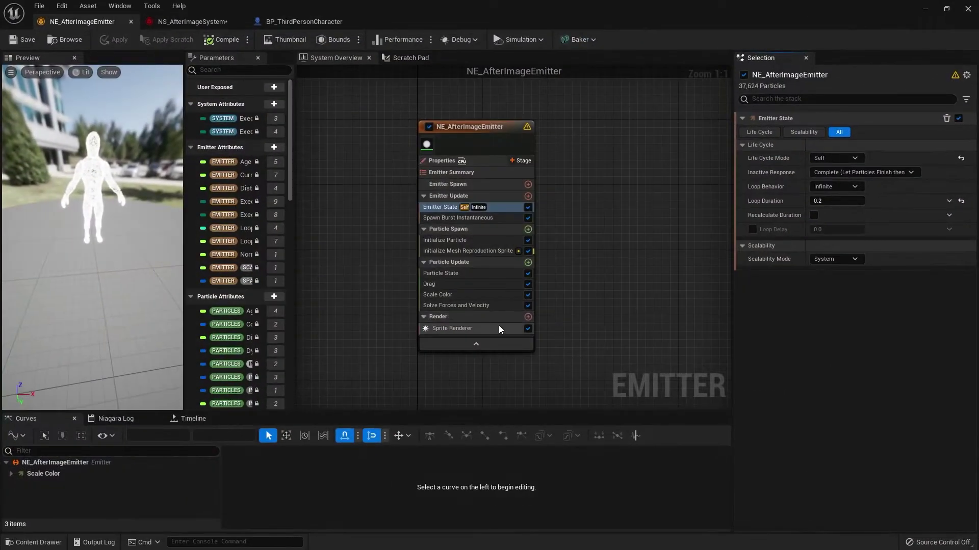
pyautogui.moveTo(346, 260); pyautogui.dragTo(361, 259, button='right')
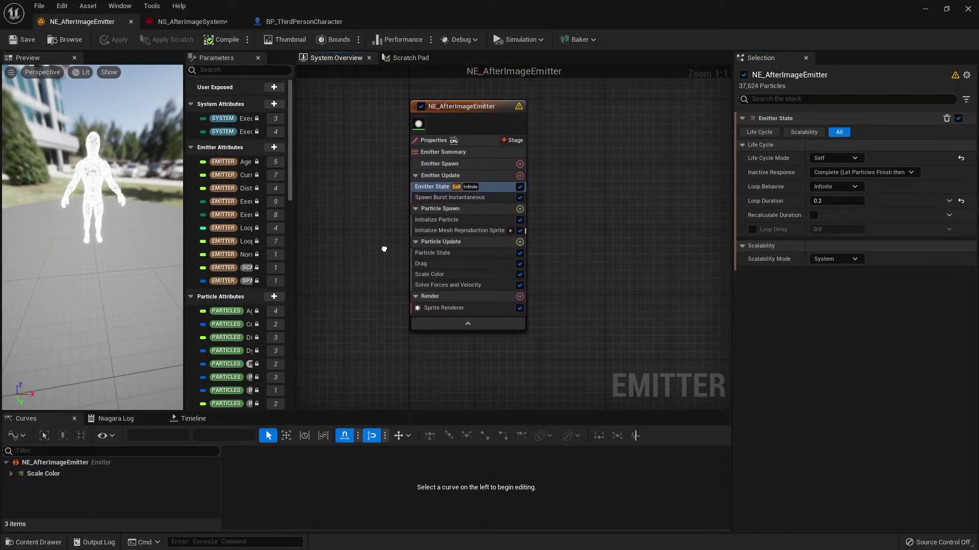
pyautogui.moveTo(600, 240); pyautogui.dragTo(590, 241, button='right')
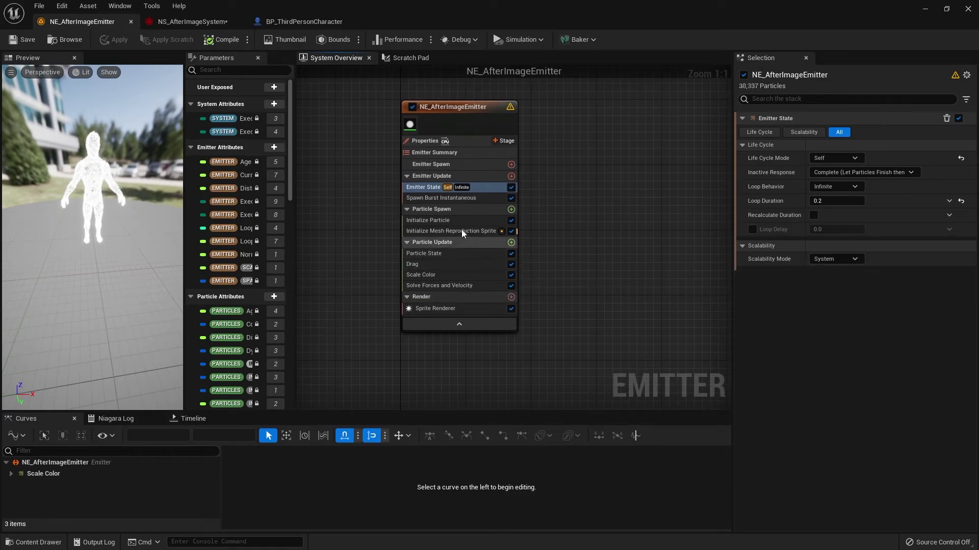
pyautogui.click(458, 210)
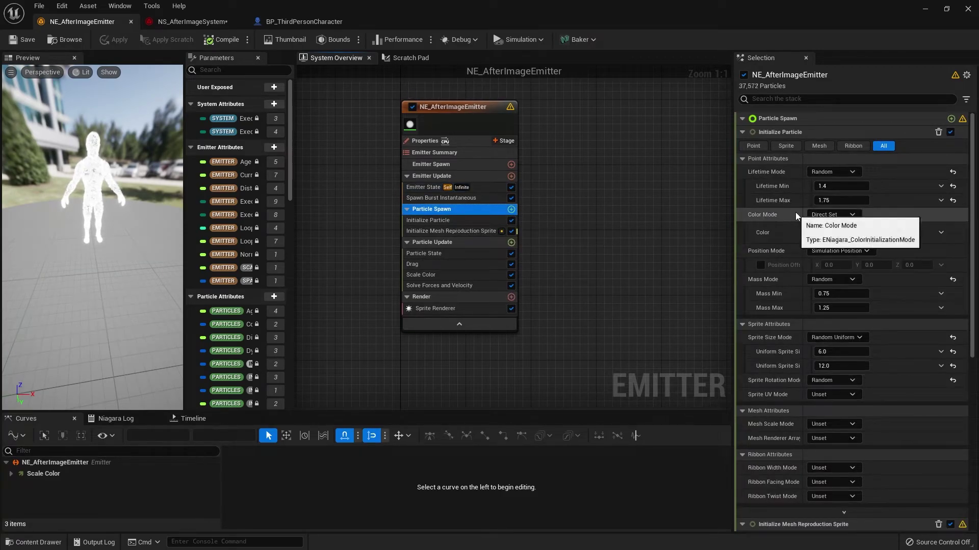
pyautogui.click(834, 190)
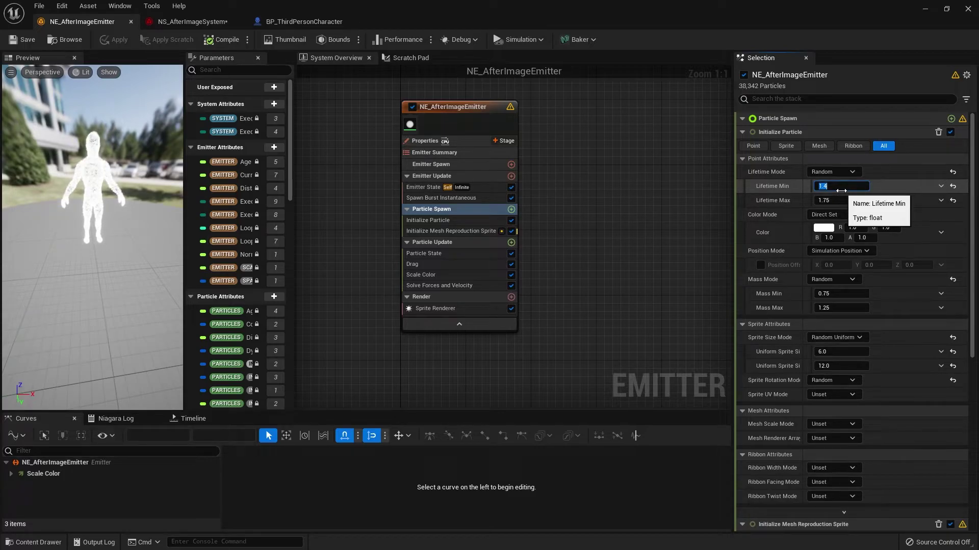
pyautogui.write('2')
pyautogui.click(834, 202)
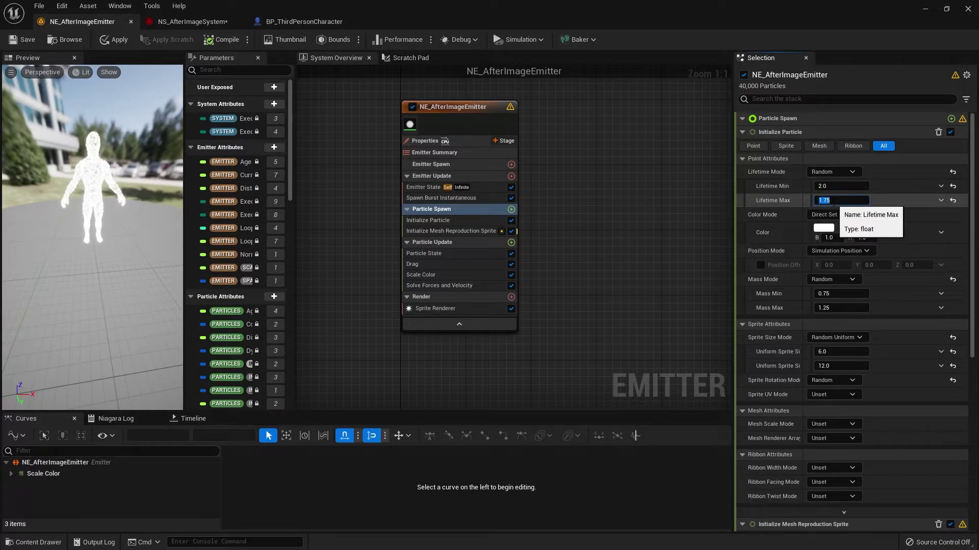
pyautogui.write('3')
pyautogui.press('Return')
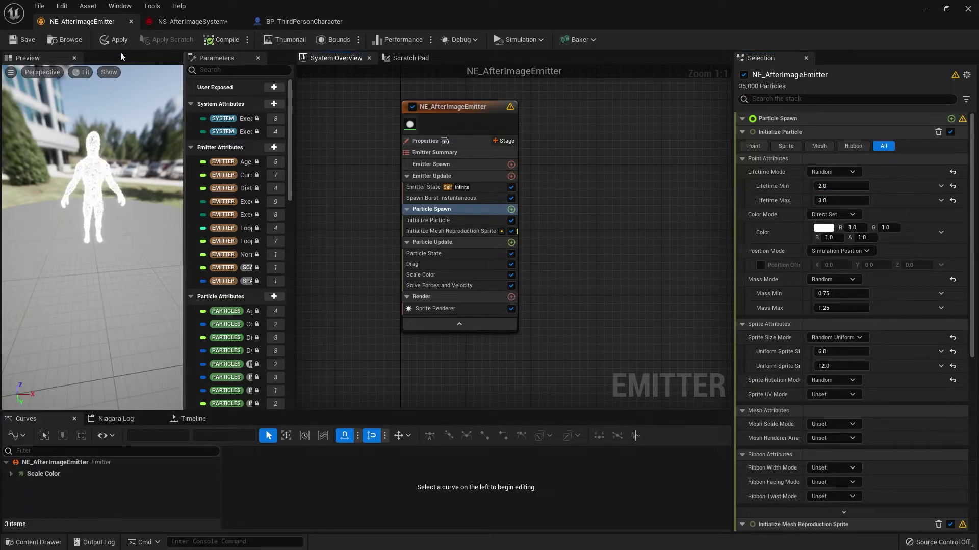
pyautogui.click(34, 39)
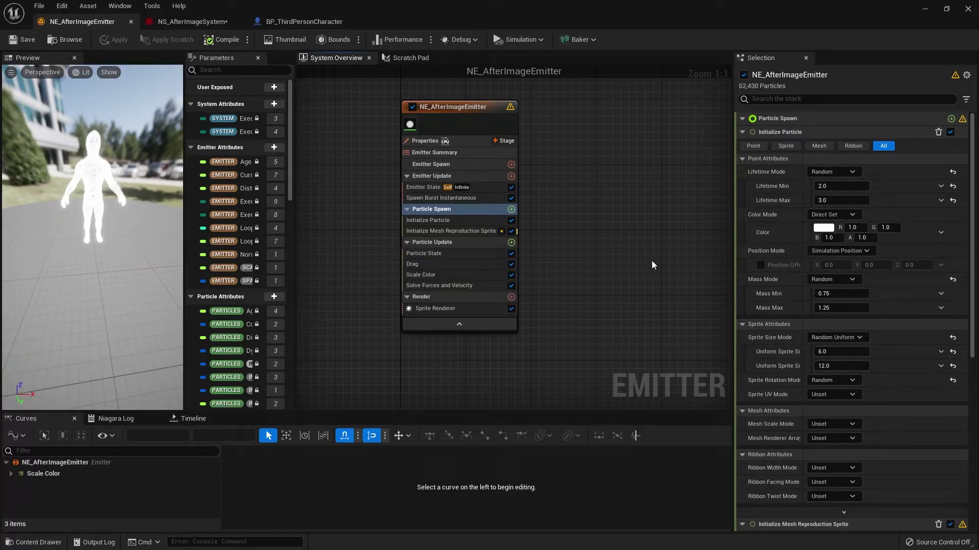
# Add a Color module to Particle Update and drive it with Color from Curve.
pyautogui.click(476, 239)
pyautogui.click(510, 243)
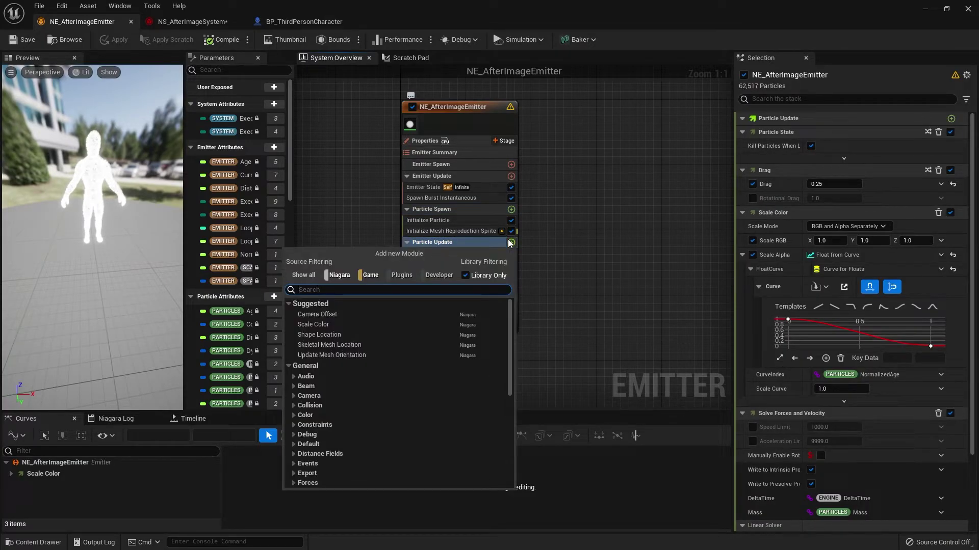
pyautogui.write('color')
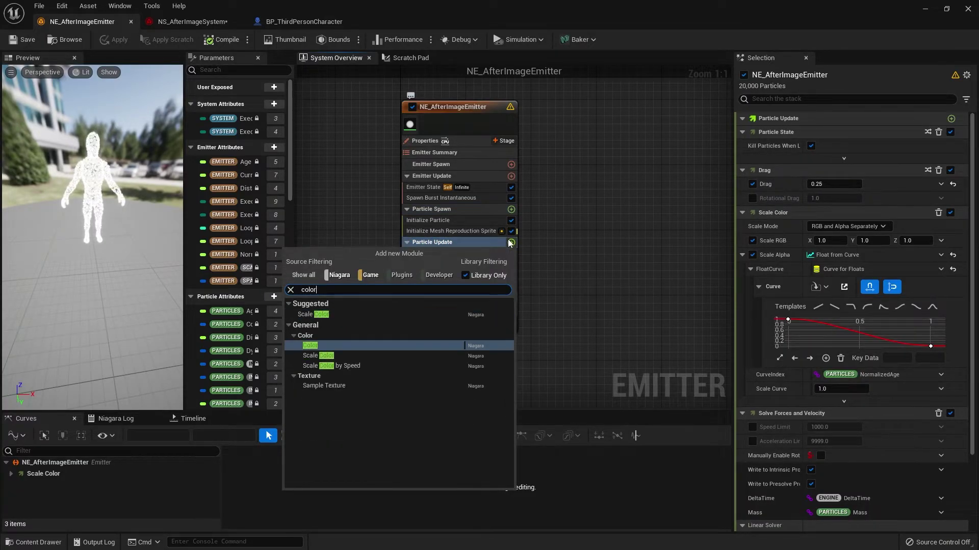
pyautogui.click(317, 346)
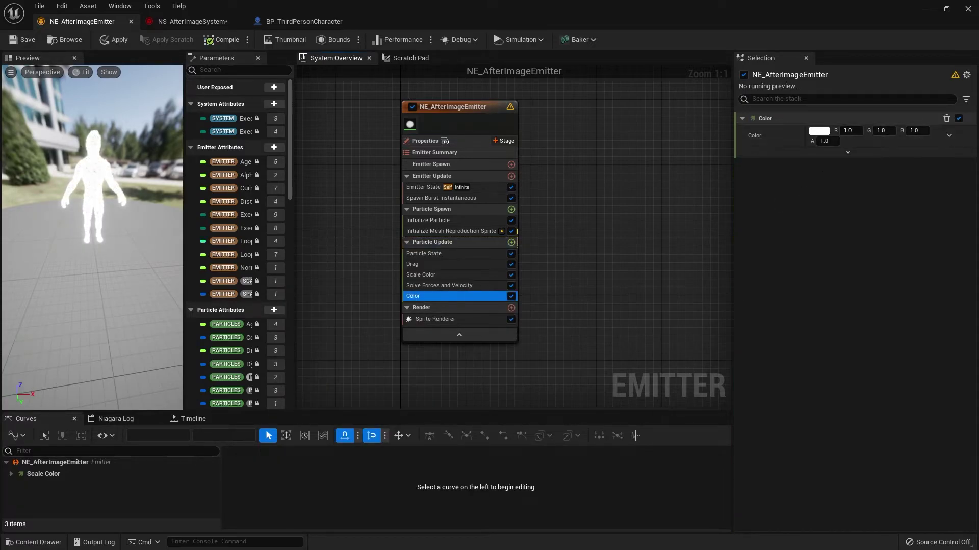
pyautogui.click(949, 135)
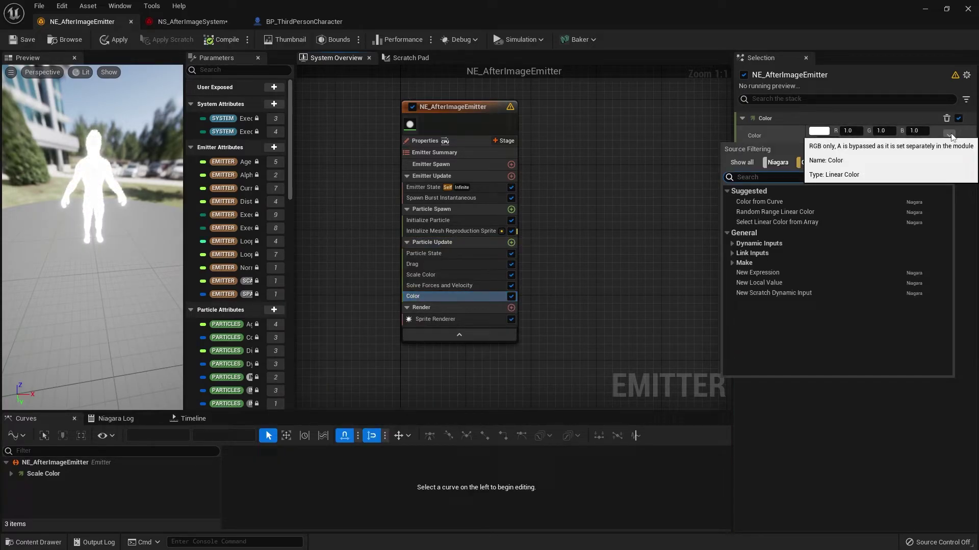
pyautogui.click(775, 202)
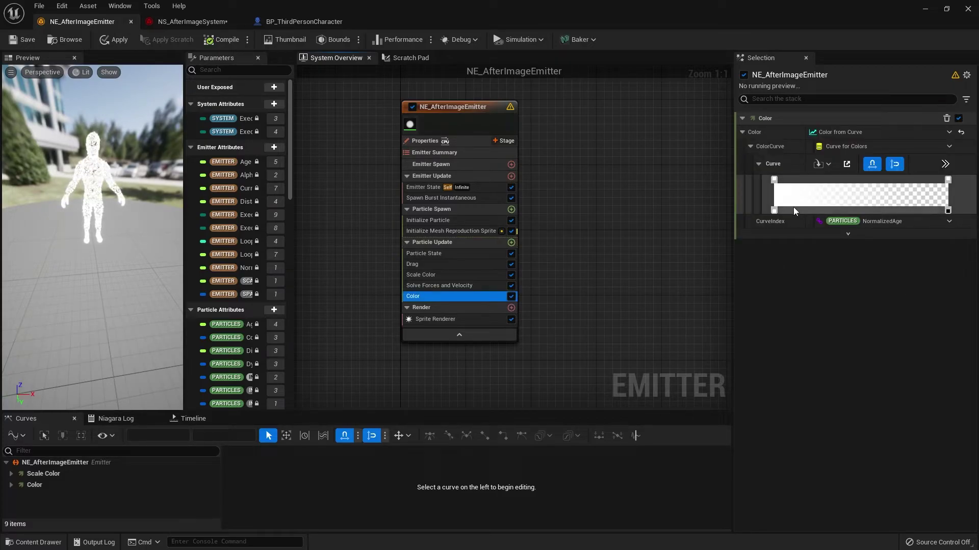
# Add two colour stops to the gradient and make the starting stop blue.
pyautogui.click(825, 183)
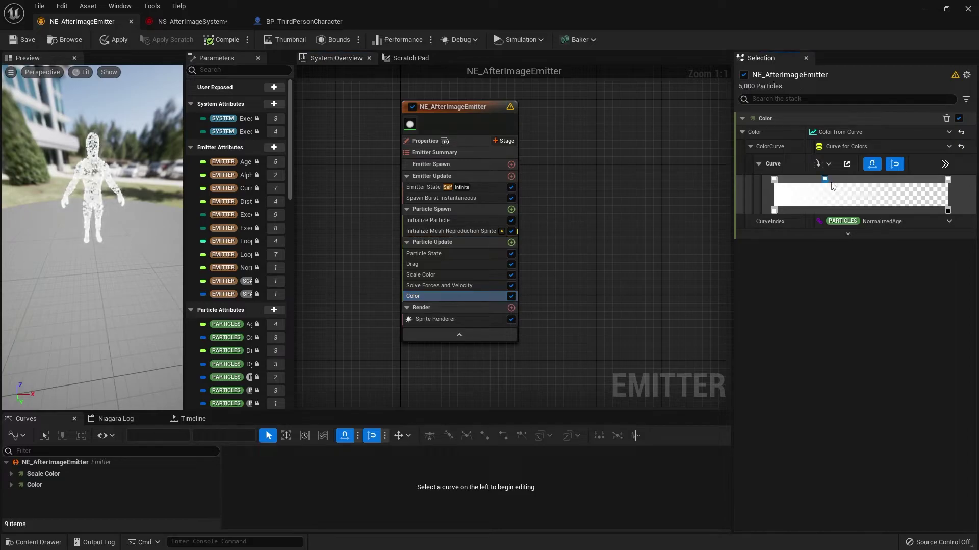
pyautogui.click(891, 185)
pyautogui.moveTo(891, 183); pyautogui.dragTo(830, 182)
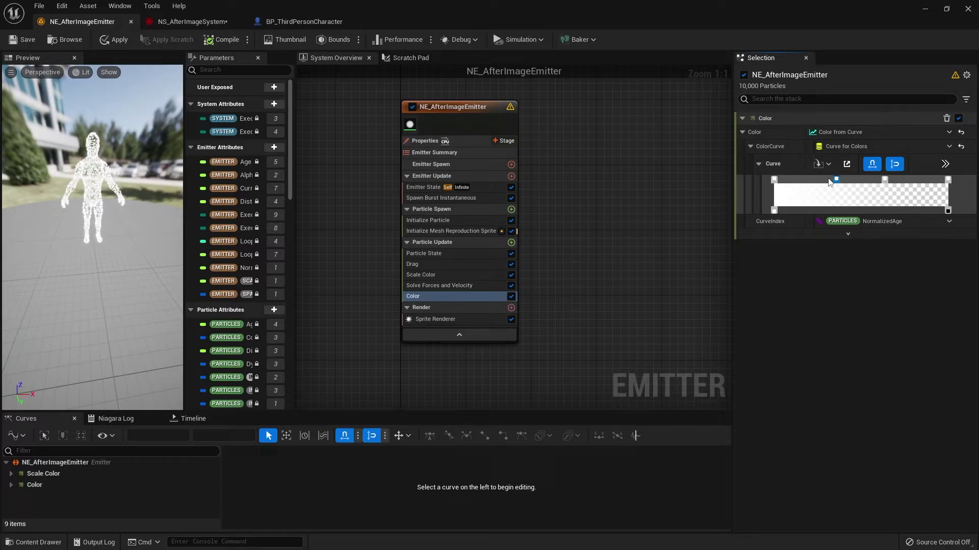
pyautogui.click(772, 181)
pyautogui.doubleClick(776, 181)
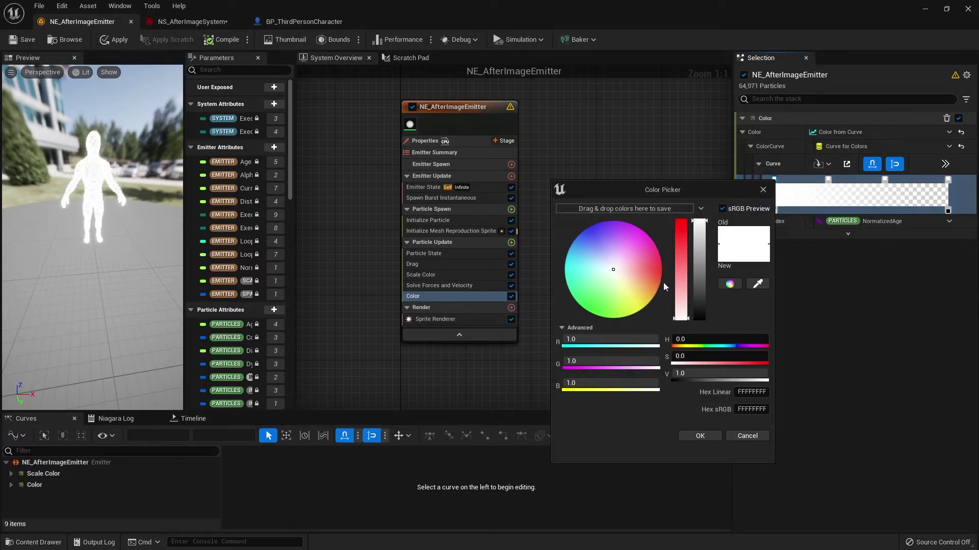
pyautogui.moveTo(625, 269); pyautogui.dragTo(588, 232)
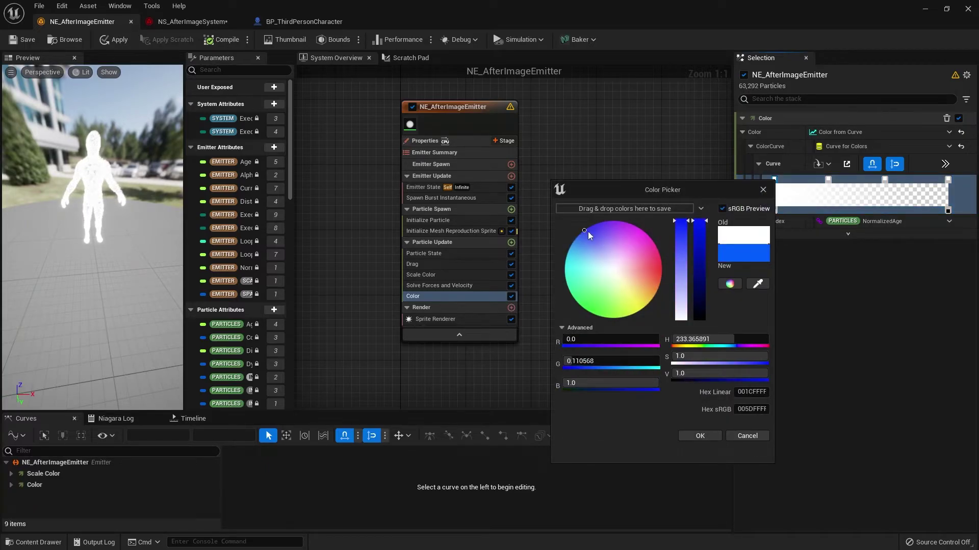
pyautogui.click(700, 436)
# Colour the middle gradient stop pink and the right-hand stop green.
pyautogui.click(828, 179)
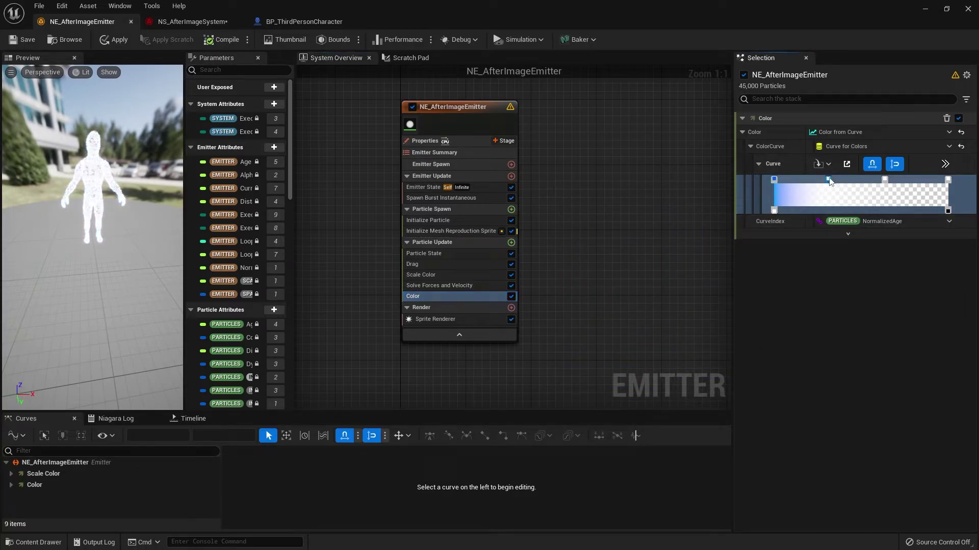
pyautogui.doubleClick(828, 179)
pyautogui.moveTo(662, 278); pyautogui.dragTo(714, 262)
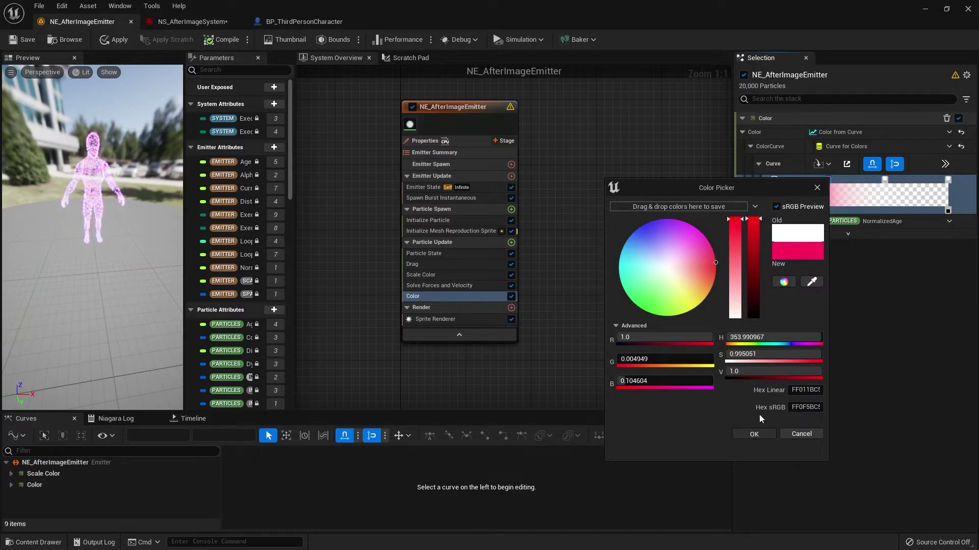
pyautogui.click(754, 434)
pyautogui.doubleClick(885, 179)
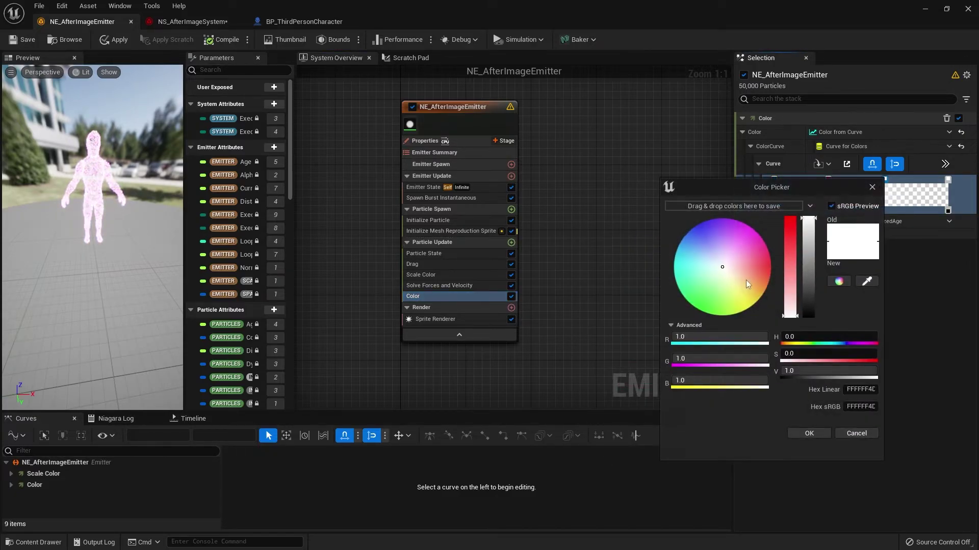
pyautogui.moveTo(745, 280); pyautogui.dragTo(695, 304)
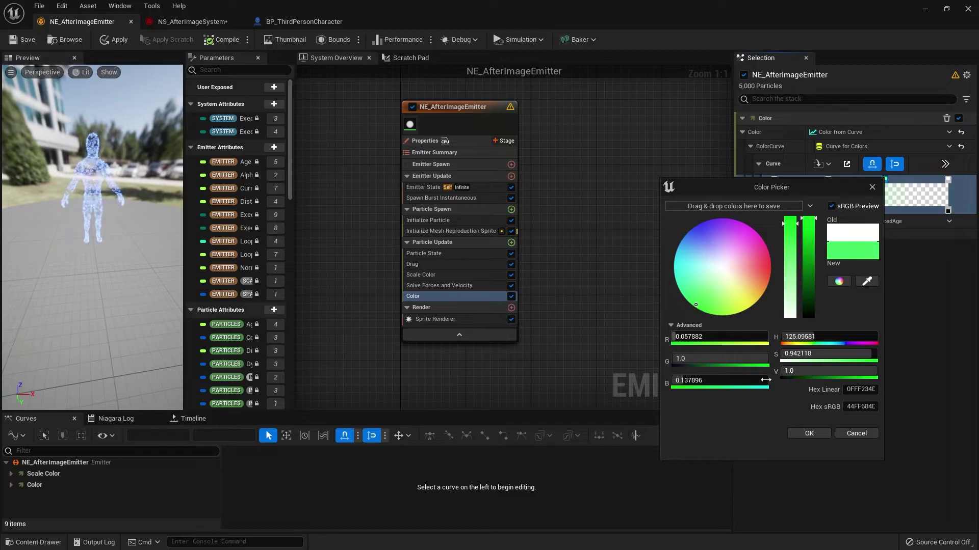
pyautogui.click(802, 431)
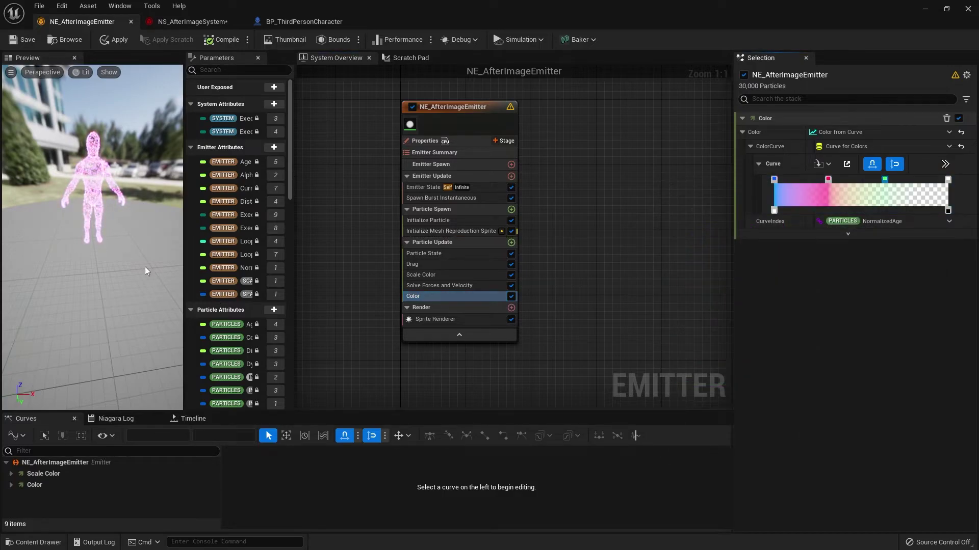
# Inspect the coloured particles in the preview and shift the starting opacity stop slightly right.
pyautogui.moveTo(145, 267); pyautogui.dragTo(109, 267)
pyautogui.scroll(5, 92, 267)
pyautogui.scroll(-2, 91, 267)
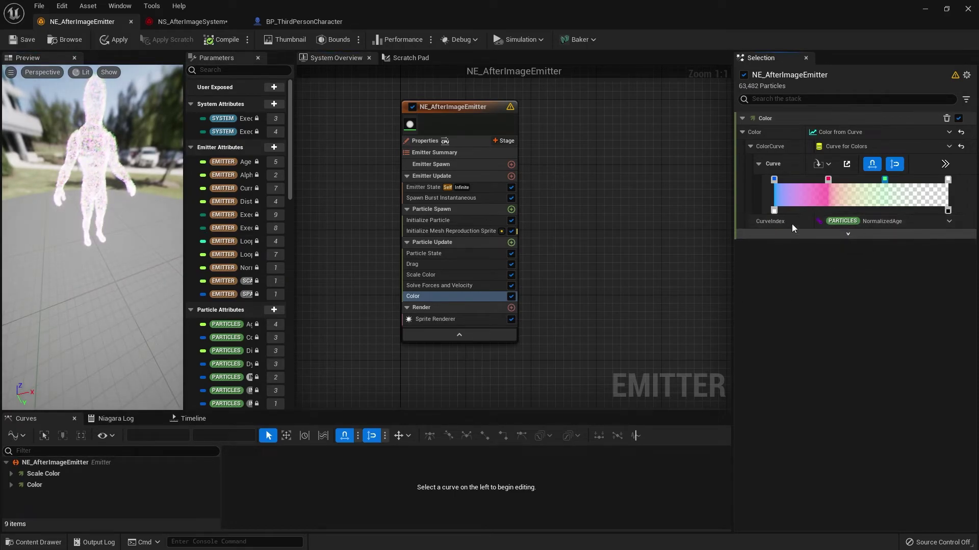
pyautogui.click(774, 211)
pyautogui.moveTo(793, 215); pyautogui.dragTo(806, 215)
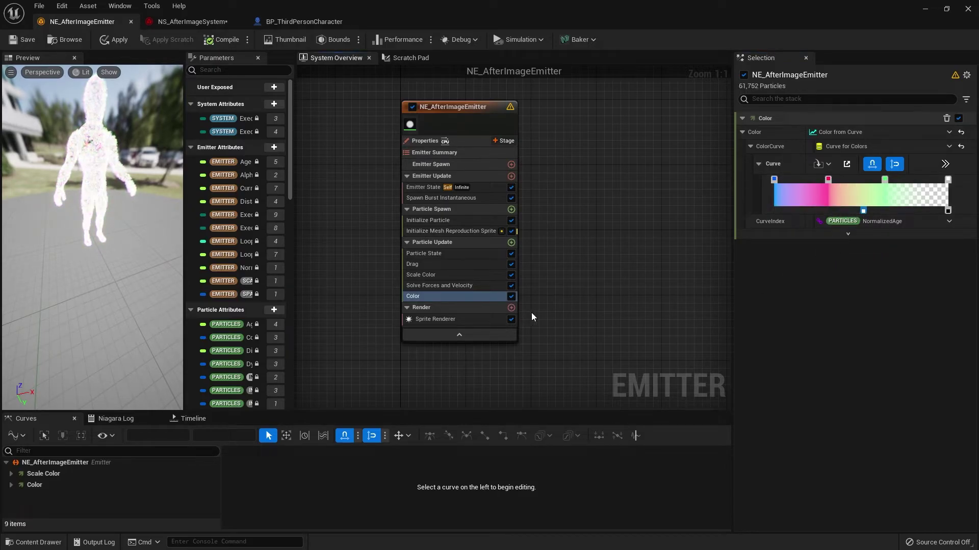
pyautogui.click(476, 244)
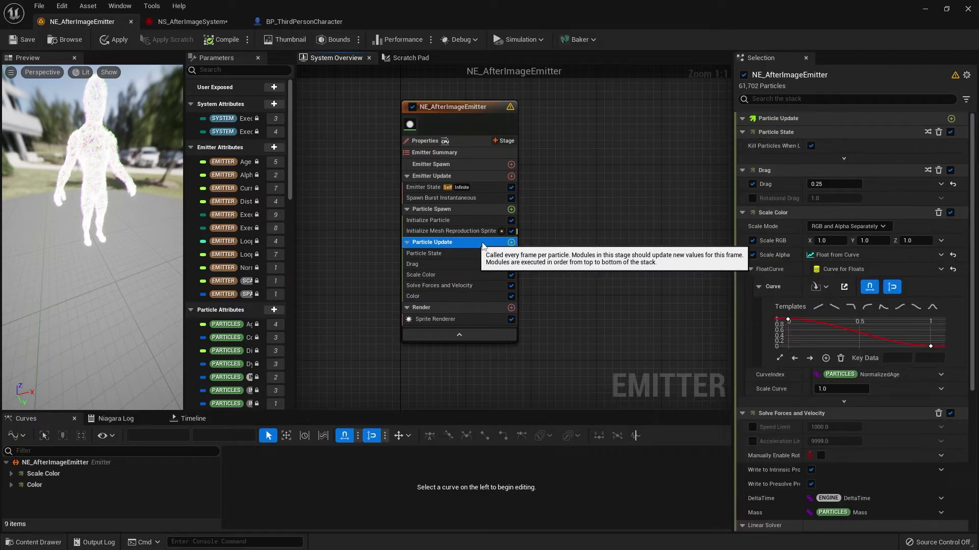
# Add a Curl Noise Force module to Particle Update, placed above Solve Forces and Velocity.
pyautogui.click(510, 243)
pyautogui.write('curl')
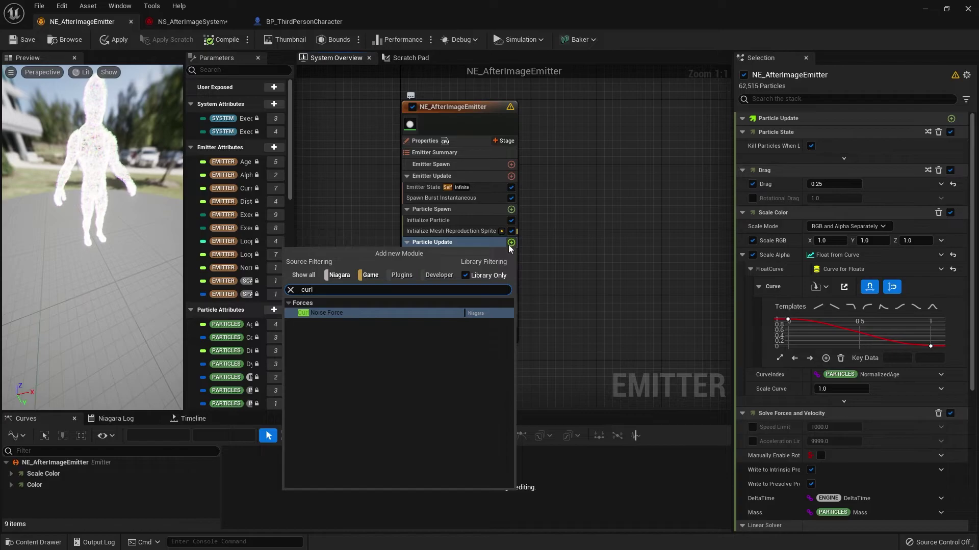
pyautogui.click(313, 313)
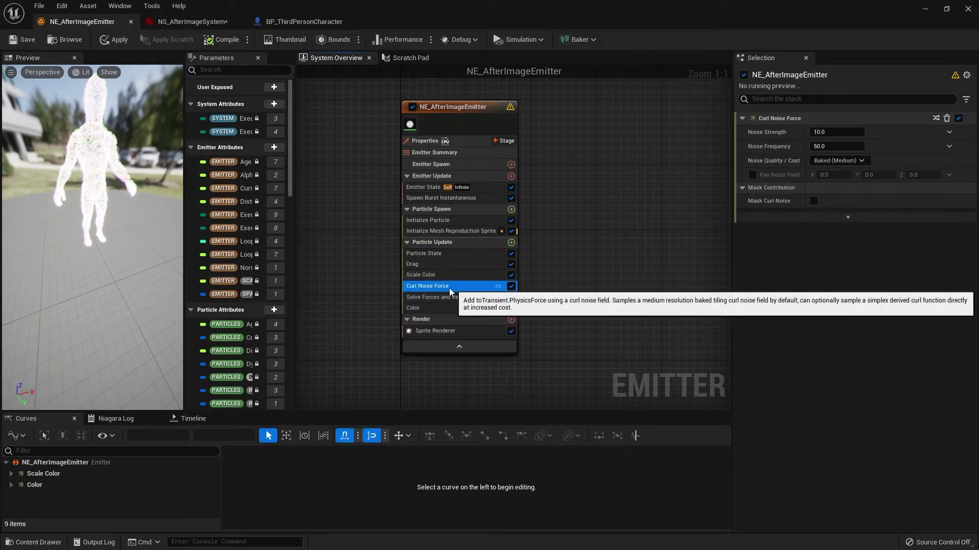
pyautogui.moveTo(449, 289); pyautogui.dragTo(441, 305)
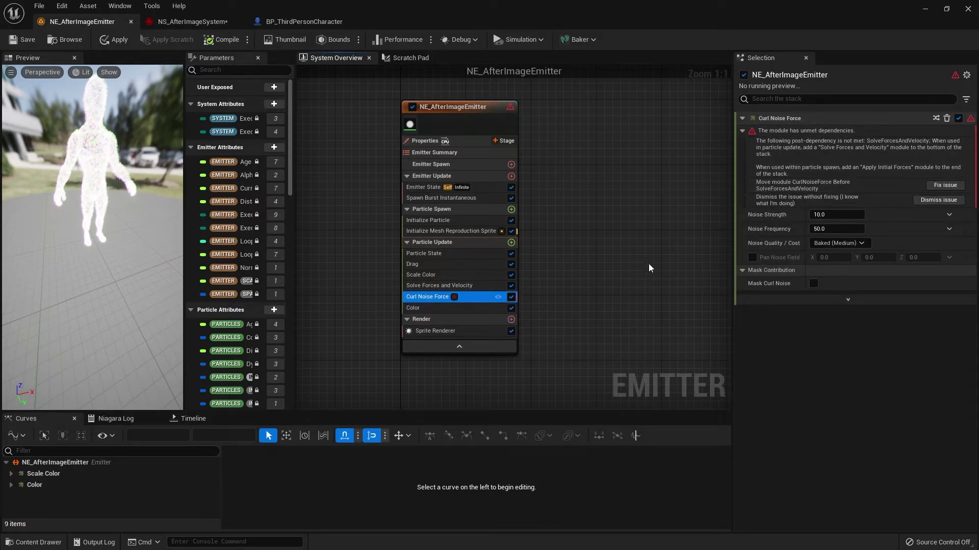
pyautogui.moveTo(428, 301); pyautogui.dragTo(449, 297)
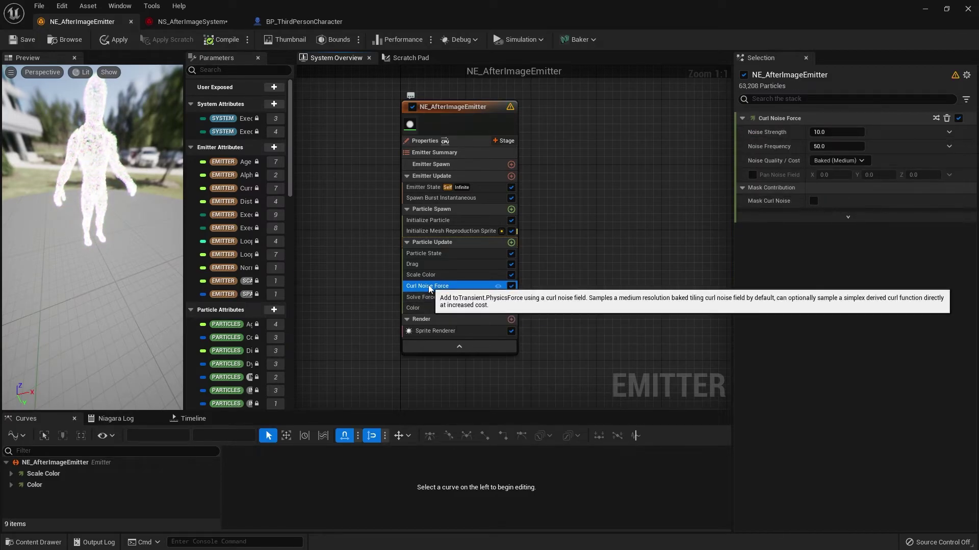
# Set the Curl Noise Force strength to 800, then apply, save, and return to the level.
pyautogui.click(829, 132)
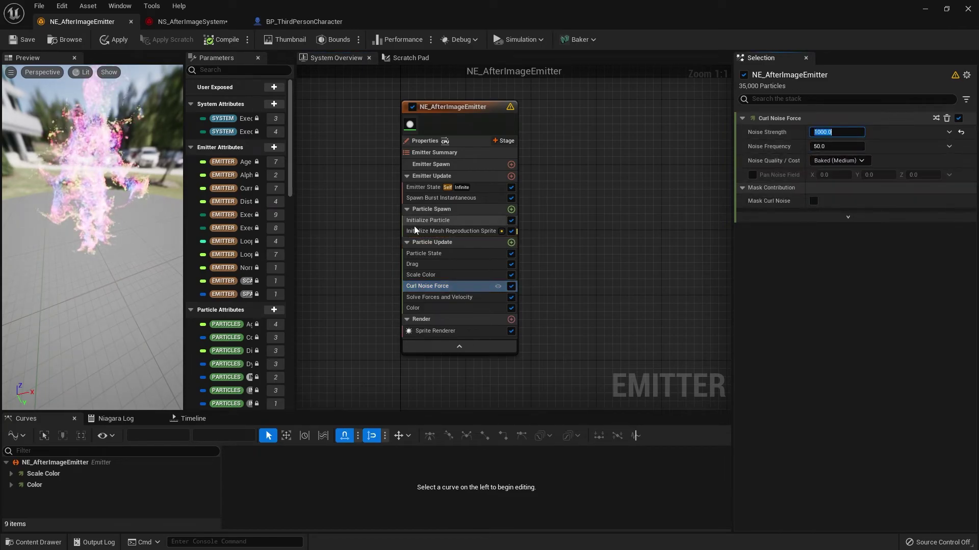
pyautogui.moveTo(151, 104); pyautogui.dragTo(125, 94)
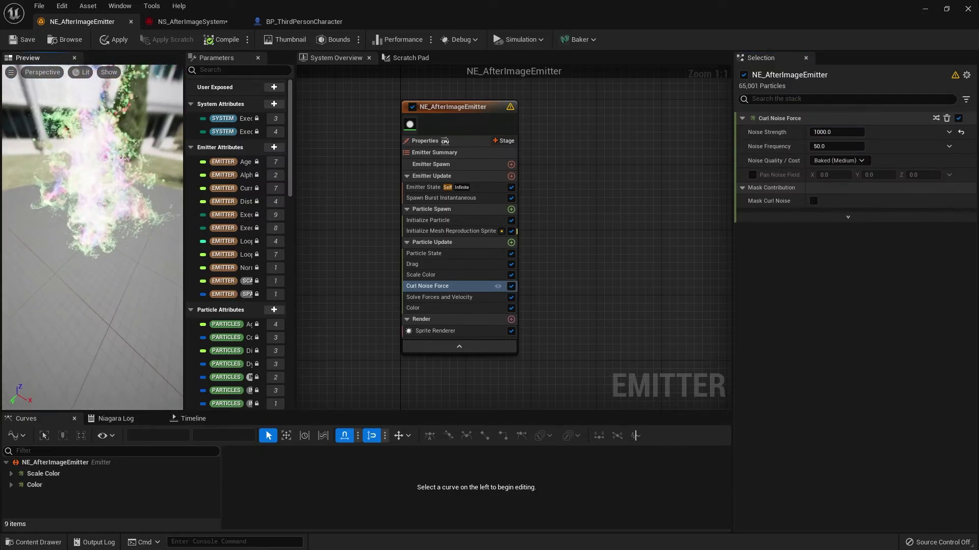
pyautogui.click(822, 131)
pyautogui.write('800')
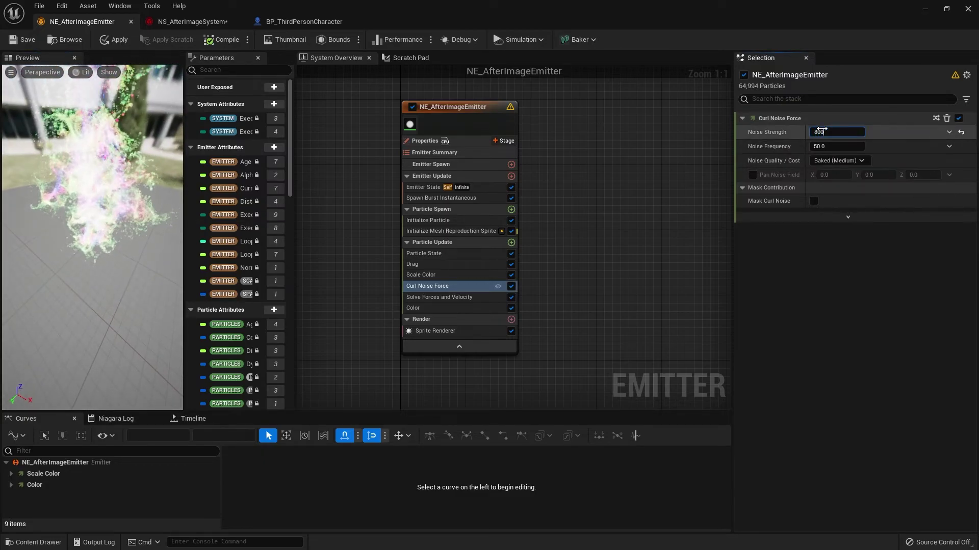
pyautogui.press('Return')
pyautogui.moveTo(104, 199); pyautogui.dragTo(197, 195)
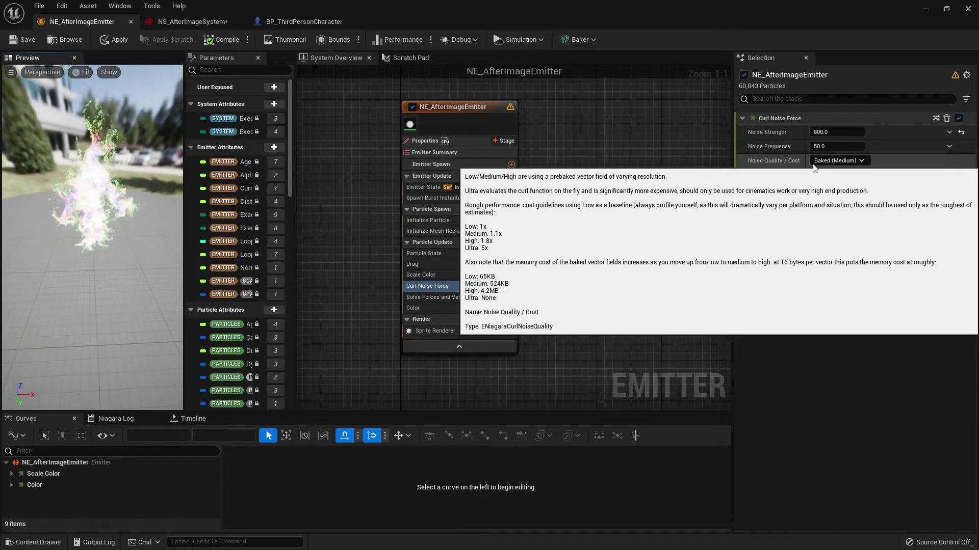
pyautogui.click(116, 40)
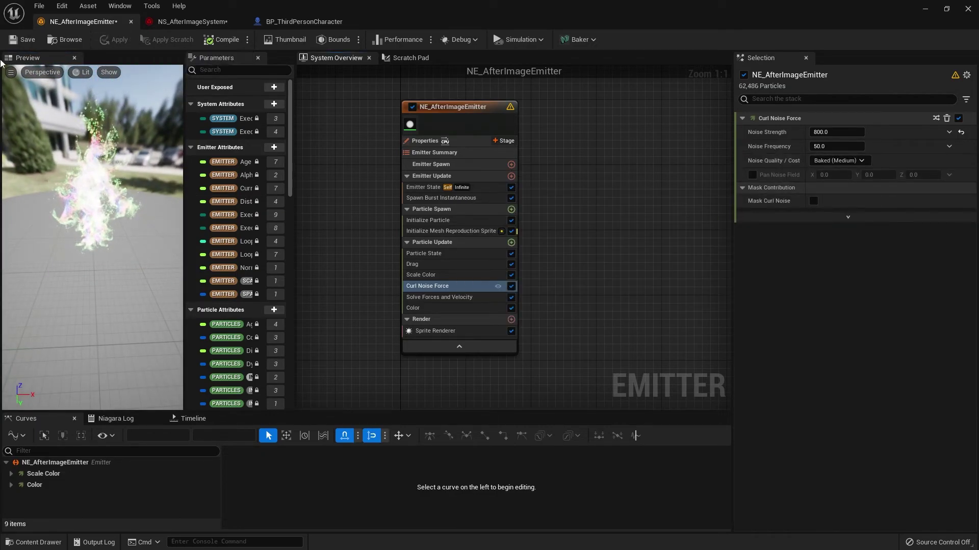
pyautogui.click(22, 39)
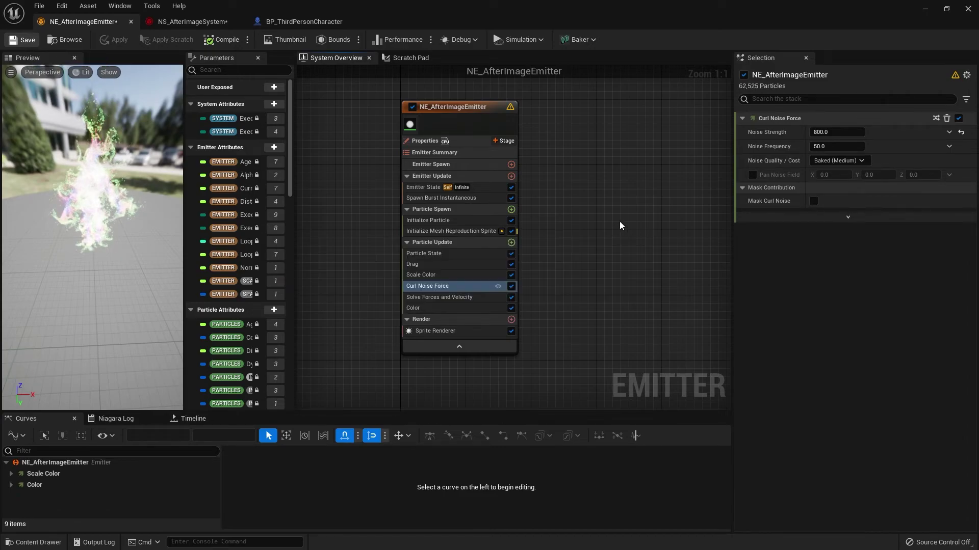
pyautogui.click(932, 9)
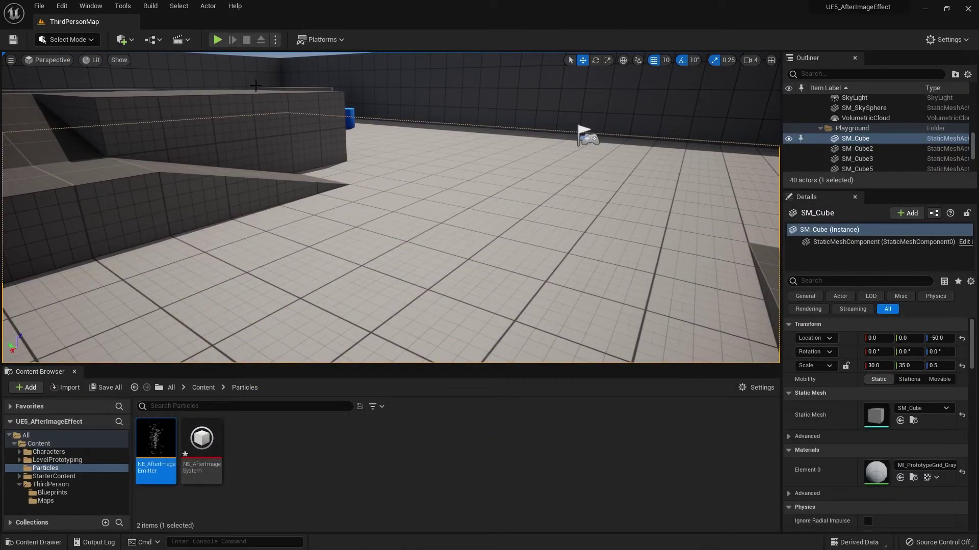
pyautogui.click(217, 39)
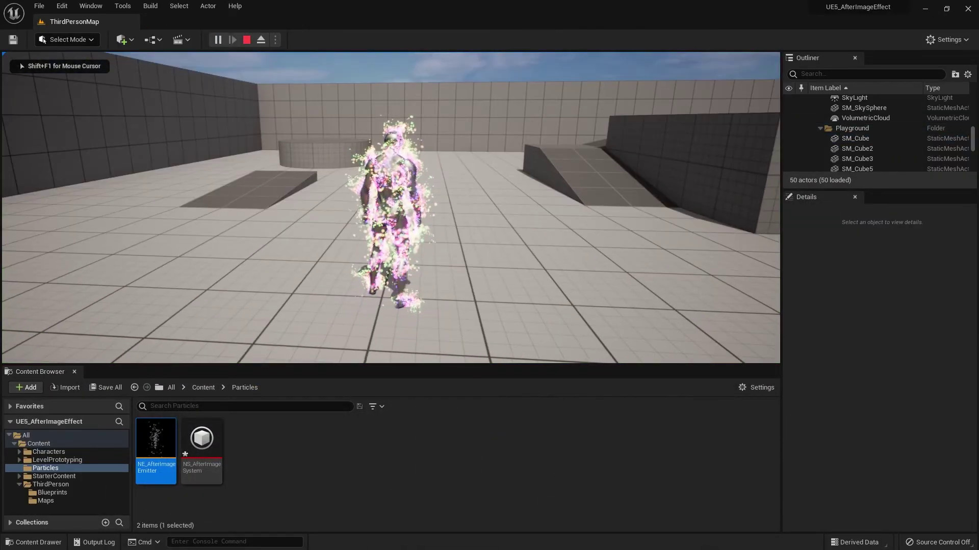
pyautogui.press('a')
pyautogui.press('w')
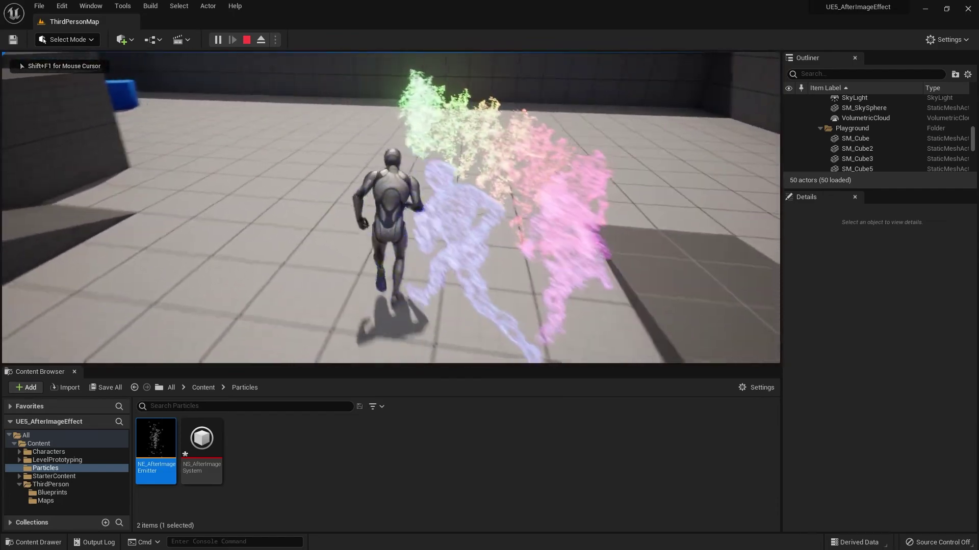
pyautogui.press('s')
pyautogui.press('d')
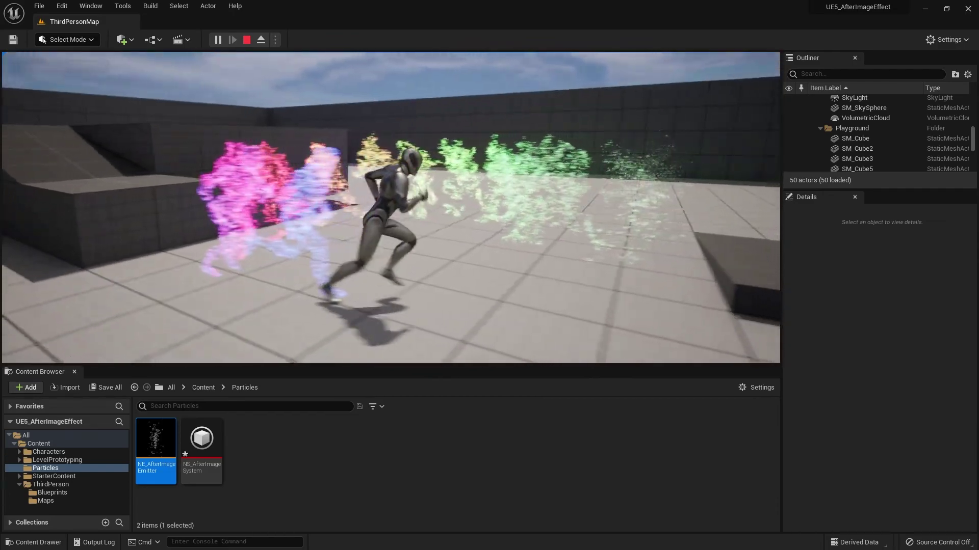
pyautogui.press('s')
pyautogui.press('a')
pyautogui.press('a')
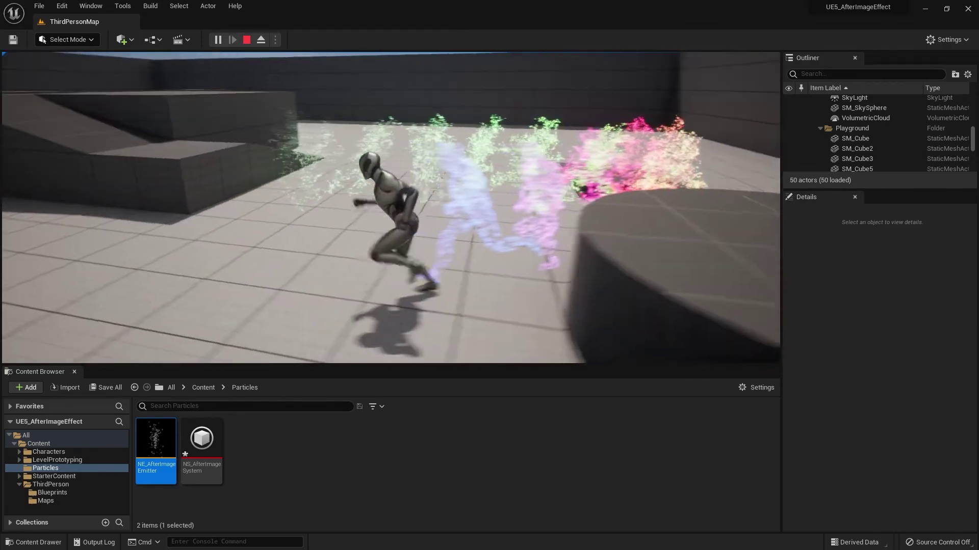
pyautogui.press('space')
pyautogui.press('s')
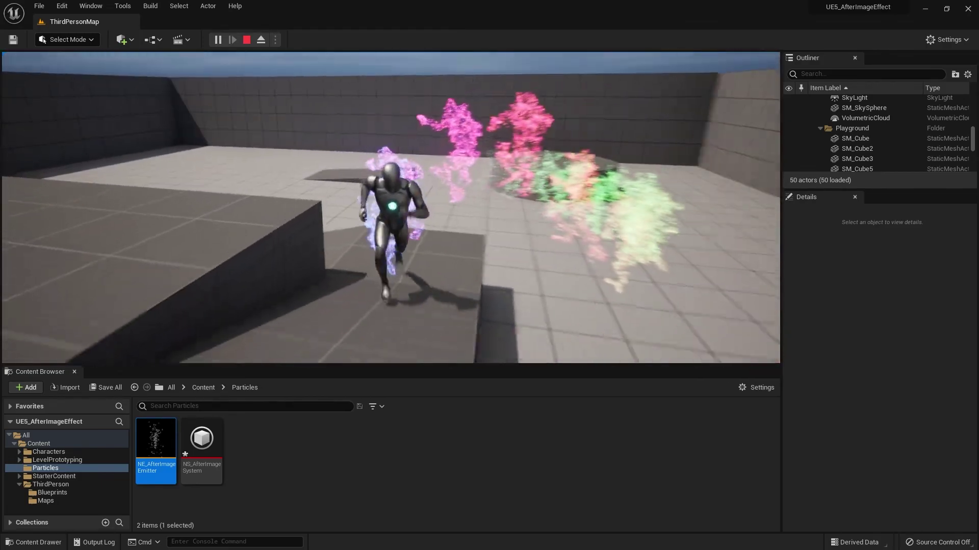
pyautogui.press('a')
pyautogui.press('w')
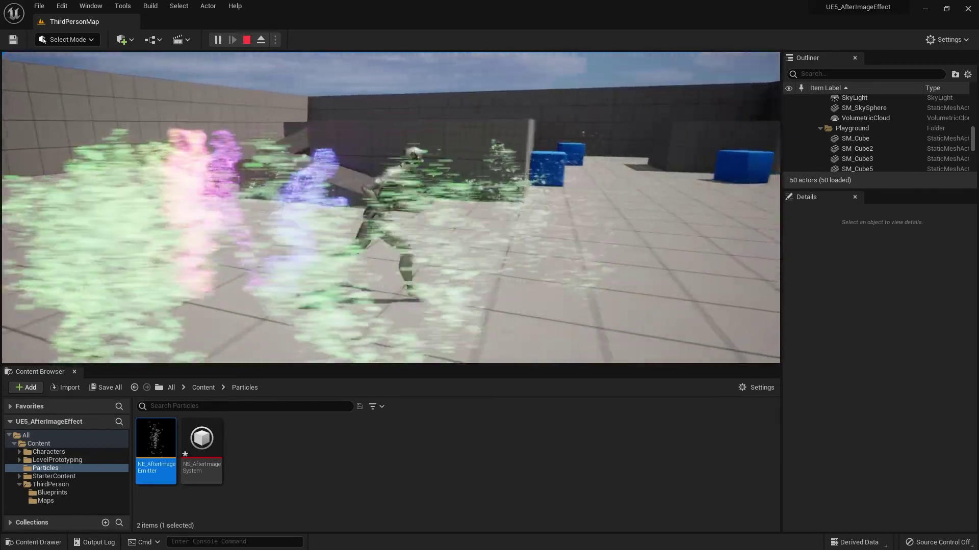
pyautogui.press('s')
pyautogui.press('a')
pyautogui.press('w')
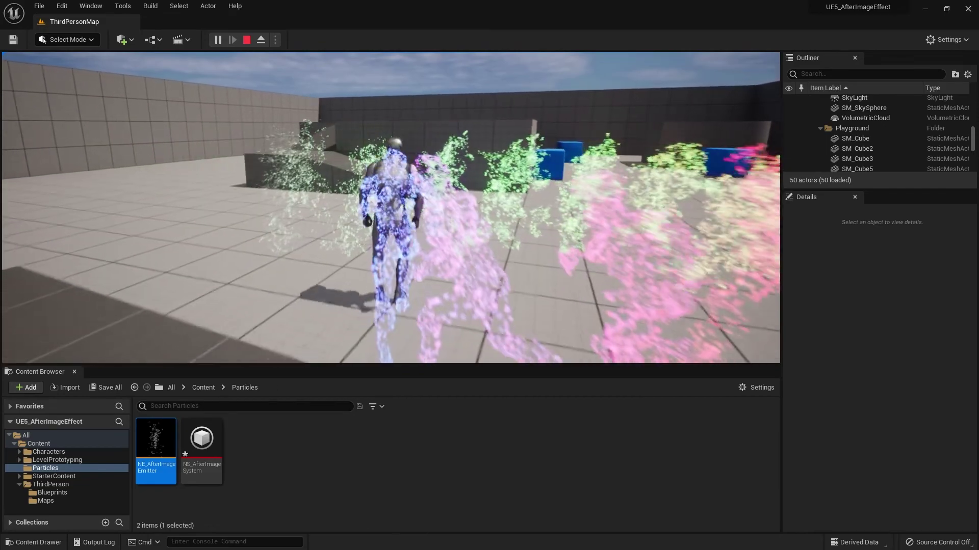
pyautogui.press('Escape')
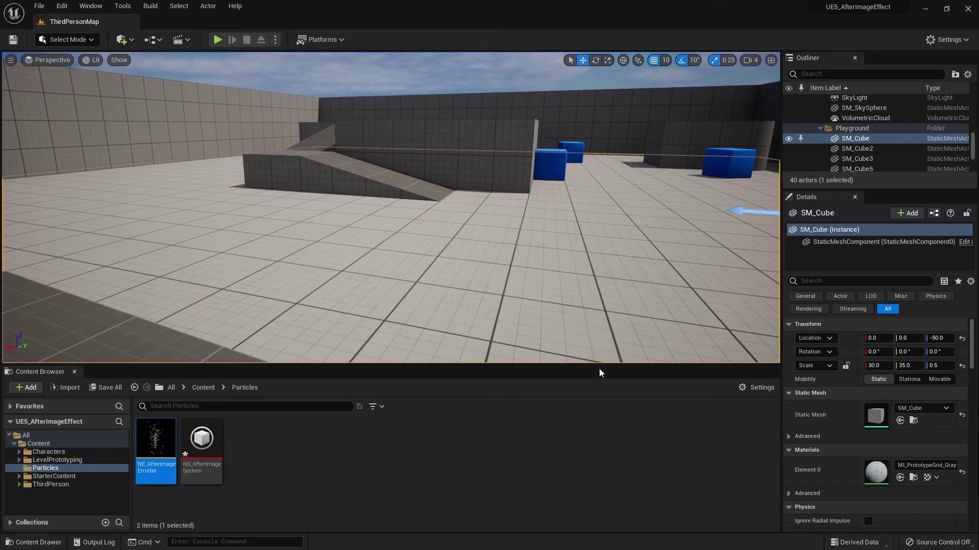
pyautogui.click(567, 460)
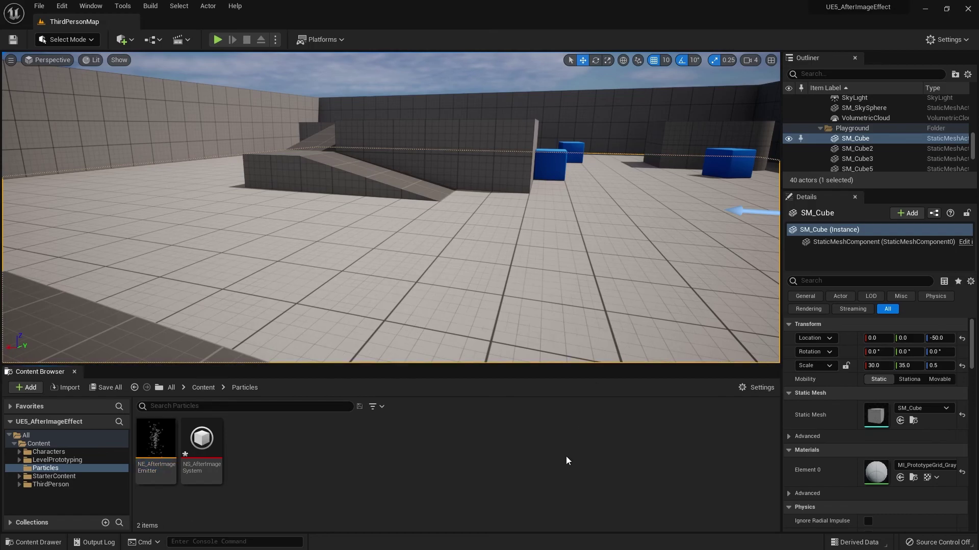